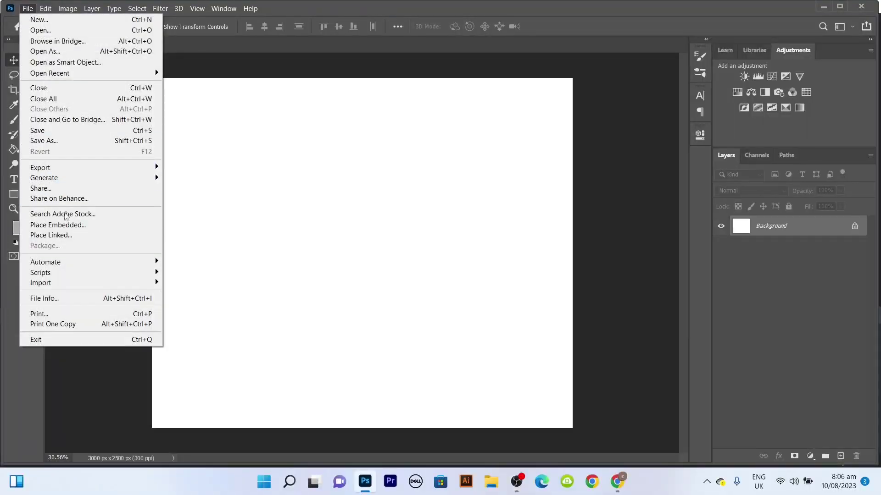
Place the misty forest photo way-1371027 and scale and shift it to cover the whole canvas.
{"action": "scroll", "coordinate": [433, 274], "scroll_direction": "down", "scroll_amount": 10}
{"action": "scroll", "coordinate": [431, 193], "scroll_direction": "up", "scroll_amount": 3}
{"action": "scroll", "coordinate": [444, 205], "scroll_direction": "up", "scroll_amount": 3}
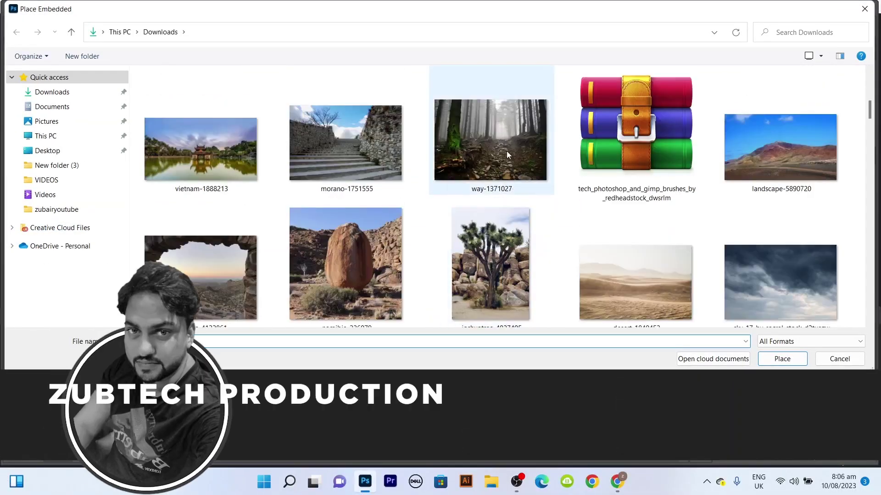
{"action": "double_click", "coordinate": [507, 153]}
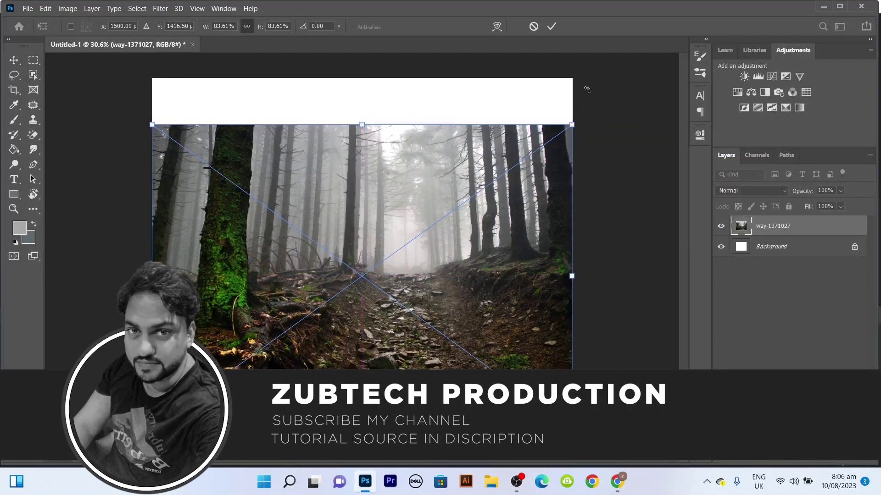
{"action": "left_click_drag", "start_coordinate": [571, 125], "coordinate": [673, 54]}
{"action": "left_click_drag", "start_coordinate": [555, 165], "coordinate": [468, 164]}
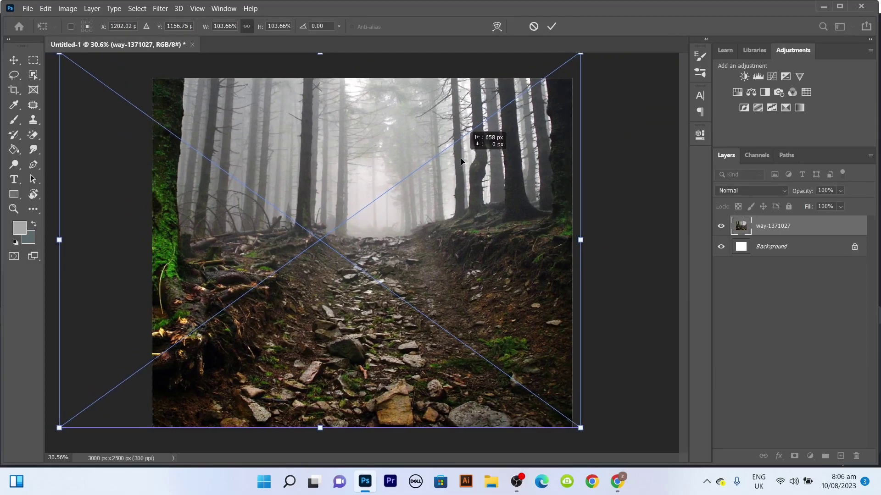
{"action": "left_click_drag", "start_coordinate": [468, 165], "coordinate": [462, 232]}
{"action": "mouse_move", "coordinate": [580, 78]}
{"action": "left_mouse_down"}
{"action": "mouse_move", "coordinate": [530, 151]}
{"action": "mouse_move", "coordinate": [590, 113]}
{"action": "mouse_move", "coordinate": [621, 75]}
{"action": "left_mouse_up"}
{"action": "key", "text": "Return"}
{"action": "left_click_drag", "start_coordinate": [486, 241], "coordinate": [473, 241]}
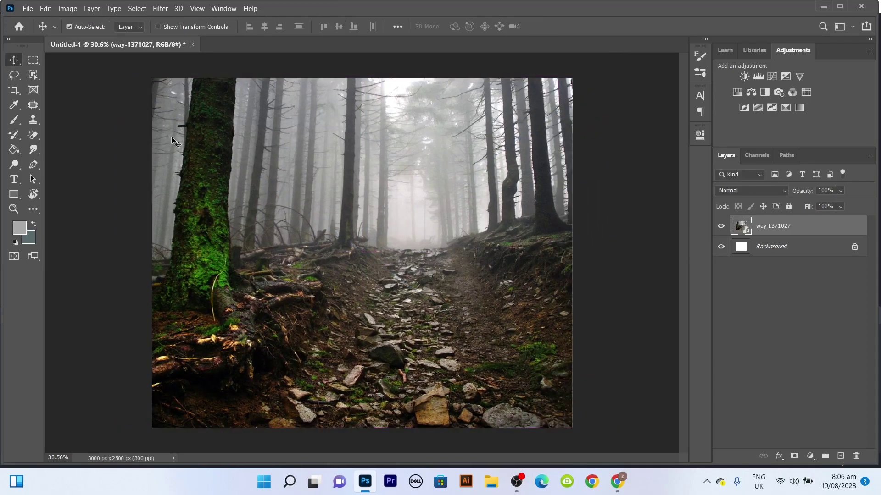
Place the stone staircase photo morano-1751555 as an embedded layer over the forest.
{"action": "left_click", "coordinate": [27, 8]}
{"action": "left_click", "coordinate": [51, 226]}
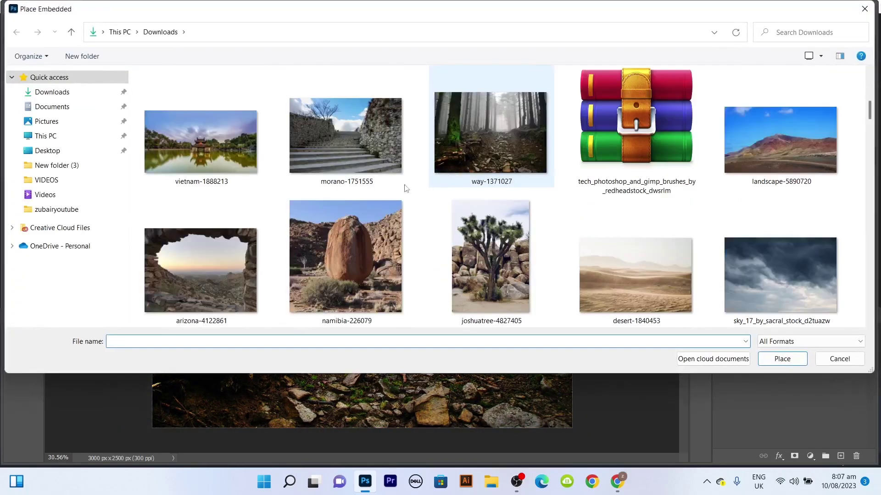
{"action": "double_click", "coordinate": [406, 188]}
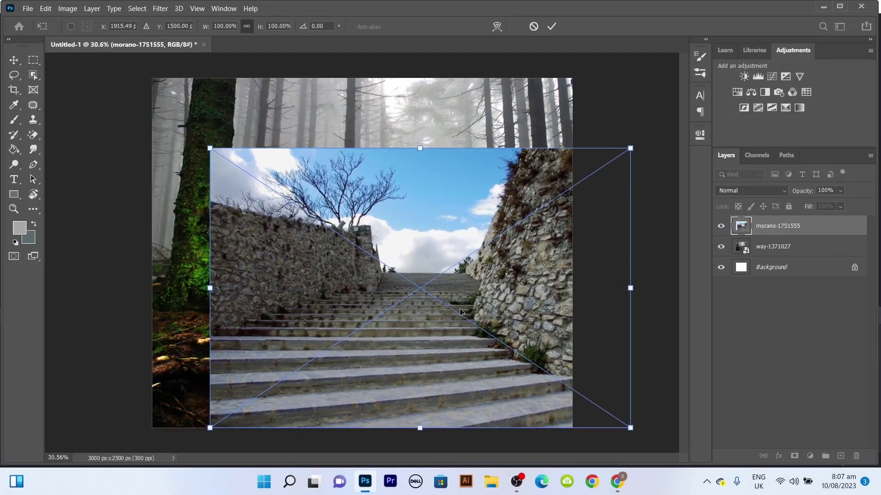
{"action": "key", "text": "Return"}
Mask the staircase layer, painting out its sky and stone walls with a soft round brush.
{"action": "left_click", "coordinate": [794, 456]}
{"action": "key", "text": "b"}
{"action": "left_click", "coordinate": [86, 26]}
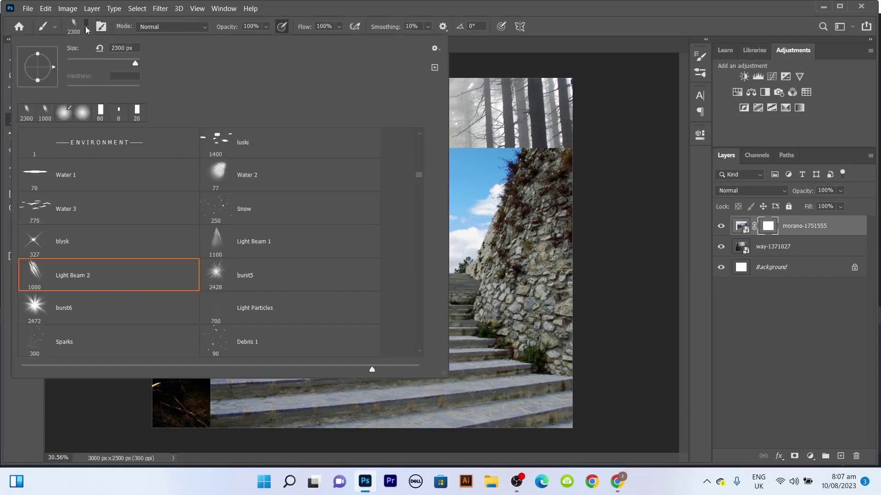
{"action": "left_click", "coordinate": [82, 112]}
{"action": "mouse_move", "coordinate": [528, 137]}
{"action": "left_mouse_down"}
{"action": "mouse_move", "coordinate": [628, 177]}
{"action": "mouse_move", "coordinate": [496, 174]}
{"action": "mouse_move", "coordinate": [321, 211]}
{"action": "left_mouse_up"}
{"action": "left_click_drag", "start_coordinate": [531, 256], "coordinate": [563, 244]}
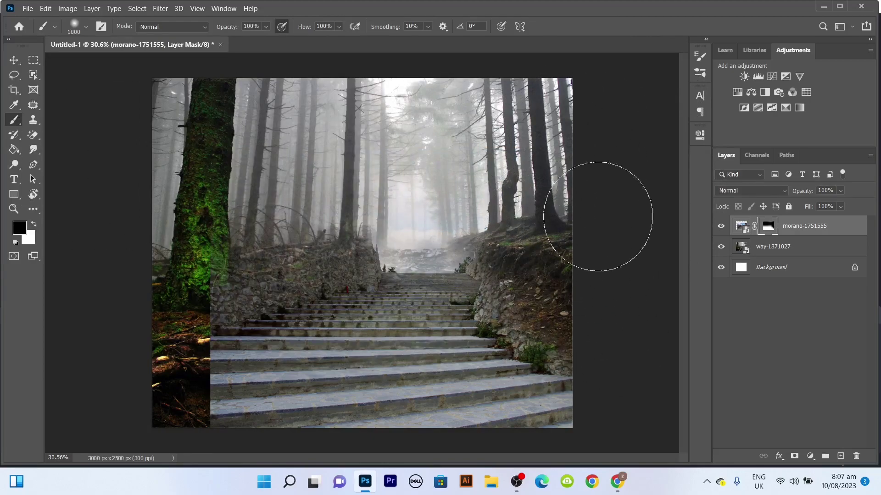
{"action": "mouse_move", "coordinate": [508, 200]}
{"action": "left_mouse_down"}
{"action": "mouse_move", "coordinate": [234, 277]}
{"action": "mouse_move", "coordinate": [250, 264]}
{"action": "mouse_move", "coordinate": [367, 229]}
{"action": "mouse_move", "coordinate": [335, 217]}
{"action": "left_mouse_up"}
{"action": "mouse_move", "coordinate": [196, 305]}
{"action": "left_mouse_down"}
{"action": "mouse_move", "coordinate": [216, 285]}
{"action": "mouse_move", "coordinate": [191, 393]}
{"action": "mouse_move", "coordinate": [261, 275]}
{"action": "mouse_move", "coordinate": [192, 393]}
{"action": "left_mouse_up"}
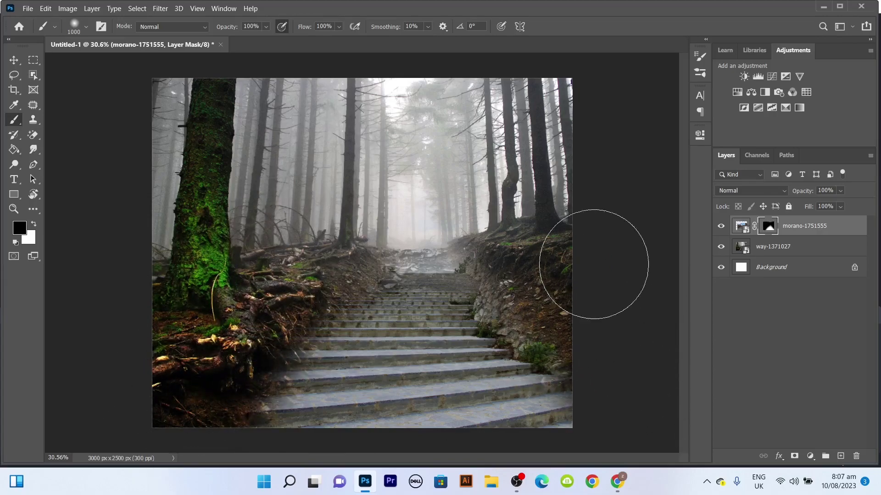
Add a Color Balance layer clipped to the forest photo with Midtones Green +27.
{"action": "key", "text": "v"}
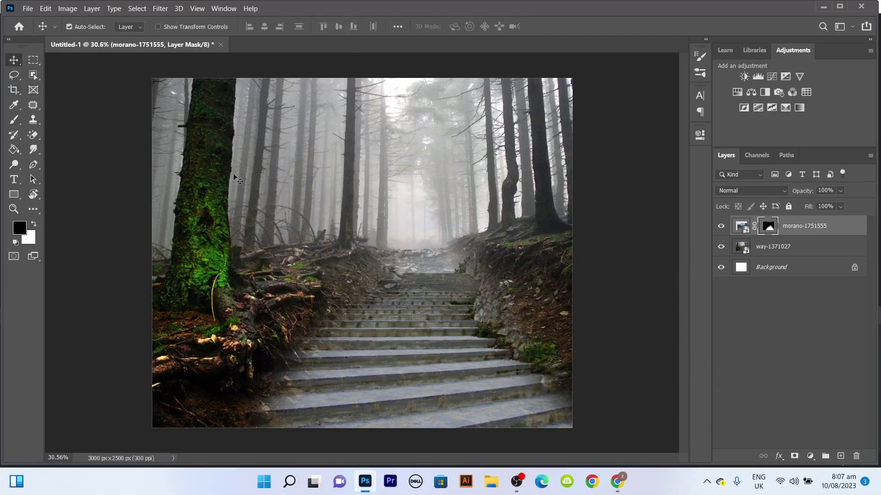
{"action": "key", "text": "alt+bracketleft"}
{"action": "left_click", "coordinate": [751, 92]}
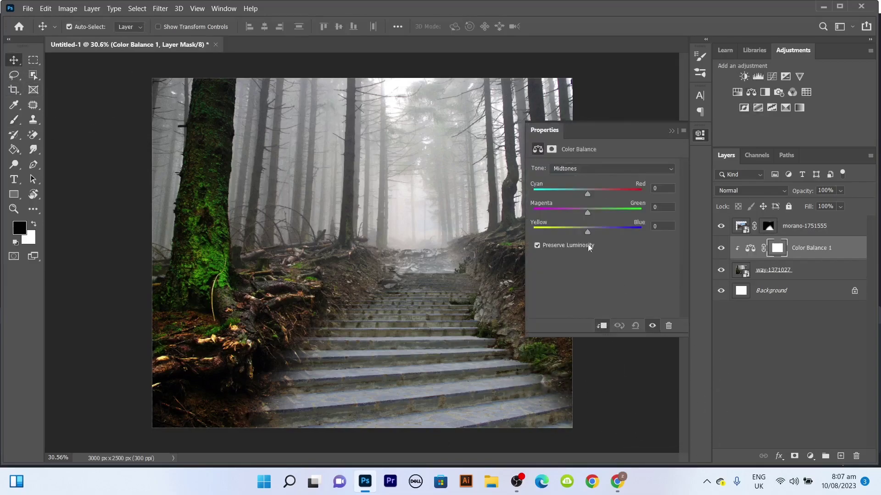
{"action": "left_click", "coordinate": [672, 131]}
Add a Color Balance clipped to the staircase with Green +21, then a new empty layer.
{"action": "left_click", "coordinate": [803, 226]}
{"action": "left_click", "coordinate": [750, 92]}
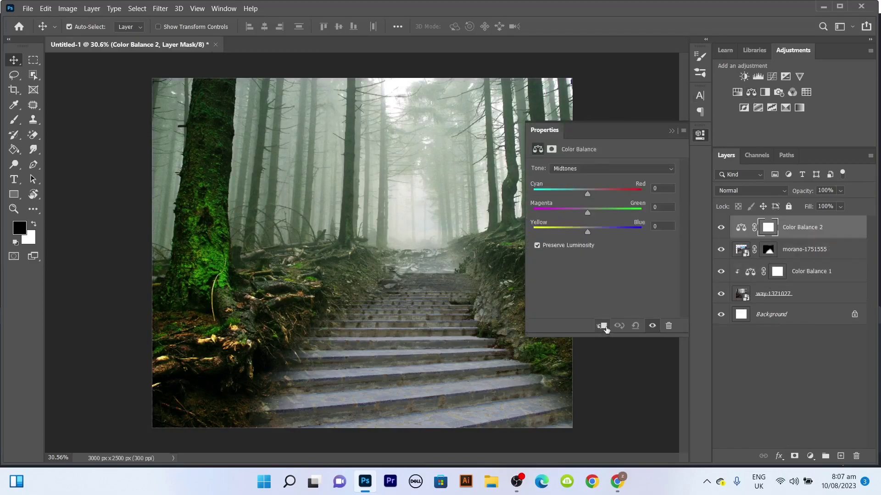
{"action": "left_click", "coordinate": [672, 132]}
{"action": "scroll", "coordinate": [427, 210], "scroll_direction": "down", "scroll_amount": 1}
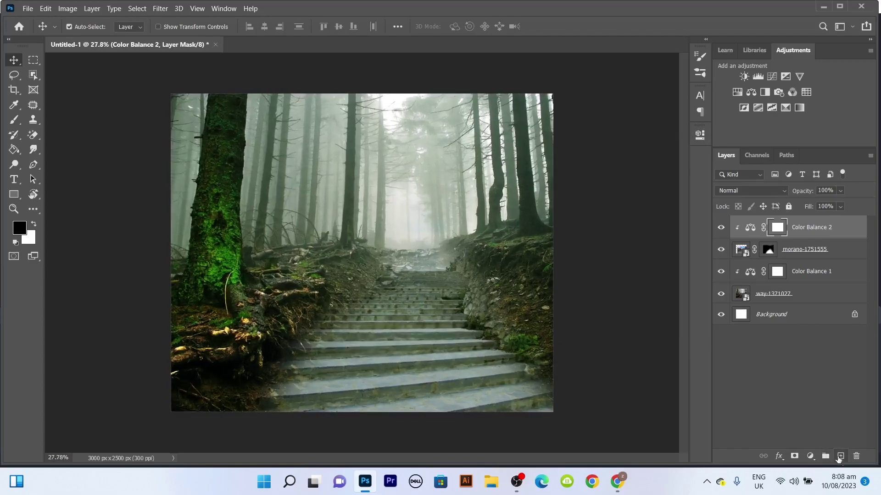
{"action": "left_click", "coordinate": [840, 455]}
Set Layer 1 to Linear Dodge (Add) and stamp a light-beam brush near the top.
{"action": "key", "text": "b"}
{"action": "left_click", "coordinate": [86, 28]}
{"action": "key", "text": "Escape"}
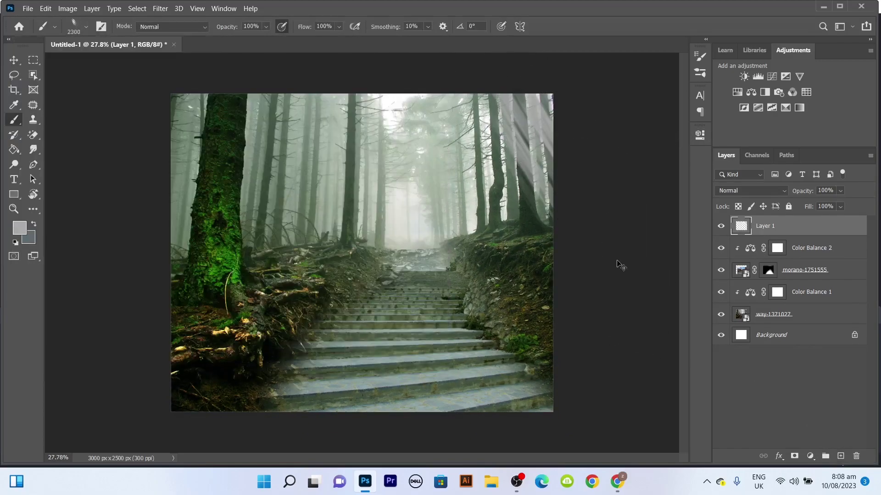
{"action": "left_click", "coordinate": [751, 190]}
{"action": "left_click", "coordinate": [756, 291]}
{"action": "left_click", "coordinate": [306, 114]}
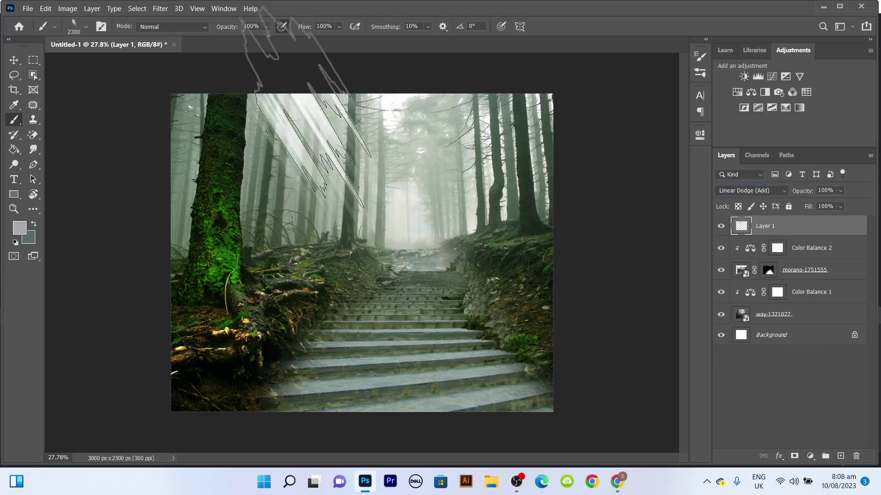
{"action": "left_click", "coordinate": [553, 130]}
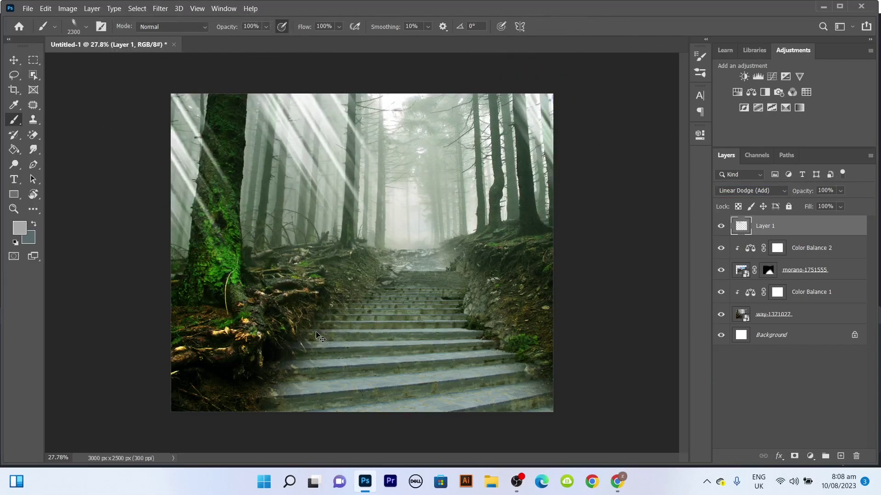
{"action": "key", "text": "ctrl+z"}
{"action": "key", "text": "ctrl+z"}
{"action": "key", "text": "ctrl+z"}
{"action": "left_click", "coordinate": [257, 114]}
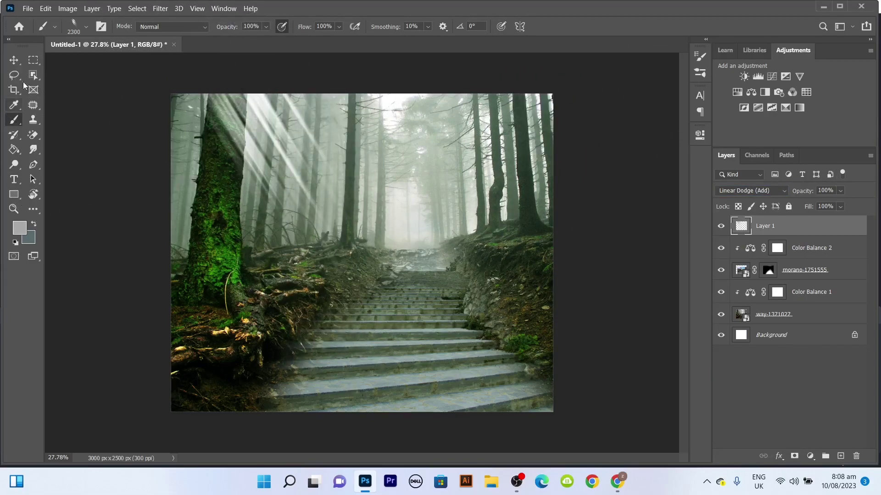
Enlarge the light rays about double, move them up-left, and duplicate a copy to the right.
{"action": "key", "text": "v"}
{"action": "key", "text": "ctrl+t"}
{"action": "left_click_drag", "start_coordinate": [358, 275], "coordinate": [584, 458]}
{"action": "left_click_drag", "start_coordinate": [466, 346], "coordinate": [362, 172]}
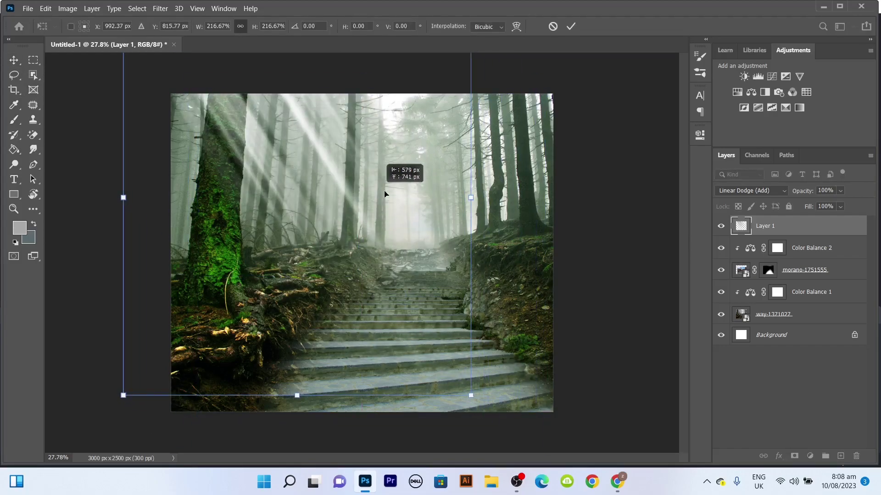
{"action": "key", "text": "Return"}
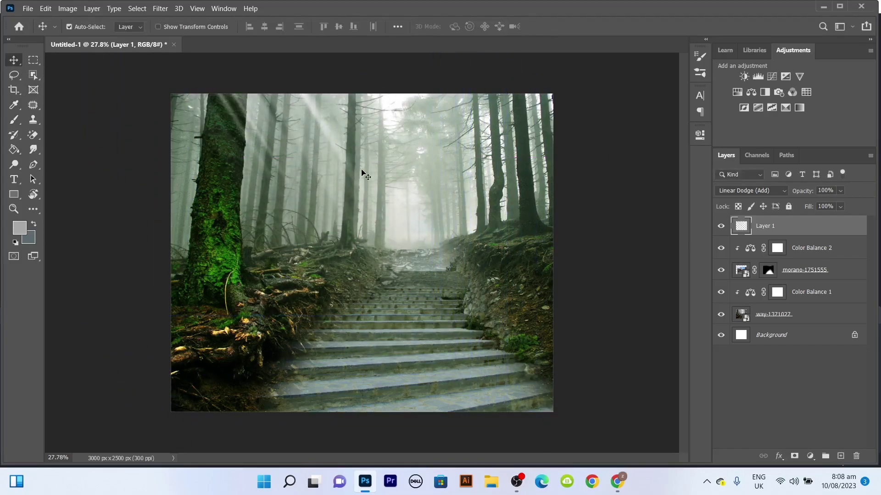
{"action": "left_click_drag", "start_coordinate": [319, 134], "coordinate": [436, 127]}
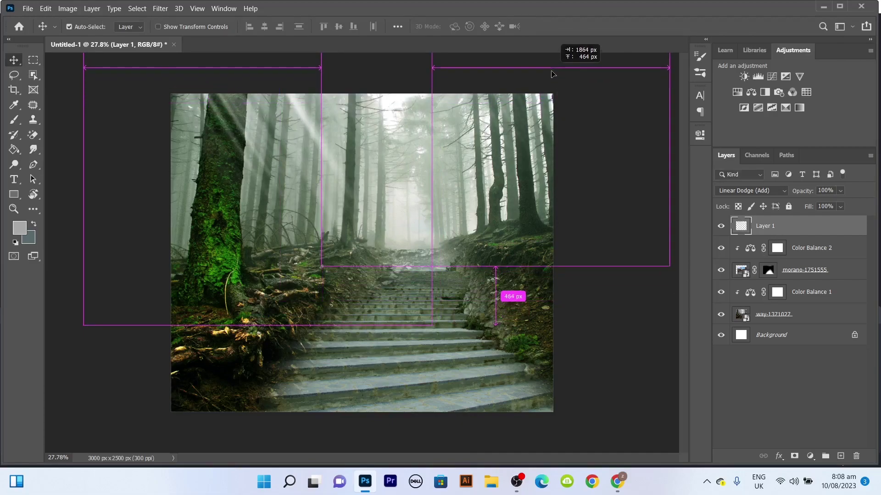
{"action": "scroll", "coordinate": [438, 184], "scroll_direction": "down", "scroll_amount": 2}
{"action": "scroll", "coordinate": [477, 326], "scroll_direction": "down", "scroll_amount": 2}
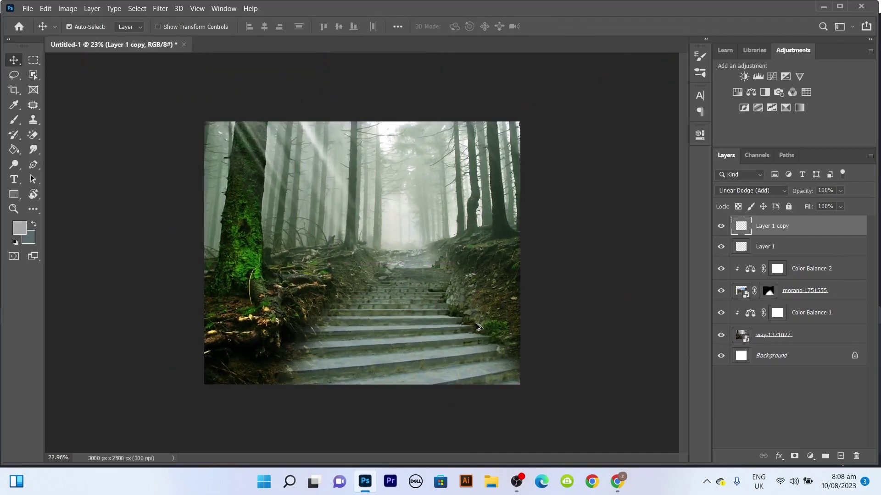
{"action": "left_click", "coordinate": [810, 270]}
Add a Hue/Saturation adjustment with Lightness -27 above Color Balance 2, plus a new empty layer.
{"action": "left_click", "coordinate": [737, 92]}
{"action": "left_click_drag", "start_coordinate": [602, 258], "coordinate": [584, 258]}
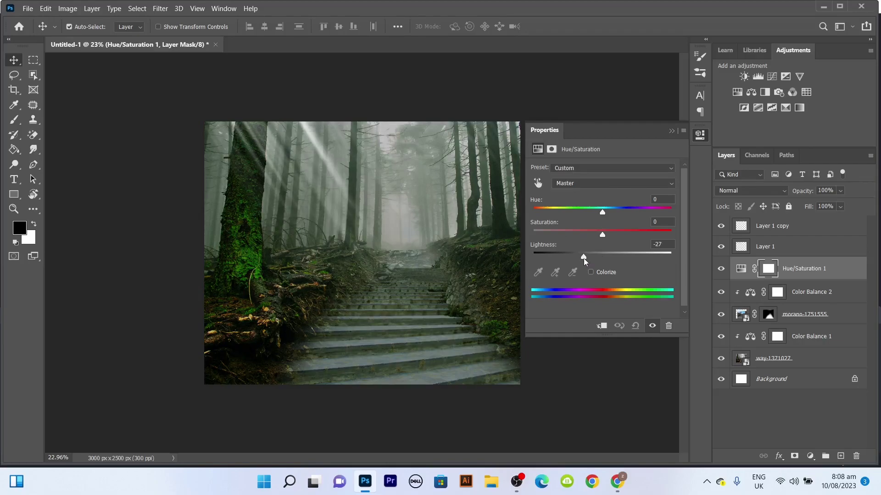
{"action": "left_click", "coordinate": [671, 131]}
{"action": "left_click", "coordinate": [827, 294]}
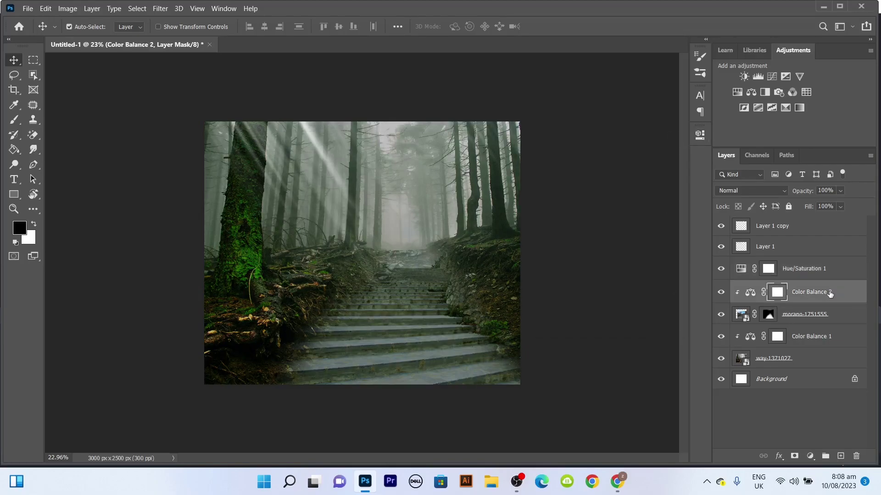
{"action": "left_click", "coordinate": [812, 266]}
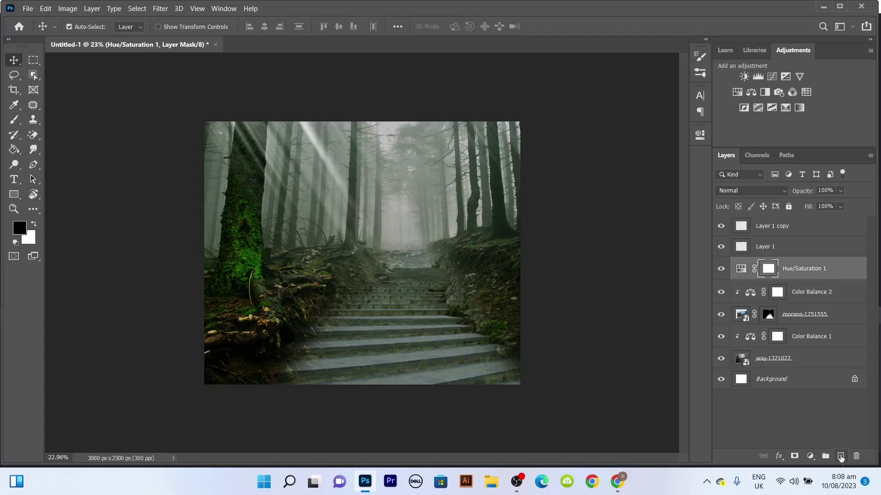
{"action": "left_click", "coordinate": [841, 457]}
{"action": "scroll", "coordinate": [413, 405], "scroll_direction": "up", "scroll_amount": 2}
Set up the Ground Pebbles brush at 1400 px with white as the paint colour.
{"action": "key", "text": "b"}
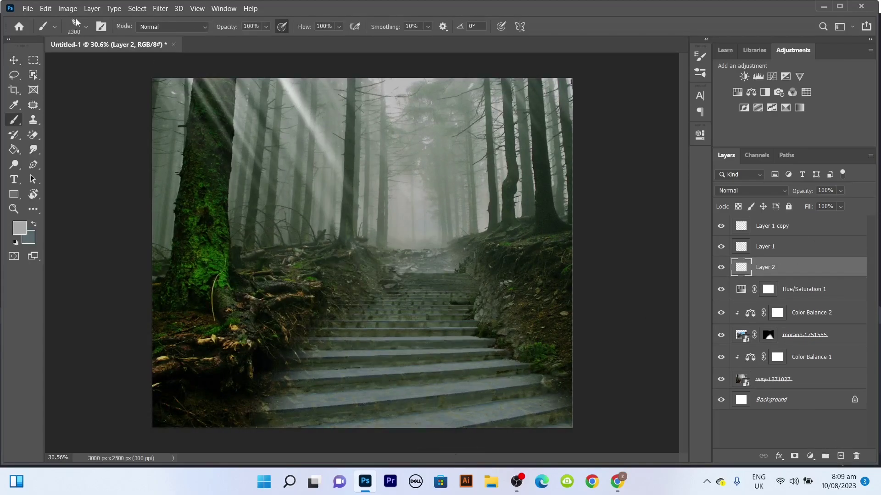
{"action": "left_click", "coordinate": [76, 22]}
{"action": "scroll", "coordinate": [309, 269], "scroll_direction": "down", "scroll_amount": 3}
{"action": "scroll", "coordinate": [309, 269], "scroll_direction": "down", "scroll_amount": 3}
{"action": "scroll", "coordinate": [325, 281], "scroll_direction": "down", "scroll_amount": 3}
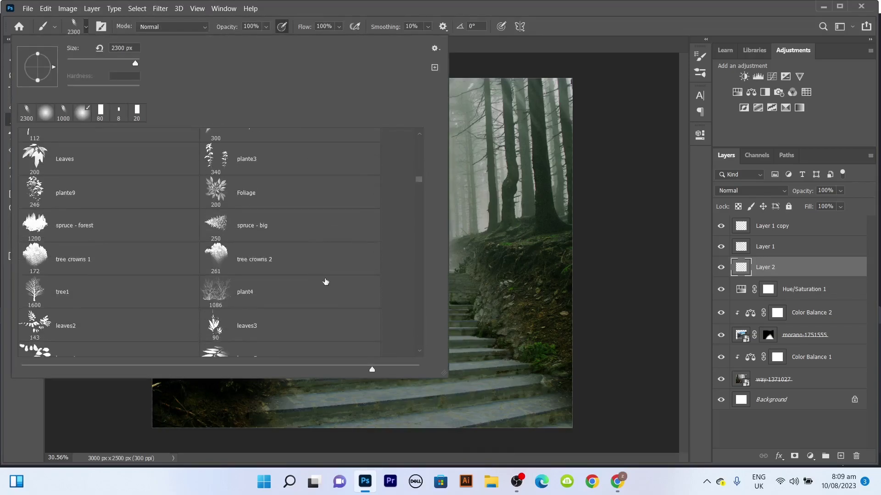
{"action": "scroll", "coordinate": [326, 281], "scroll_direction": "down", "scroll_amount": 3}
{"action": "scroll", "coordinate": [326, 303], "scroll_direction": "down", "scroll_amount": 2}
{"action": "scroll", "coordinate": [338, 303], "scroll_direction": "down", "scroll_amount": 3}
{"action": "scroll", "coordinate": [336, 316], "scroll_direction": "down", "scroll_amount": 3}
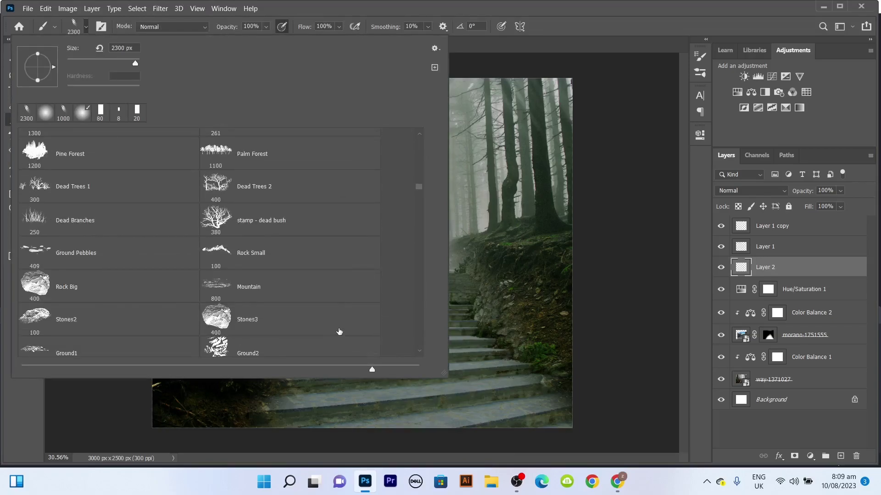
{"action": "scroll", "coordinate": [339, 332], "scroll_direction": "down", "scroll_amount": 2}
{"action": "double_click", "coordinate": [32, 187]}
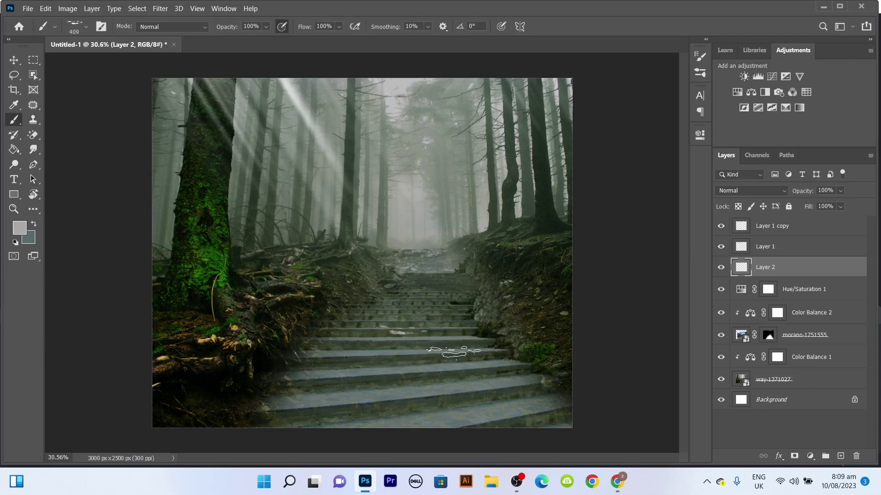
{"action": "key", "text": "bracketright"}
{"action": "key", "text": "bracketright"}
{"action": "key", "text": "bracketright"}
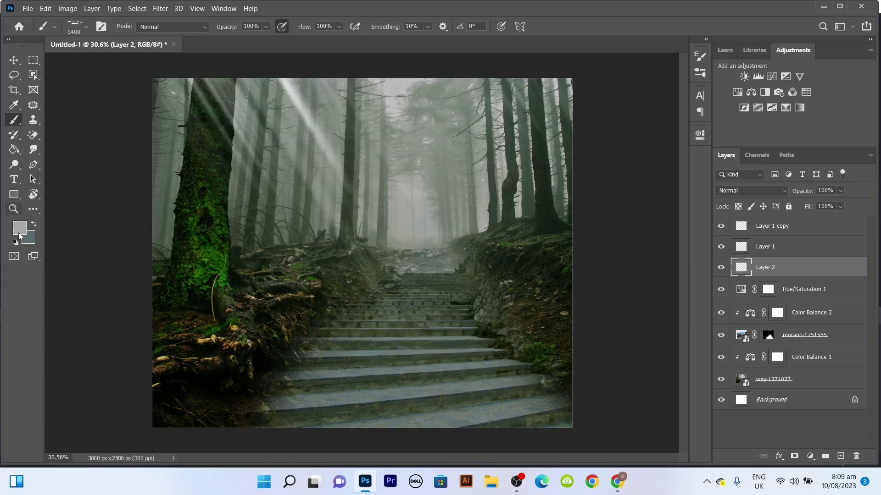
{"action": "left_click", "coordinate": [19, 228]}
{"action": "left_click", "coordinate": [473, 125]}
{"action": "left_click", "coordinate": [727, 118]}
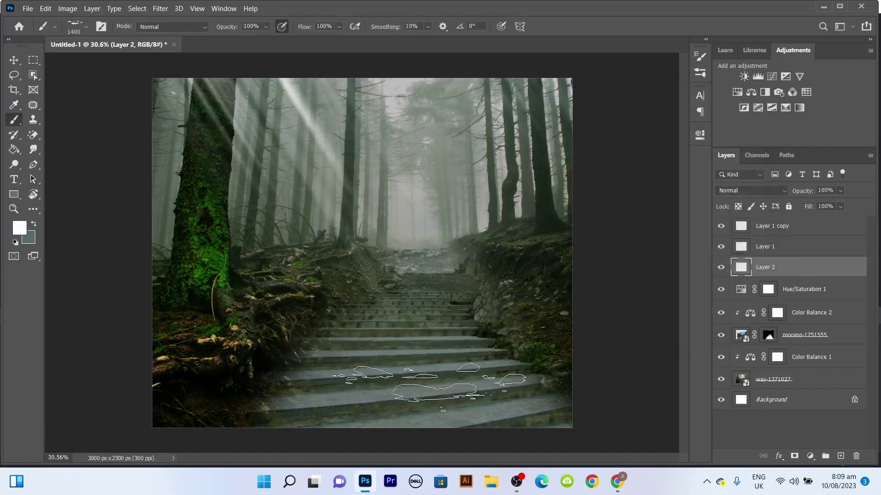
Stamp white patches on the lower stairs, left roots and upper bank, then hide Layer 2.
{"action": "left_click", "coordinate": [429, 387]}
{"action": "key", "text": "bracketleft"}
{"action": "key", "text": "bracketleft"}
{"action": "key", "text": "bracketleft"}
{"action": "key", "text": "bracketleft"}
{"action": "key", "text": "bracketleft"}
{"action": "key", "text": "bracketleft"}
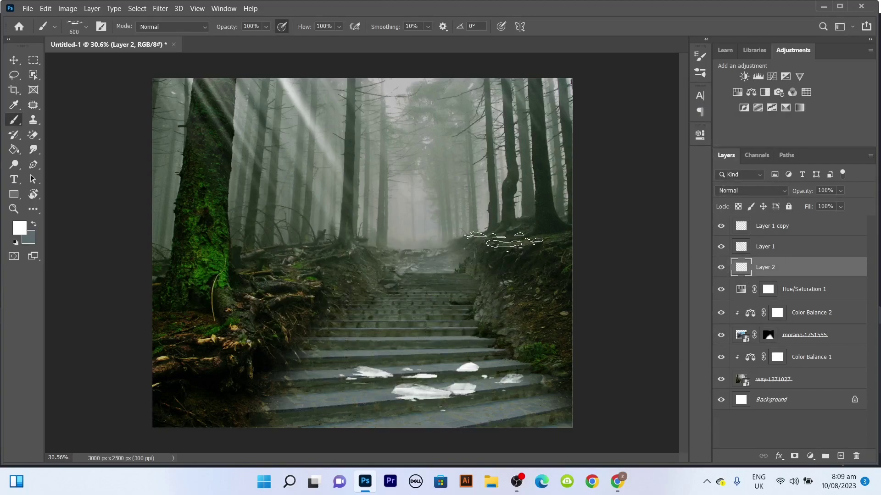
{"action": "left_click", "coordinate": [227, 325]}
{"action": "left_click", "coordinate": [316, 253]}
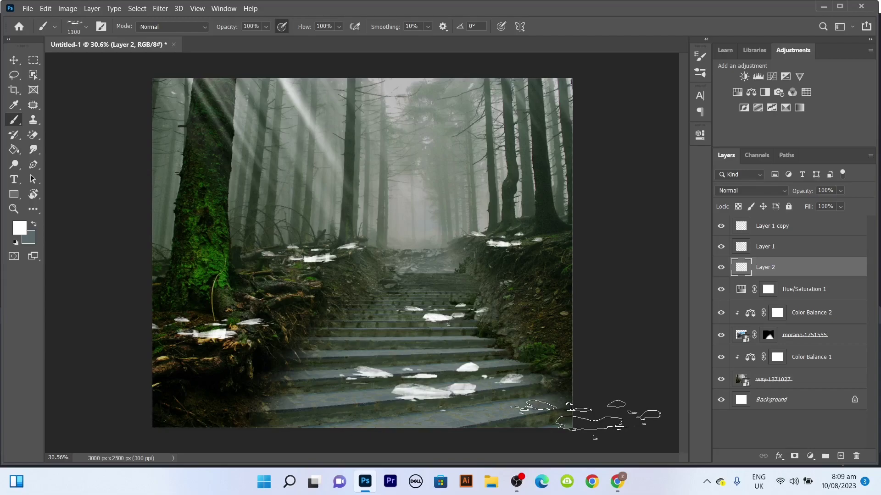
{"action": "key", "text": "bracketright"}
{"action": "key", "text": "bracketright"}
{"action": "key", "text": "bracketright"}
{"action": "left_click", "coordinate": [505, 411]}
{"action": "key", "text": "bracketleft"}
{"action": "key", "text": "bracketleft"}
{"action": "key", "text": "bracketleft"}
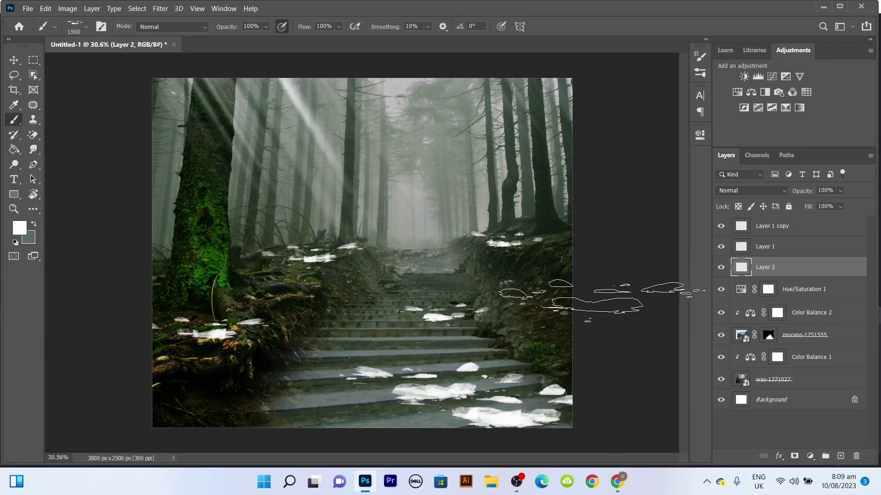
{"action": "key", "text": "bracketleft"}
{"action": "key", "text": "bracketleft"}
{"action": "key", "text": "bracketleft"}
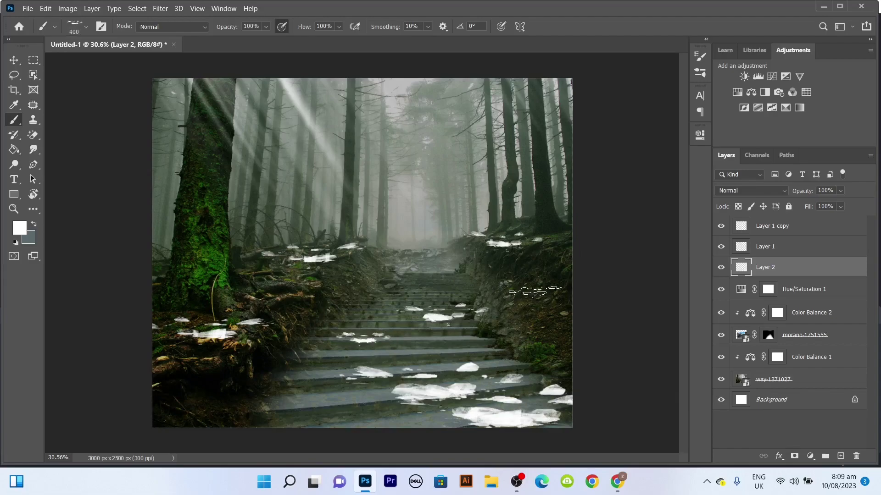
{"action": "scroll", "coordinate": [548, 312], "scroll_direction": "down", "scroll_amount": 2}
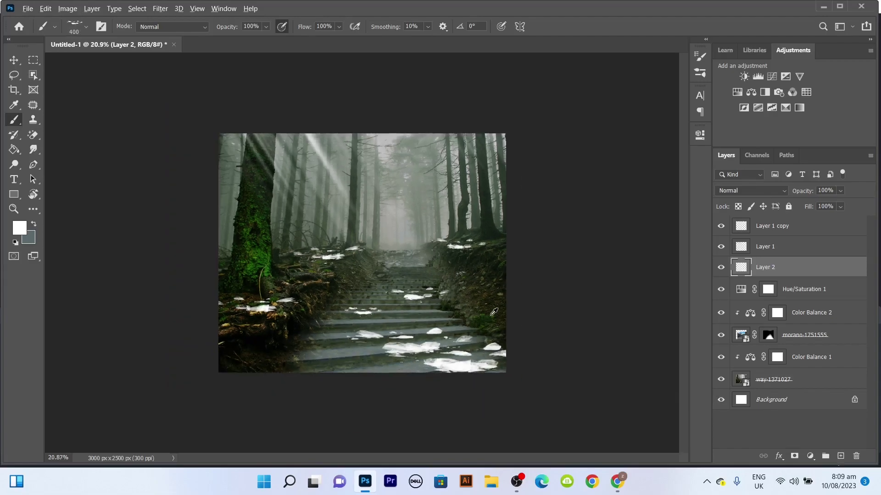
{"action": "scroll", "coordinate": [598, 296], "scroll_direction": "up", "scroll_amount": 4}
{"action": "key", "text": "bracketright"}
{"action": "key", "text": "bracketright"}
{"action": "key", "text": "bracketright"}
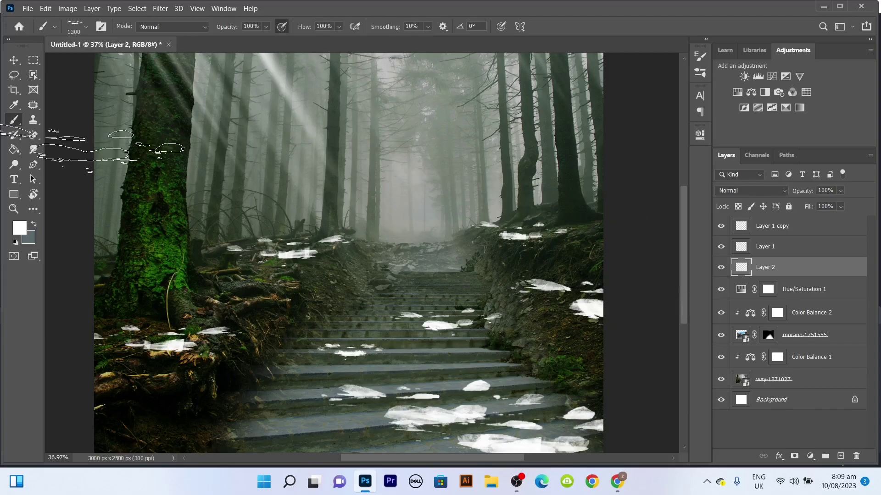
{"action": "scroll", "coordinate": [475, 370], "scroll_direction": "down", "scroll_amount": 2}
{"action": "left_click", "coordinate": [721, 268]}
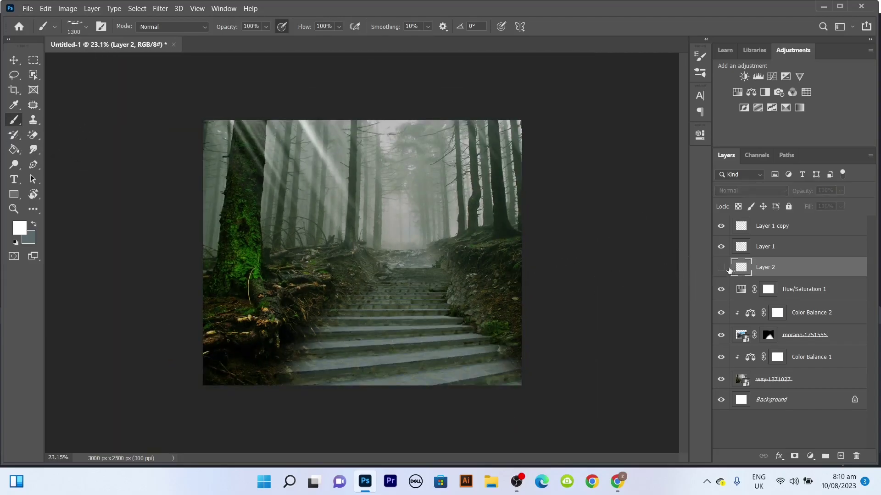
Add a brightening Curves layer masked to the patches, set to Color Dodge with feathered, full-density mask.
{"action": "left_click", "coordinate": [741, 267], "text": "ctrl"}
{"action": "left_click", "coordinate": [767, 289]}
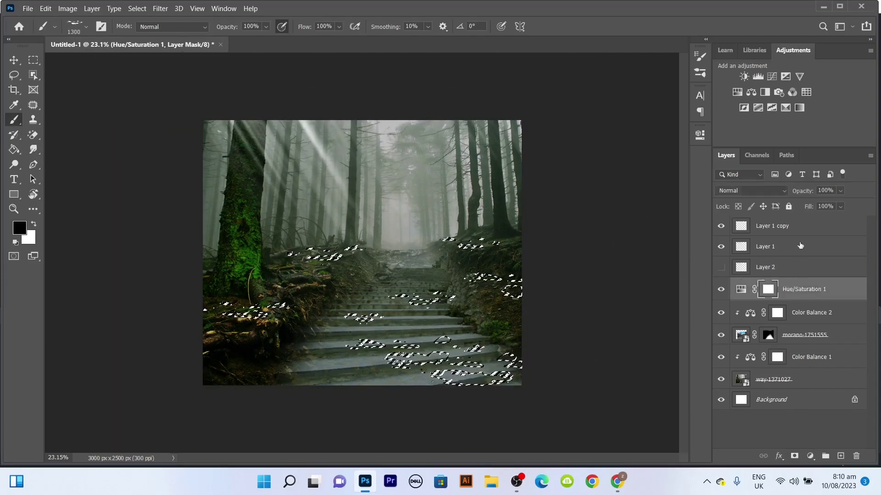
{"action": "left_click", "coordinate": [772, 77]}
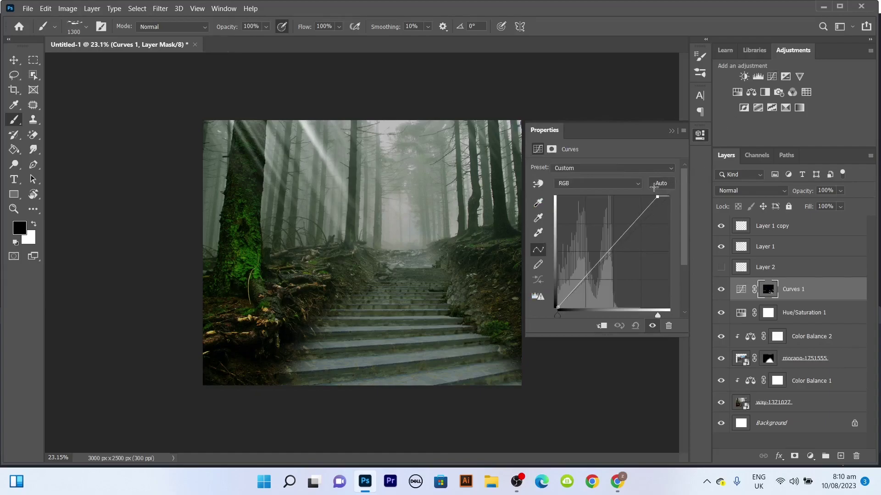
{"action": "left_click_drag", "start_coordinate": [653, 186], "coordinate": [599, 178]}
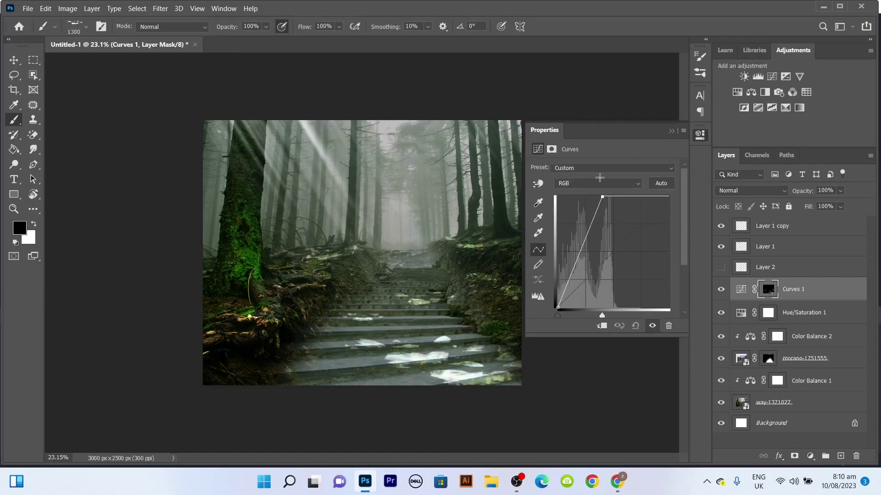
{"action": "left_click", "coordinate": [551, 149]}
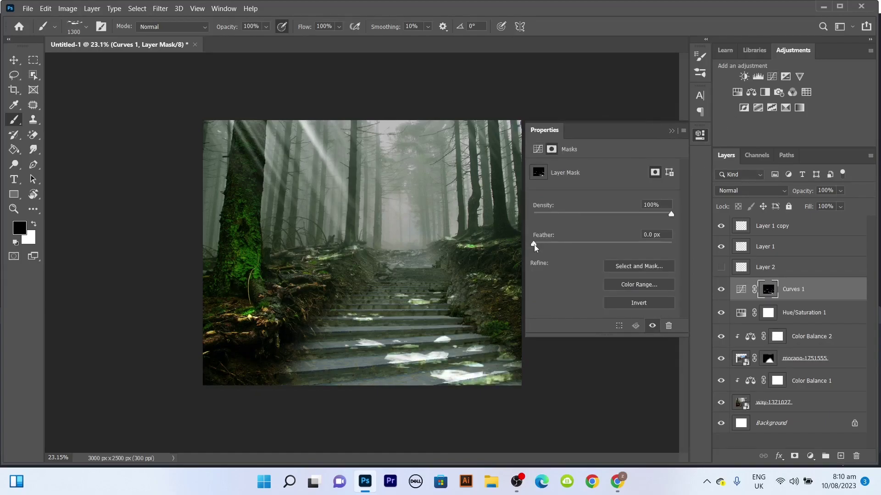
{"action": "left_click", "coordinate": [757, 191]}
{"action": "left_click", "coordinate": [743, 283]}
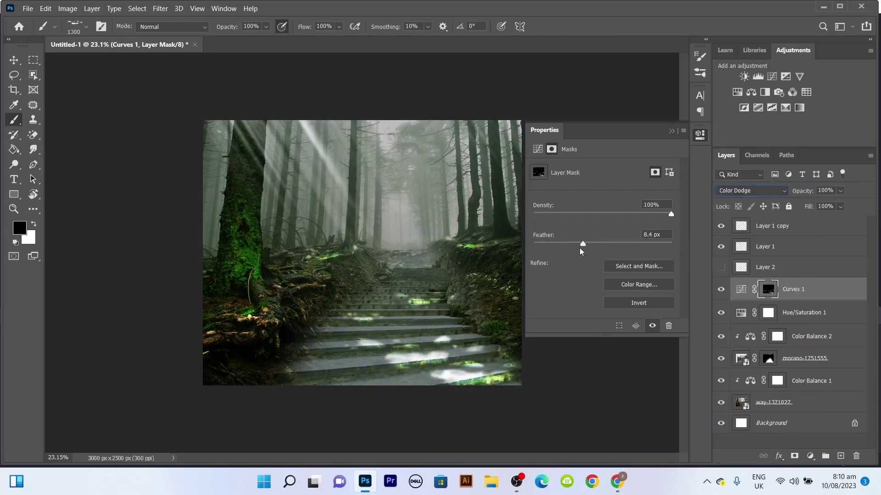
{"action": "left_click_drag", "start_coordinate": [582, 243], "coordinate": [595, 244]}
{"action": "left_click_drag", "start_coordinate": [558, 215], "coordinate": [671, 214]}
{"action": "left_click", "coordinate": [672, 131]}
Duplicate the Curves light layer and set the copy to Screen.
{"action": "key", "text": "ctrl+j"}
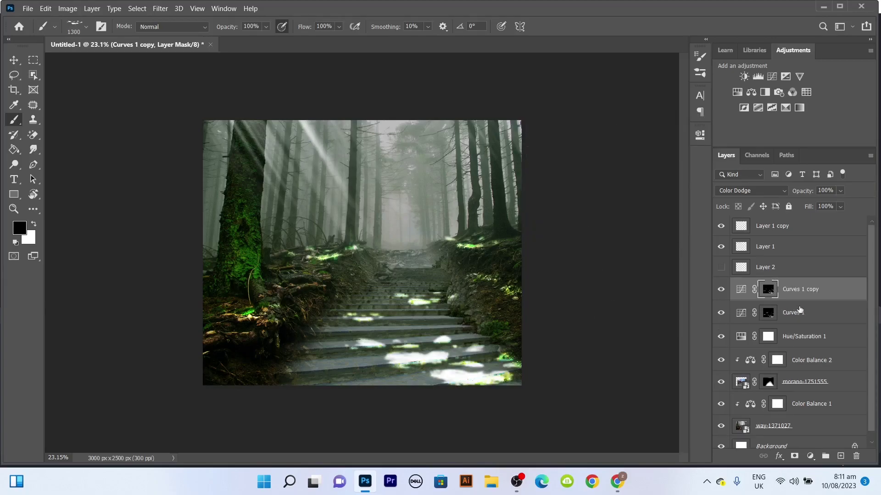
{"action": "left_click", "coordinate": [750, 191]}
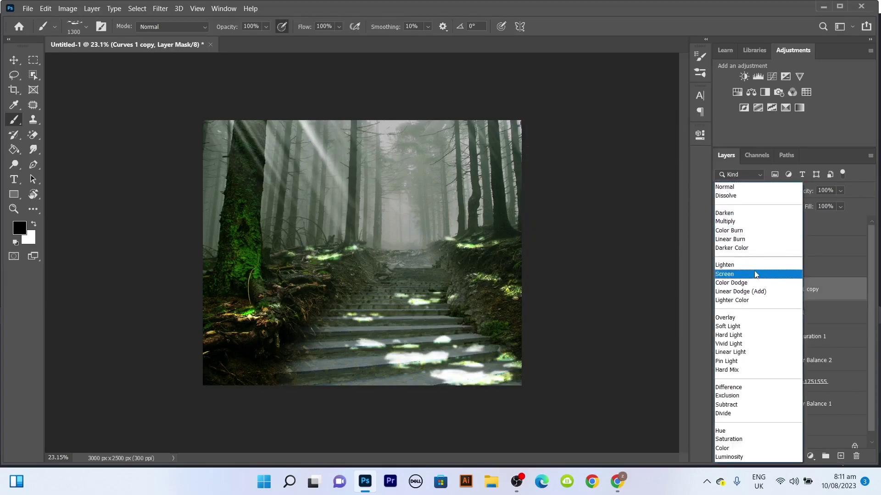
{"action": "left_click", "coordinate": [754, 276]}
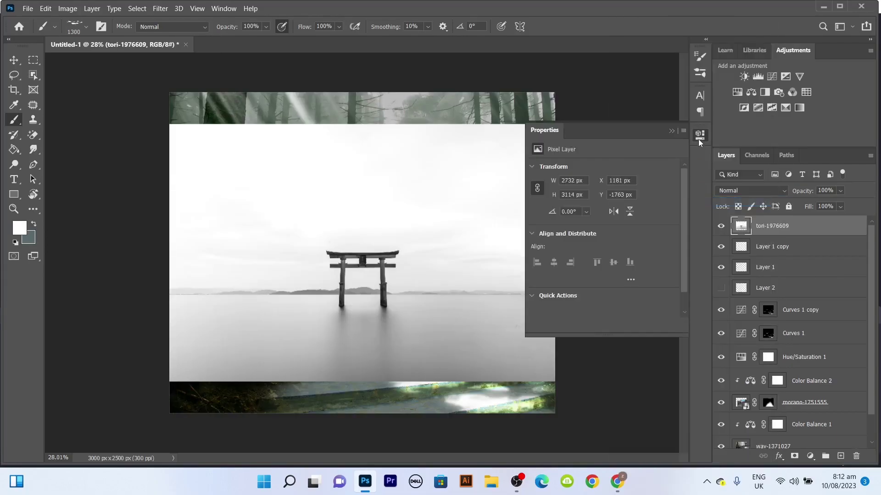
Select the torii with Select Subject, trim horizon and water with the Lasso, and add a mask.
{"action": "scroll", "coordinate": [681, 314], "scroll_direction": "down", "scroll_amount": 1}
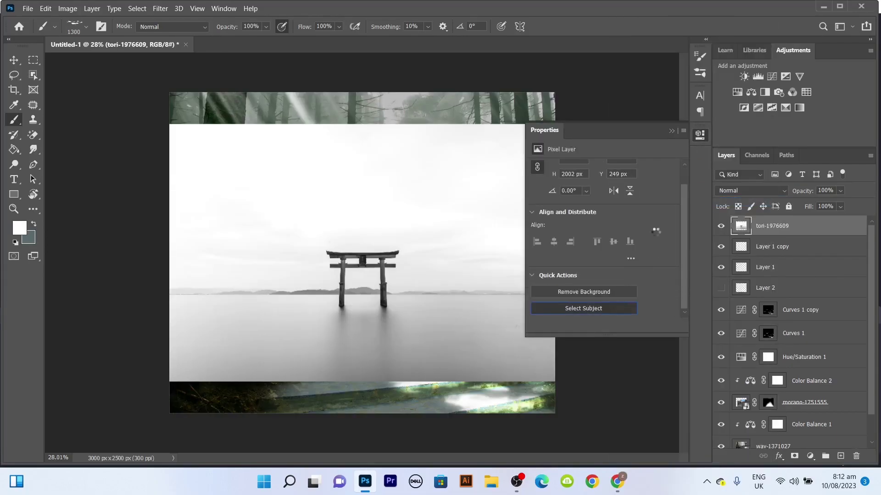
{"action": "left_click", "coordinate": [671, 131]}
{"action": "scroll", "coordinate": [333, 289], "scroll_direction": "up", "scroll_amount": 3}
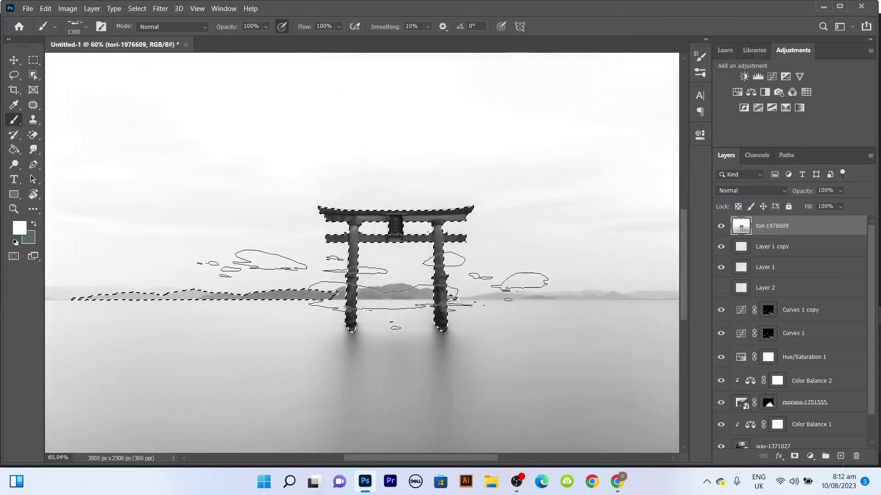
{"action": "key", "text": "l"}
{"action": "scroll", "coordinate": [407, 262], "scroll_direction": "left", "scroll_amount": 3}
{"action": "key", "text": "ctrl+d"}
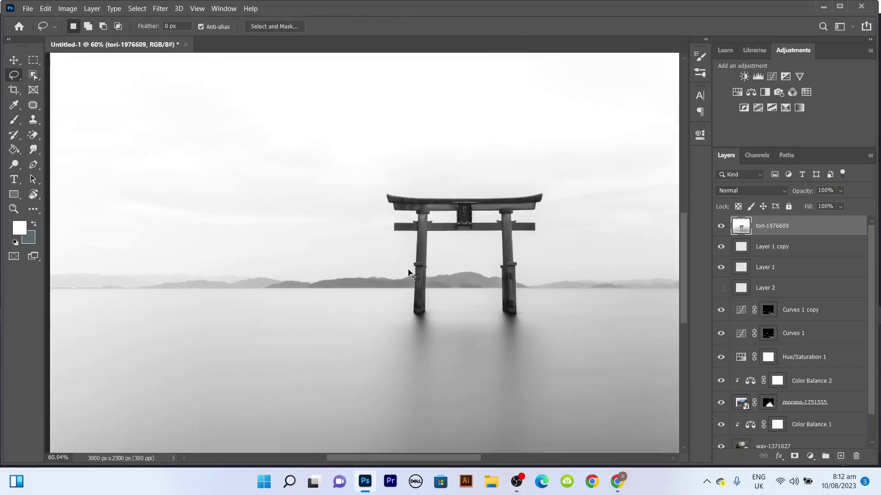
{"action": "mouse_move", "coordinate": [409, 272]}
{"action": "left_mouse_down"}
{"action": "mouse_move", "coordinate": [406, 289]}
{"action": "mouse_move", "coordinate": [395, 263]}
{"action": "left_mouse_up"}
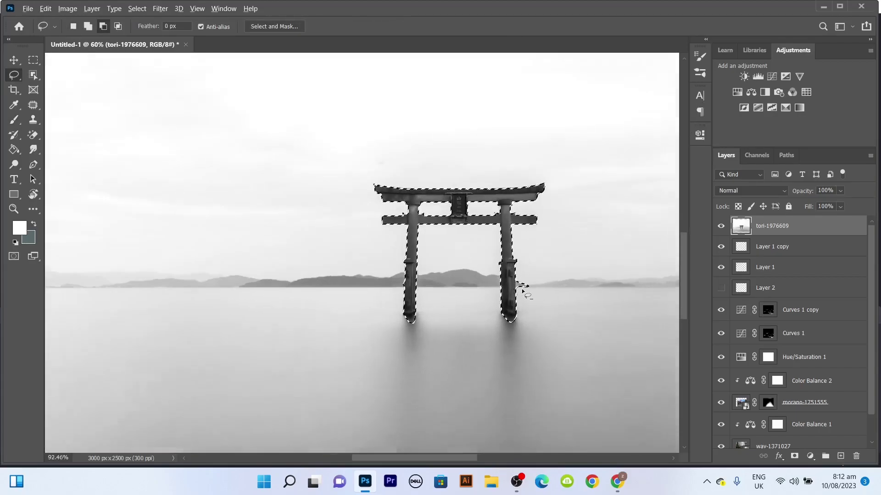
{"action": "scroll", "coordinate": [522, 293], "scroll_direction": "up", "scroll_amount": 5}
{"action": "left_click_drag", "start_coordinate": [529, 356], "coordinate": [412, 351]}
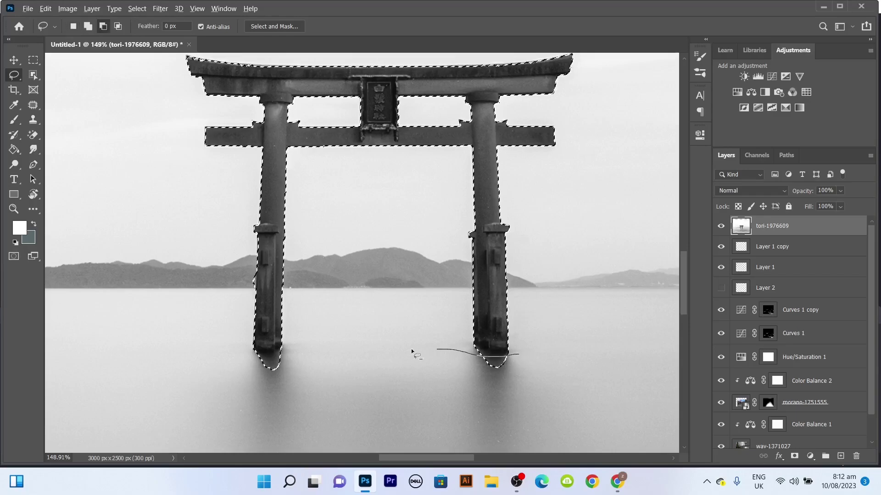
{"action": "left_click_drag", "start_coordinate": [402, 396], "coordinate": [330, 393]}
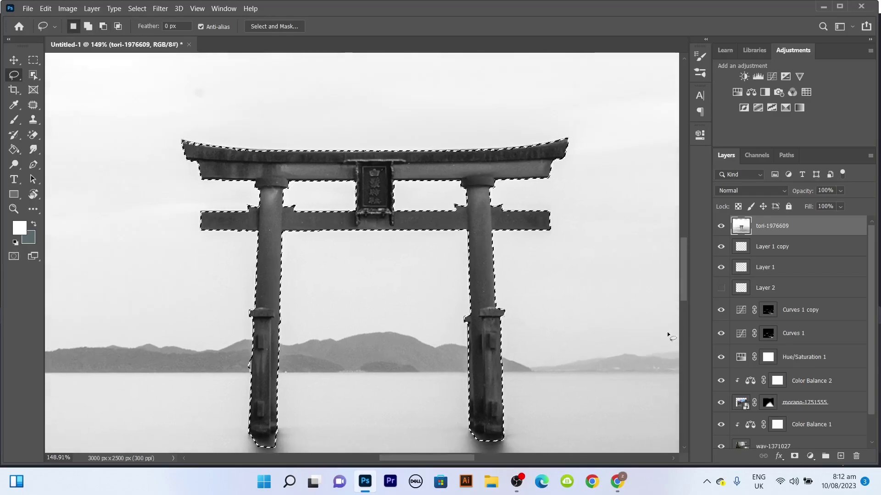
{"action": "left_click", "coordinate": [794, 455]}
{"action": "key", "text": "ctrl+0"}
Move the torii up, apply its mask, scale it to about 206%, and add a new mask.
{"action": "key", "text": "v"}
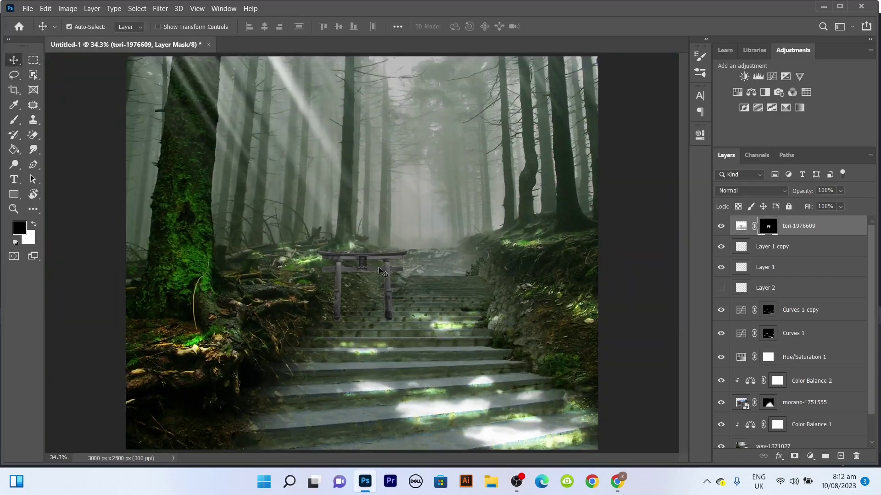
{"action": "left_click_drag", "start_coordinate": [399, 250], "coordinate": [541, 153]}
{"action": "right_click", "coordinate": [768, 226]}
{"action": "left_click", "coordinate": [787, 261]}
{"action": "key", "text": "ctrl+t"}
{"action": "left_click_drag", "start_coordinate": [481, 193], "coordinate": [472, 207]}
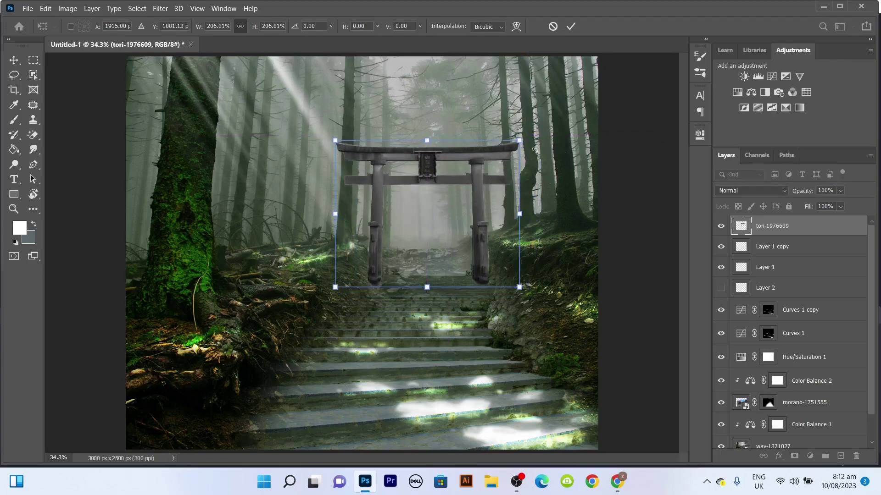
{"action": "key", "text": "Return"}
{"action": "left_click", "coordinate": [794, 456]}
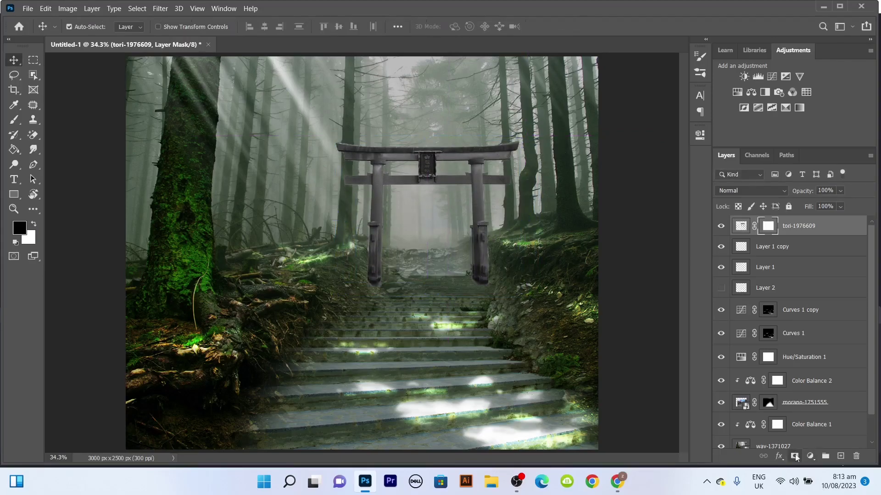
{"action": "scroll", "coordinate": [348, 257], "scroll_direction": "up", "scroll_amount": 3}
Paint black on the torii mask with a small soft round brush to sink the pillar base.
{"action": "key", "text": "b"}
{"action": "key", "text": "d"}
{"action": "key", "text": "x"}
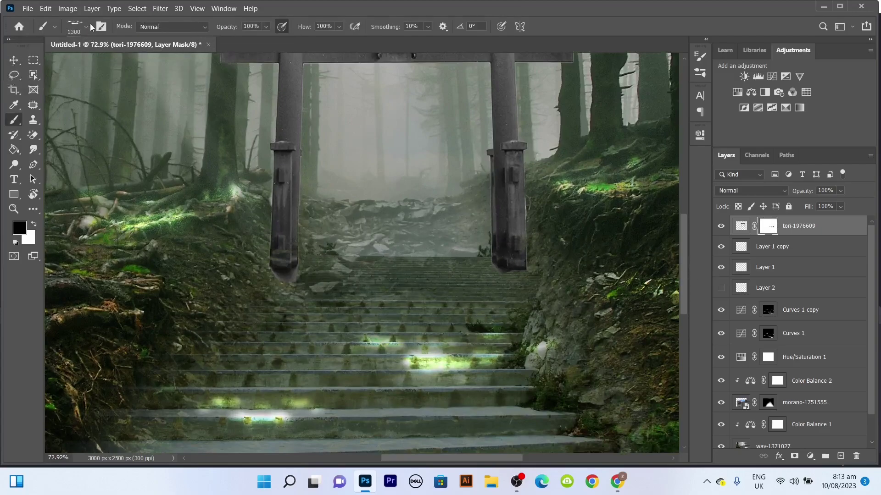
{"action": "left_click", "coordinate": [86, 26]}
{"action": "scroll", "coordinate": [418, 144], "scroll_direction": "down", "scroll_amount": 3}
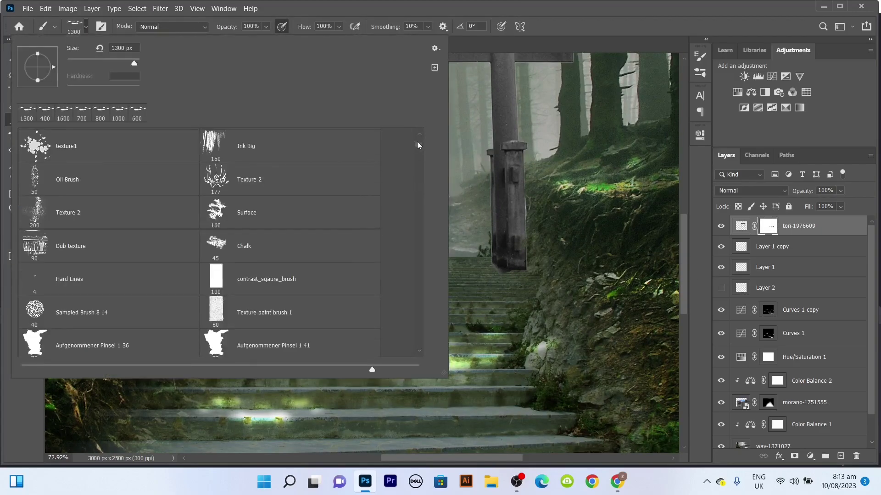
{"action": "scroll", "coordinate": [419, 143], "scroll_direction": "down", "scroll_amount": 3}
{"action": "scroll", "coordinate": [419, 143], "scroll_direction": "down", "scroll_amount": 3}
{"action": "double_click", "coordinate": [213, 147]}
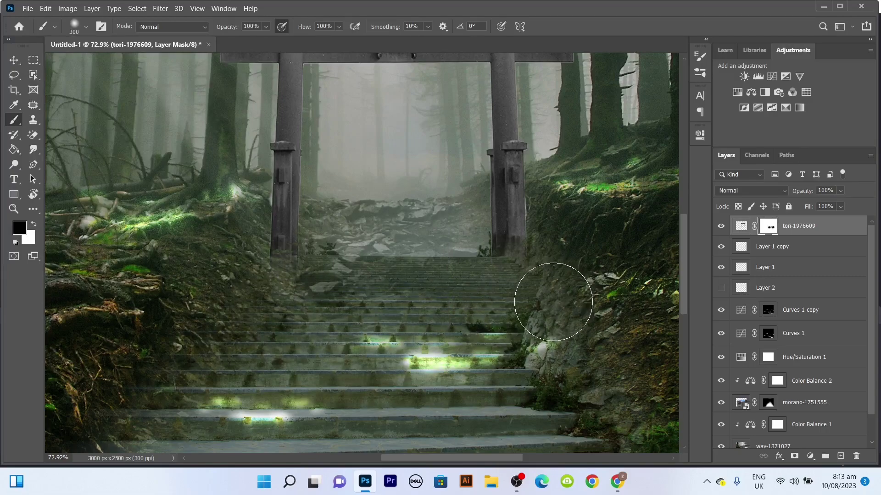
{"action": "scroll", "coordinate": [268, 303], "scroll_direction": "up", "scroll_amount": 2}
{"action": "scroll", "coordinate": [267, 304], "scroll_direction": "up", "scroll_amount": 2}
{"action": "key", "text": "bracketleft"}
{"action": "key", "text": "bracketleft"}
{"action": "key", "text": "bracketleft"}
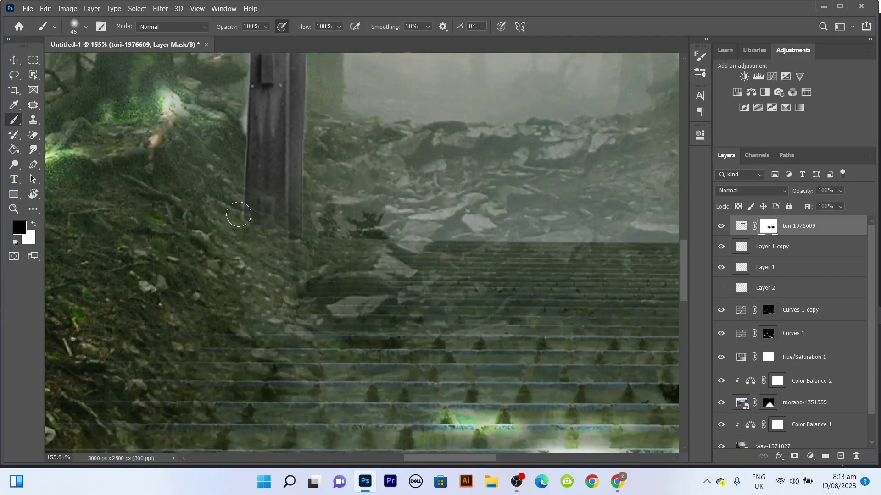
{"action": "scroll", "coordinate": [349, 301], "scroll_direction": "right", "scroll_amount": 5}
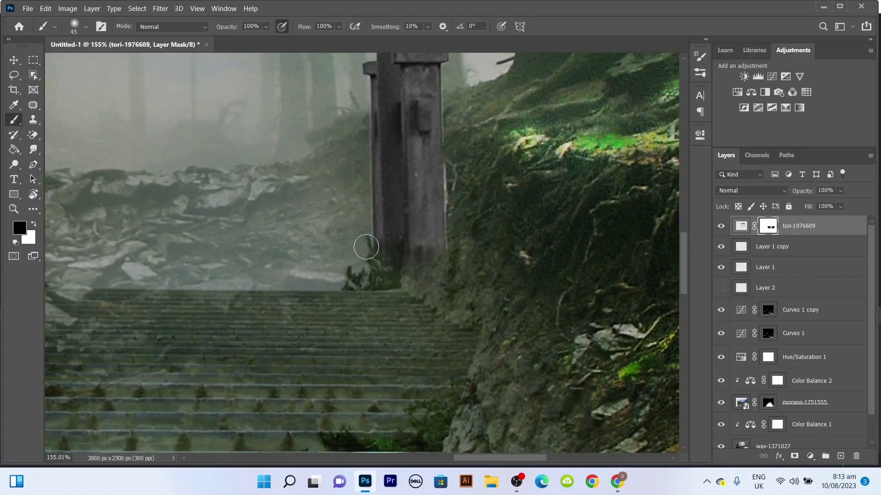
{"action": "left_click_drag", "start_coordinate": [366, 247], "coordinate": [427, 267]}
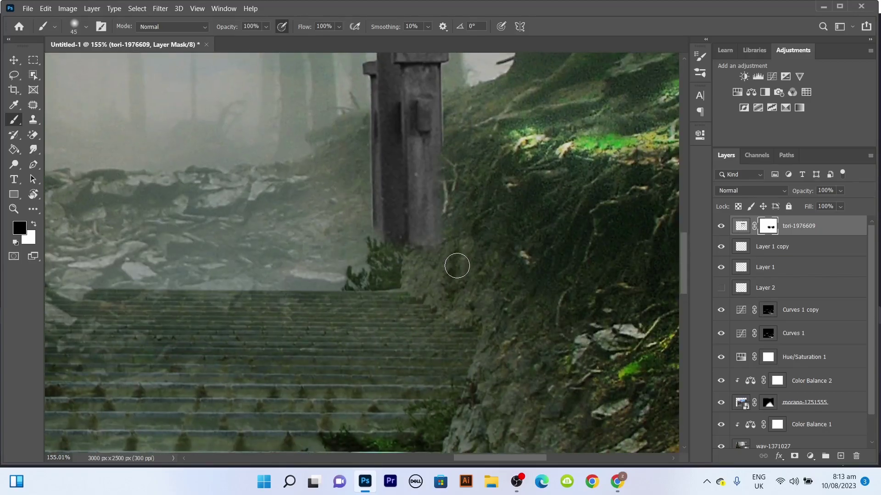
{"action": "scroll", "coordinate": [455, 261], "scroll_direction": "down", "scroll_amount": 10}
{"action": "scroll", "coordinate": [455, 262], "scroll_direction": "up", "scroll_amount": 3}
Nudge the torii gate slightly right and down over the top of the staircase.
{"action": "key", "text": "v"}
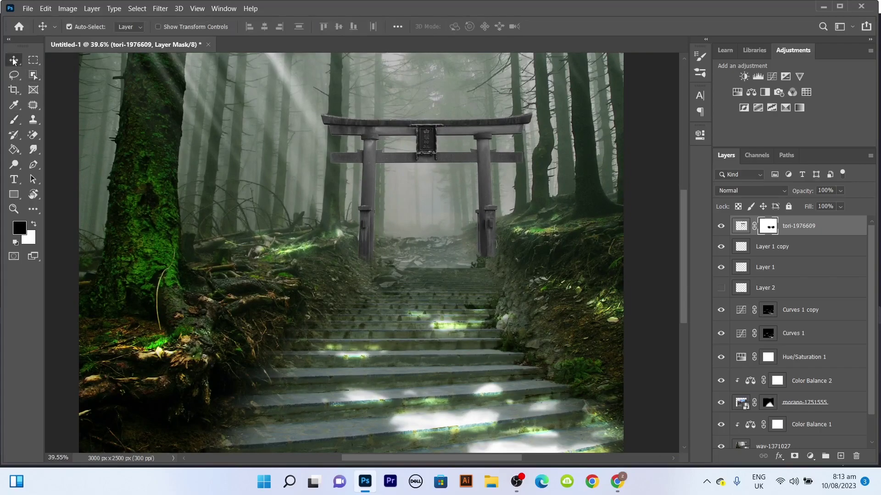
{"action": "left_click_drag", "start_coordinate": [457, 130], "coordinate": [466, 142]}
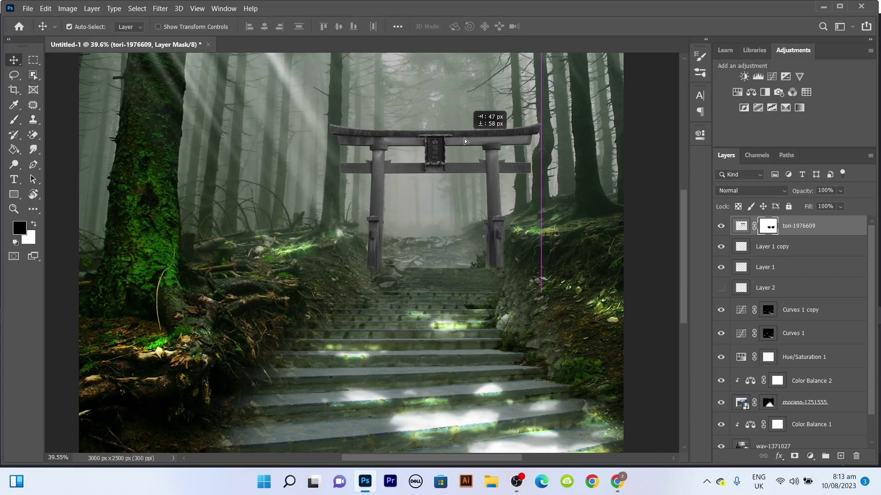
{"action": "scroll", "coordinate": [363, 191], "scroll_direction": "down", "scroll_amount": 2}
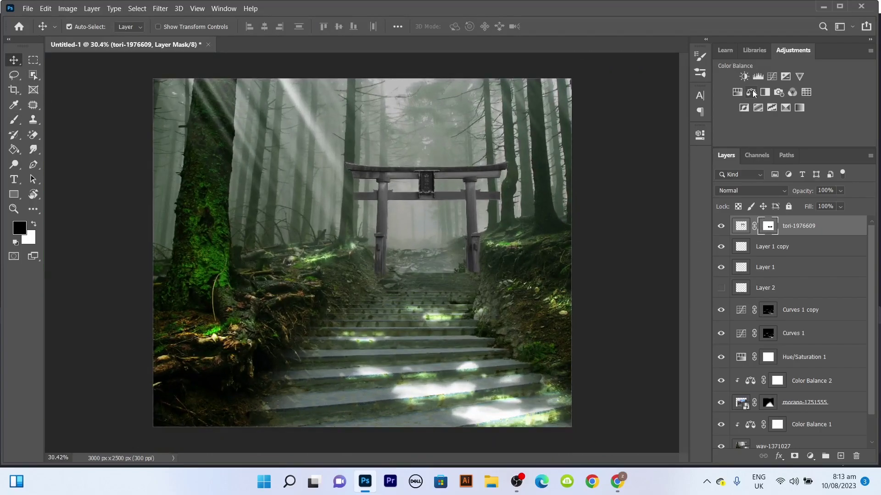
Tint the torii with clipped Color Balance (Green +24) and darken it with Levels (output white 183).
{"action": "left_click", "coordinate": [751, 92]}
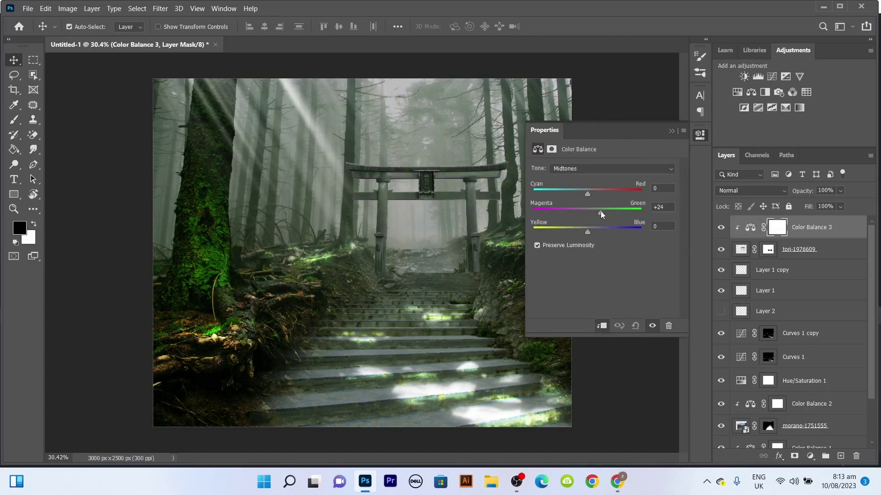
{"action": "left_click", "coordinate": [671, 131]}
{"action": "left_click", "coordinate": [758, 76]}
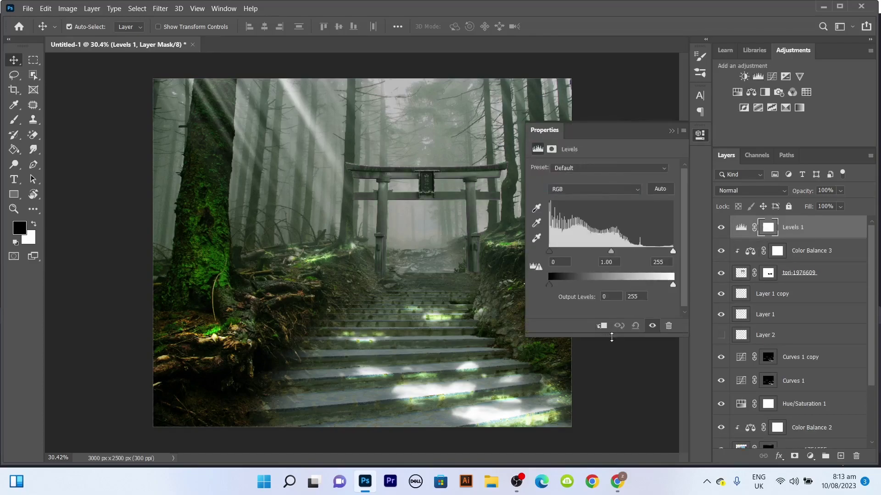
{"action": "left_click_drag", "start_coordinate": [661, 289], "coordinate": [641, 295]}
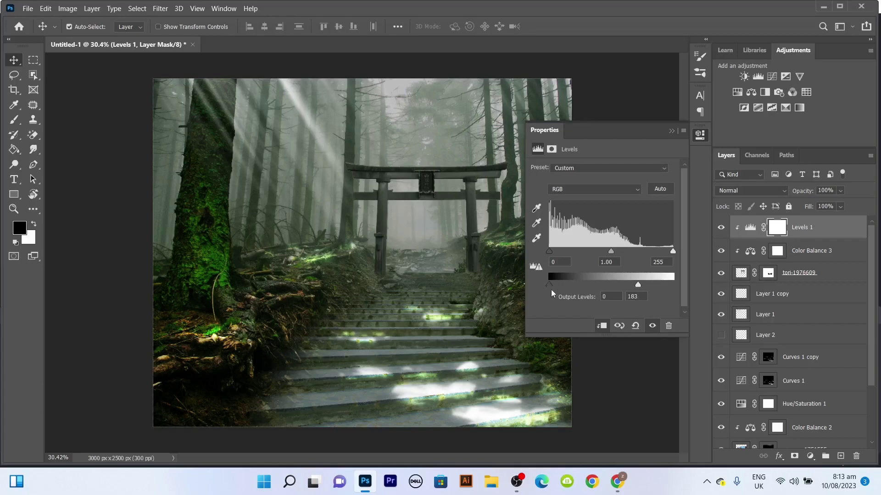
{"action": "left_click_drag", "start_coordinate": [557, 287], "coordinate": [561, 287]}
{"action": "left_click_drag", "start_coordinate": [610, 251], "coordinate": [624, 251]}
{"action": "left_click_drag", "start_coordinate": [560, 284], "coordinate": [564, 284]}
{"action": "left_click_drag", "start_coordinate": [619, 251], "coordinate": [625, 251]}
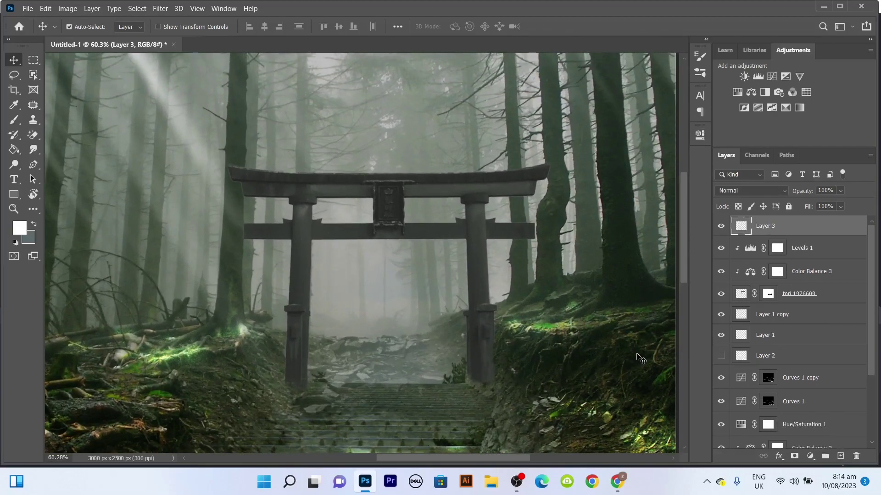
Delete the empty layer and merge the torii with Color Balance 3 and Levels 1, then hide it.
{"action": "key", "text": "Delete"}
{"action": "left_click", "coordinate": [805, 271], "text": "shift"}
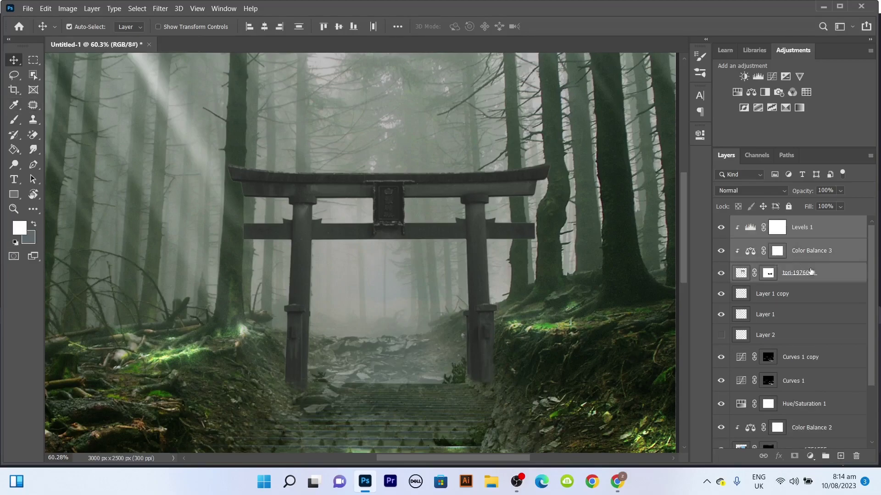
{"action": "key", "text": "ctrl+e"}
{"action": "left_click", "coordinate": [721, 226]}
On a new layer, paint white snow on the torii beam with a large cloud brush, clipped to the gate.
{"action": "left_click", "coordinate": [841, 456]}
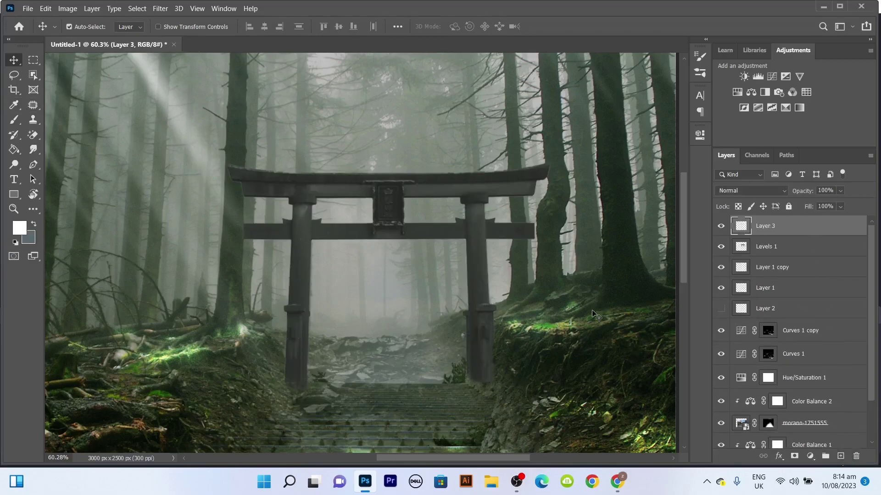
{"action": "key", "text": "b"}
{"action": "scroll", "coordinate": [338, 163], "scroll_direction": "up", "scroll_amount": 4}
{"action": "left_click", "coordinate": [86, 26]}
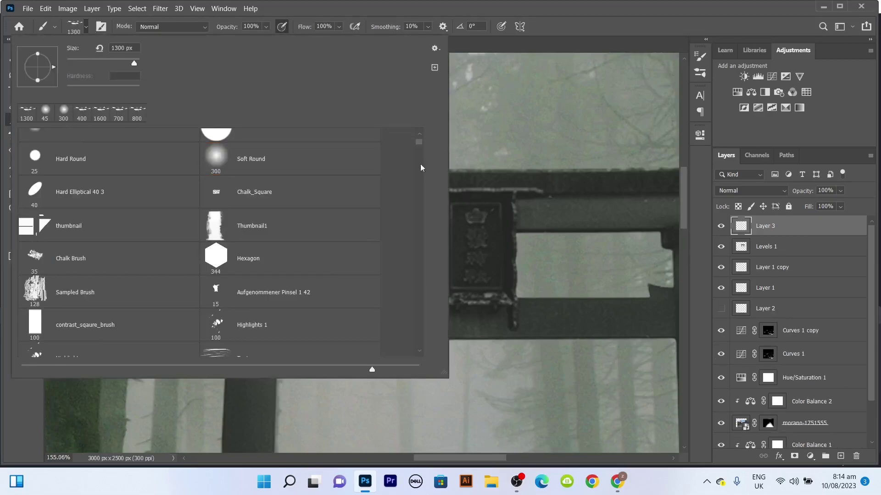
{"action": "double_click", "coordinate": [398, 183]}
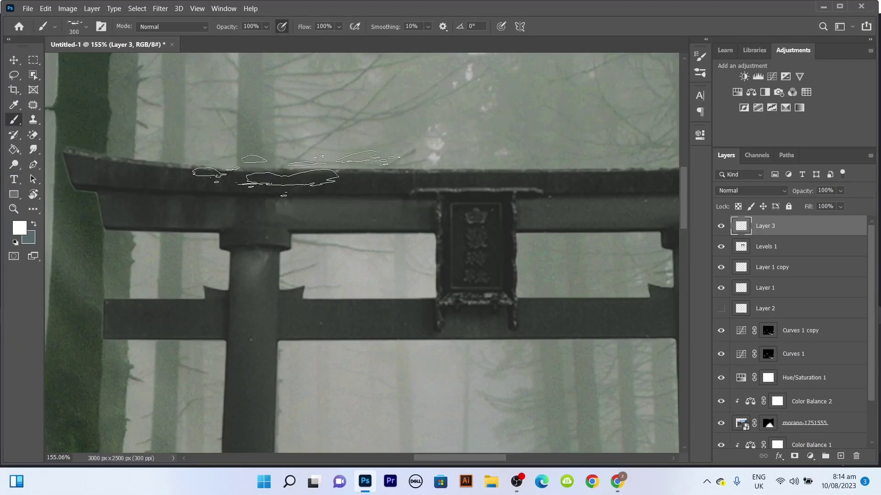
{"action": "key", "text": "bracketright"}
{"action": "key", "text": "bracketright"}
{"action": "left_click_drag", "start_coordinate": [275, 171], "coordinate": [303, 168]}
{"action": "right_click", "coordinate": [802, 232]}
{"action": "left_click", "coordinate": [685, 208]}
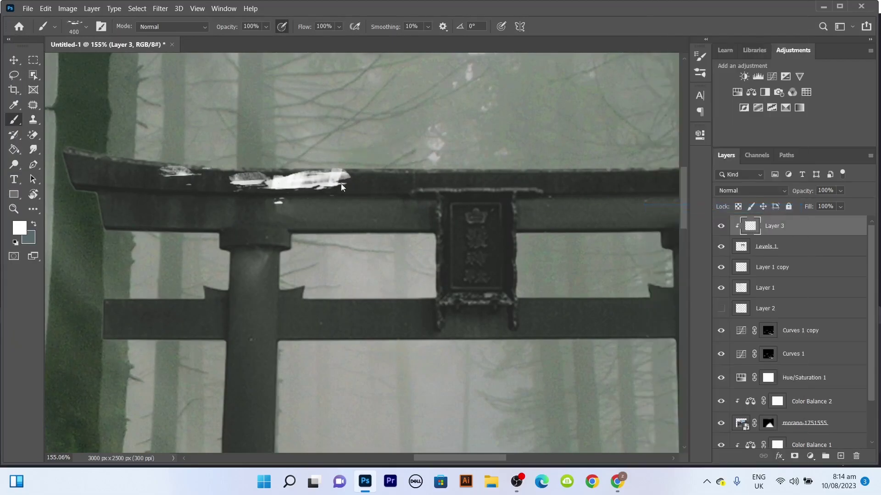
Paint finer white snow along the torii roof edge with a smaller brush, then hide the snow layer.
{"action": "scroll", "coordinate": [497, 225], "scroll_direction": "down", "scroll_amount": 5}
{"action": "scroll", "coordinate": [498, 224], "scroll_direction": "up", "scroll_amount": 2}
{"action": "scroll", "coordinate": [498, 225], "scroll_direction": "up", "scroll_amount": 2}
{"action": "scroll", "coordinate": [497, 225], "scroll_direction": "up", "scroll_amount": 2}
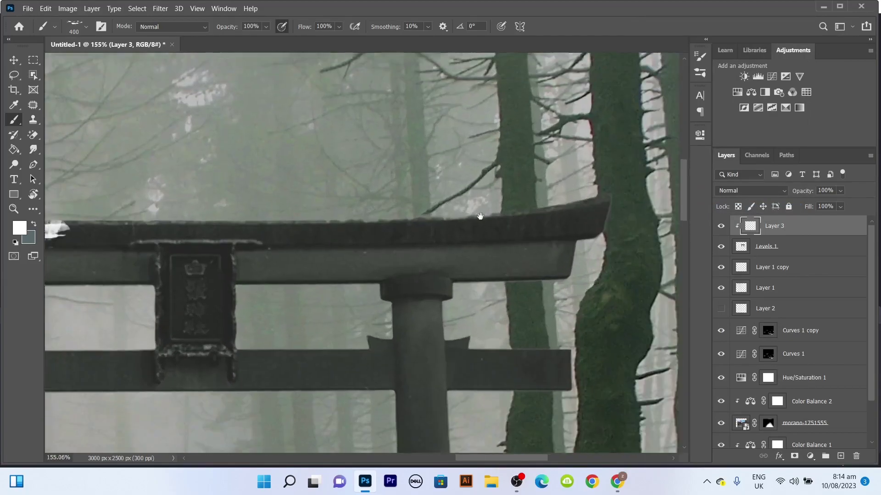
{"action": "scroll", "coordinate": [498, 225], "scroll_direction": "up", "scroll_amount": 2}
{"action": "key", "text": "bracketleft"}
{"action": "key", "text": "bracketleft"}
{"action": "key", "text": "bracketleft"}
{"action": "left_click", "coordinate": [420, 239]}
{"action": "left_click_drag", "start_coordinate": [420, 239], "coordinate": [608, 221]}
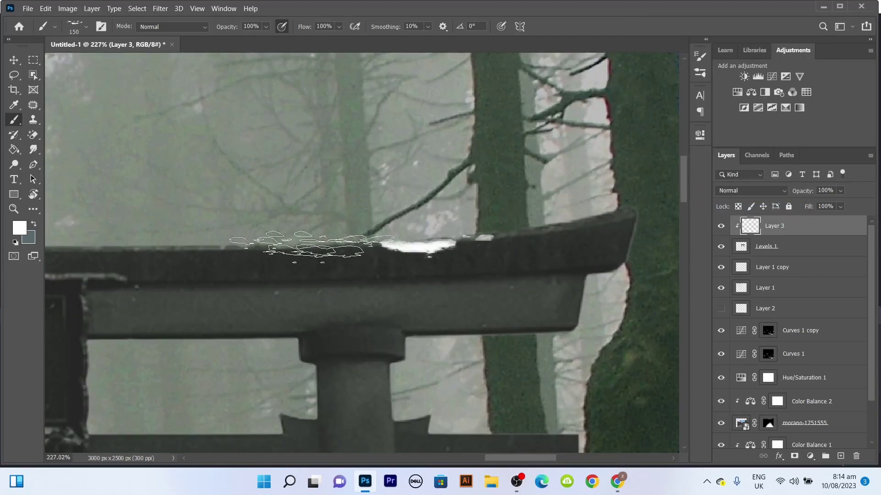
{"action": "mouse_move", "coordinate": [335, 297]}
{"action": "left_mouse_down"}
{"action": "mouse_move", "coordinate": [227, 187]}
{"action": "mouse_move", "coordinate": [464, 246]}
{"action": "left_mouse_up"}
{"action": "mouse_move", "coordinate": [496, 220]}
{"action": "left_mouse_down"}
{"action": "mouse_move", "coordinate": [230, 168]}
{"action": "mouse_move", "coordinate": [294, 237]}
{"action": "mouse_move", "coordinate": [286, 238]}
{"action": "mouse_move", "coordinate": [282, 198]}
{"action": "left_mouse_up"}
{"action": "scroll", "coordinate": [287, 237], "scroll_direction": "down", "scroll_amount": 2}
{"action": "scroll", "coordinate": [294, 220], "scroll_direction": "down", "scroll_amount": 3}
{"action": "scroll", "coordinate": [300, 209], "scroll_direction": "up", "scroll_amount": 3}
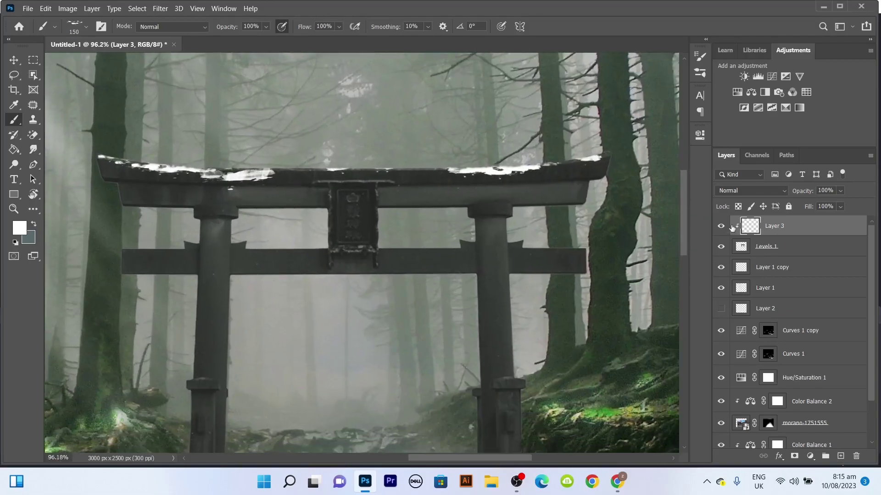
{"action": "left_click", "coordinate": [721, 226]}
Add a clipped, brightened Curves layer masked to the snow strokes, in Color Dodge mode.
{"action": "left_click", "coordinate": [751, 226], "text": "ctrl"}
{"action": "left_click", "coordinate": [789, 246]}
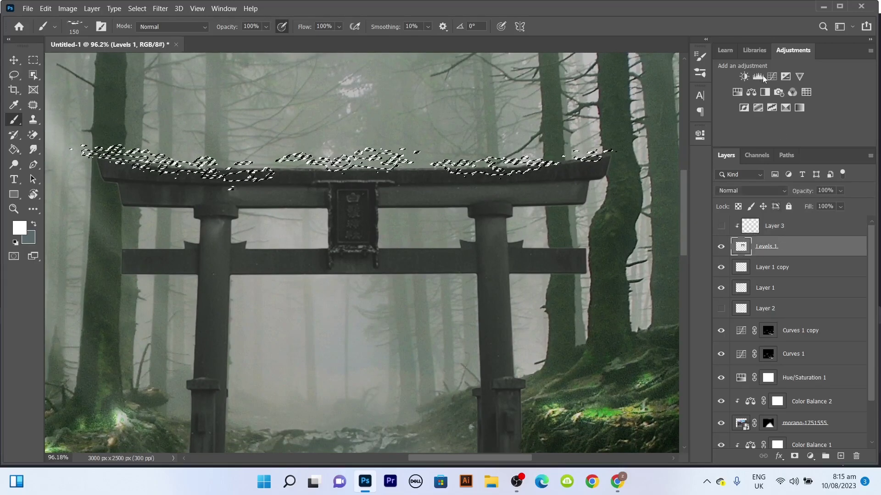
{"action": "left_click", "coordinate": [771, 76]}
{"action": "left_click_drag", "start_coordinate": [670, 199], "coordinate": [642, 199]}
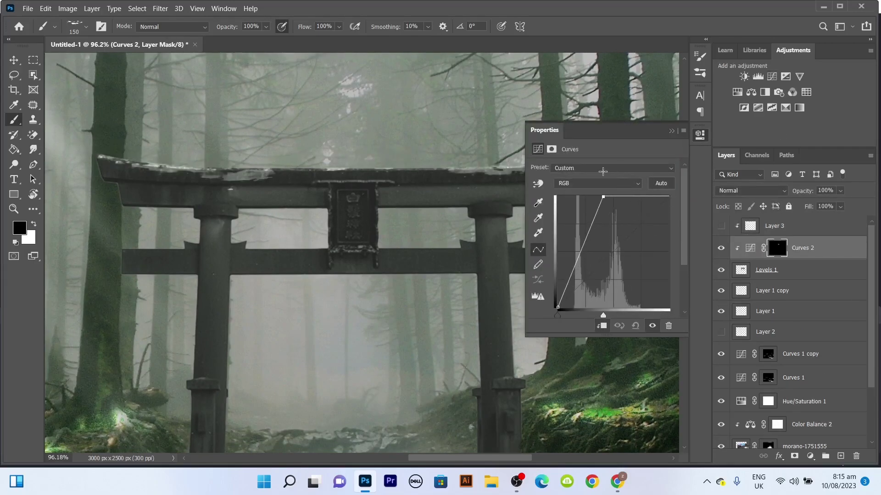
{"action": "left_click", "coordinate": [670, 130]}
{"action": "left_click", "coordinate": [735, 192]}
{"action": "left_click", "coordinate": [743, 291]}
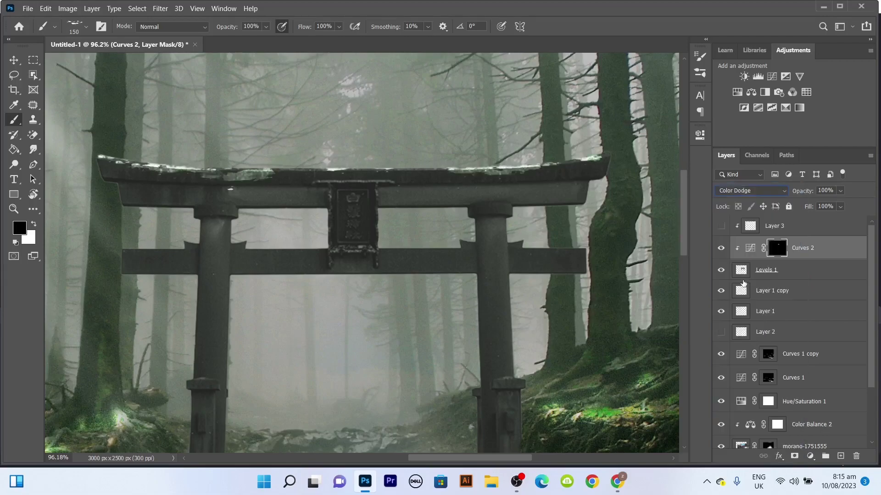
Feather the Curves mask to 6.5 px, then duplicate the highlight and clip the copy.
{"action": "left_click", "coordinate": [749, 249]}
{"action": "left_click", "coordinate": [694, 138]}
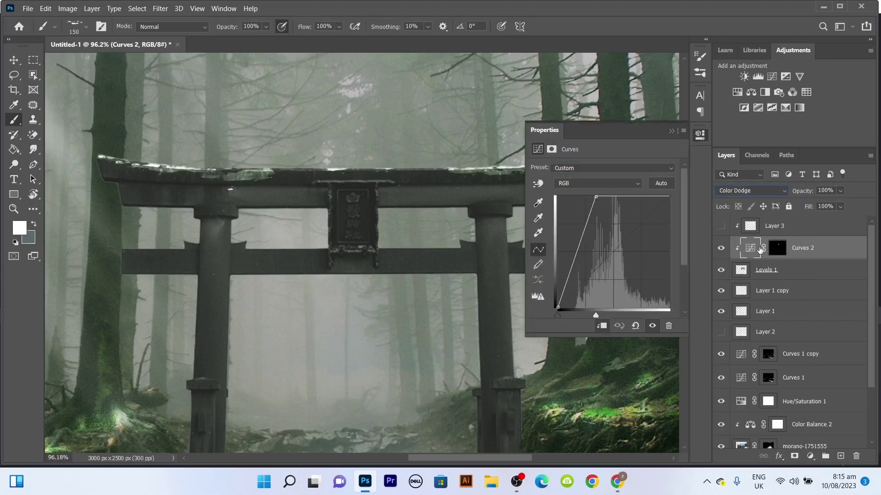
{"action": "left_click", "coordinate": [777, 249]}
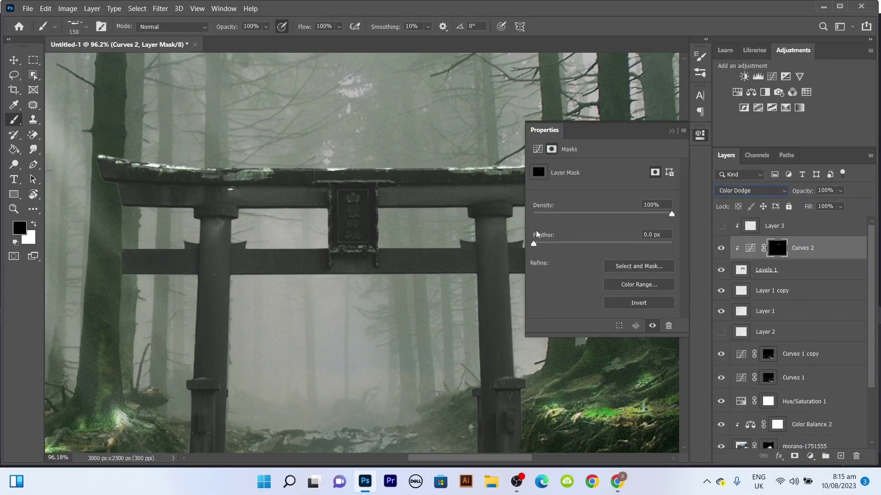
{"action": "left_click_drag", "start_coordinate": [539, 246], "coordinate": [568, 248]}
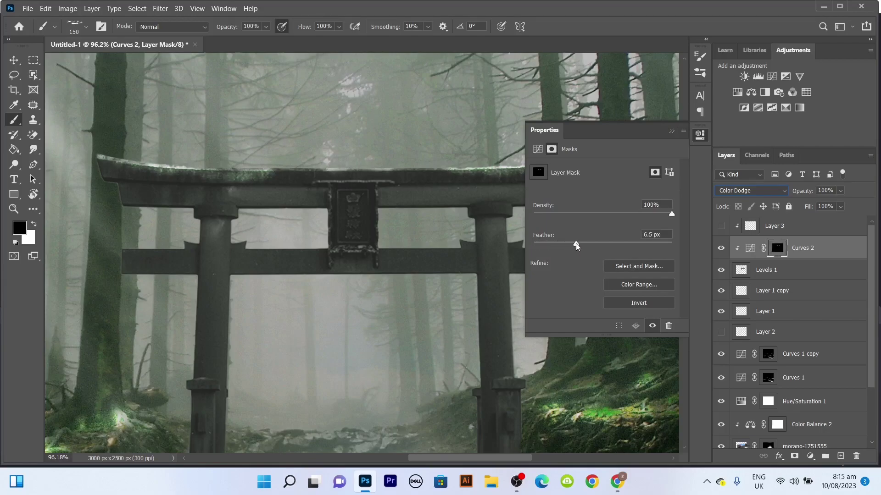
{"action": "left_click", "coordinate": [669, 132]}
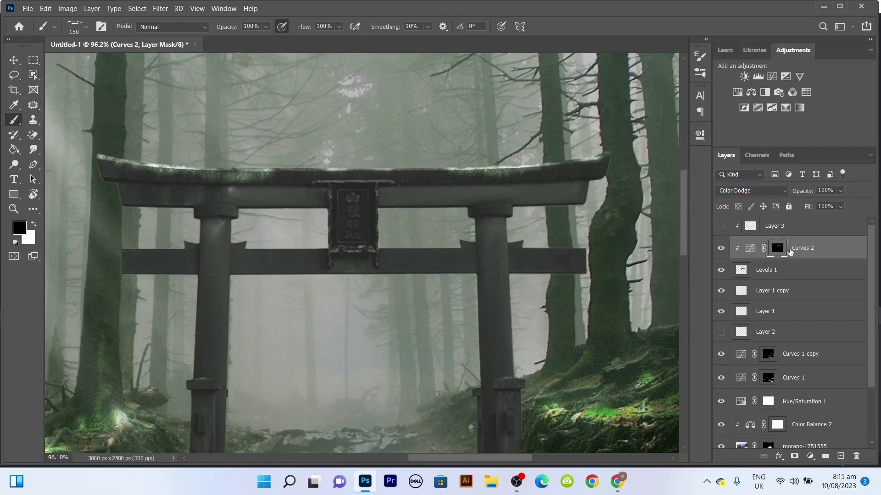
{"action": "key", "text": "ctrl+j"}
{"action": "right_click", "coordinate": [786, 249]}
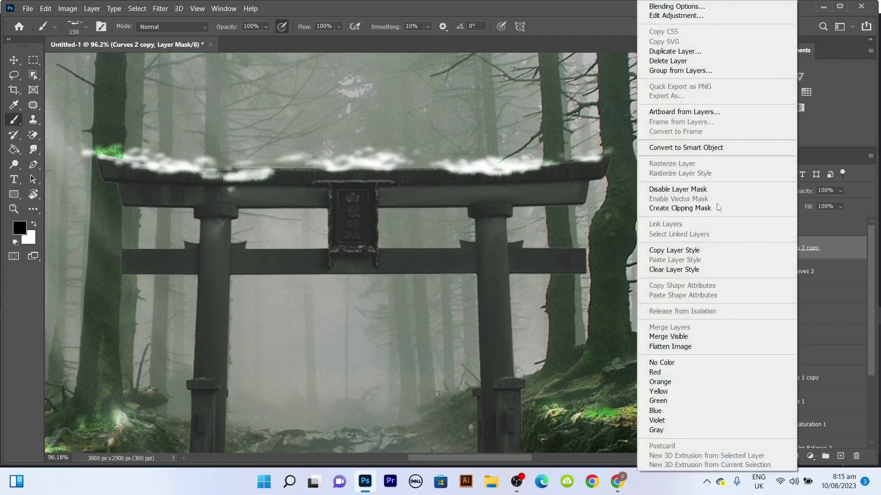
{"action": "left_click", "coordinate": [660, 207]}
Set the Curves 2 copy layer's blend mode to Screen.
{"action": "left_click", "coordinate": [750, 247]}
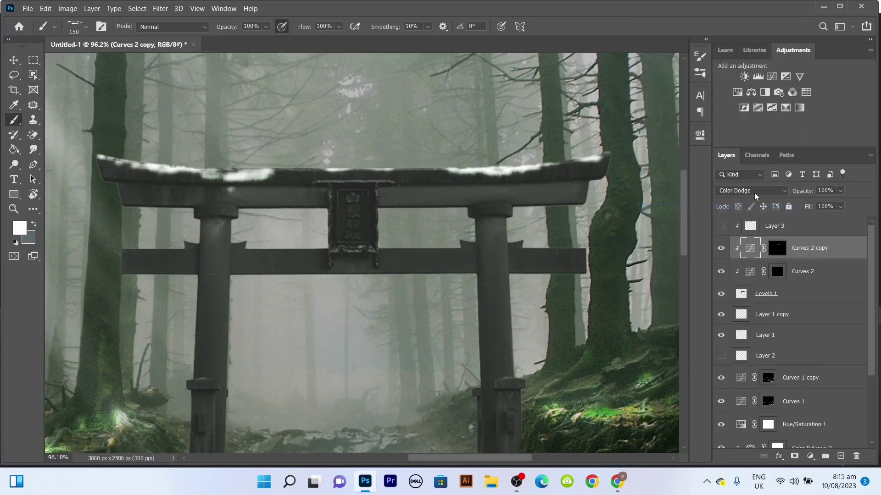
{"action": "left_click", "coordinate": [752, 190]}
{"action": "left_click", "coordinate": [748, 264]}
Feather the Curves 2 copy mask to about 9.7 px.
{"action": "left_click", "coordinate": [779, 250]}
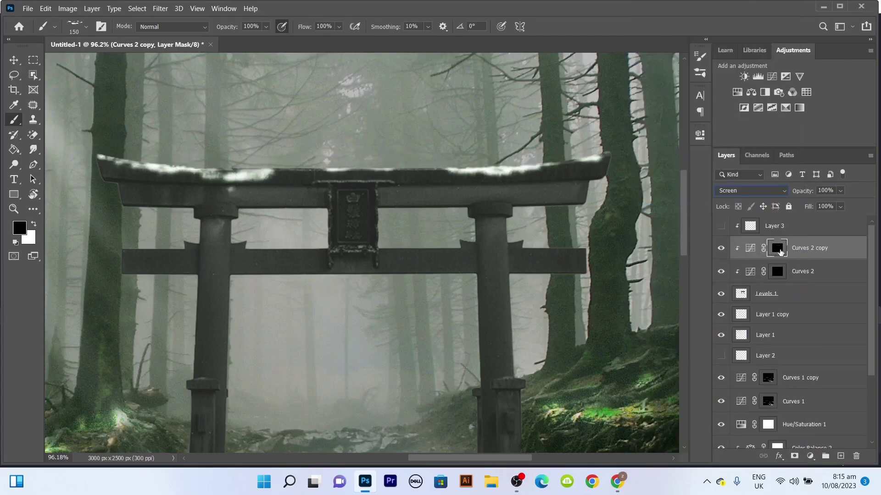
{"action": "left_click", "coordinate": [701, 139]}
{"action": "left_click_drag", "start_coordinate": [568, 246], "coordinate": [602, 246]}
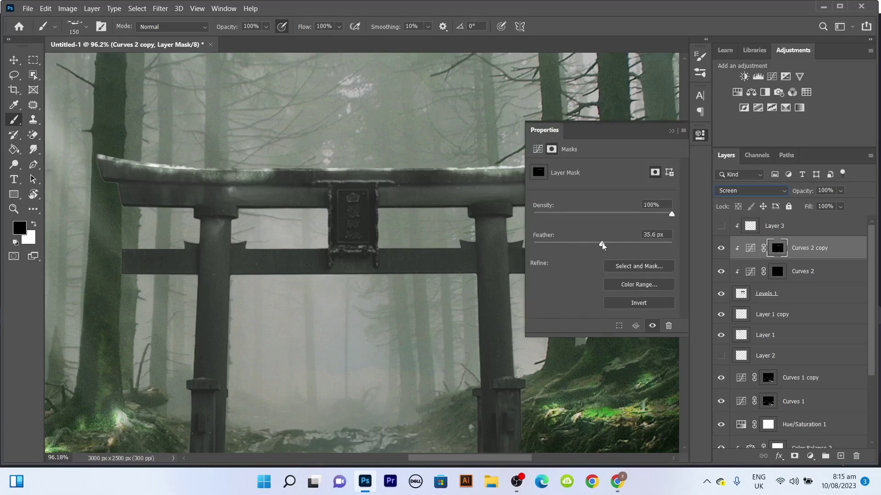
{"action": "left_click_drag", "start_coordinate": [598, 248], "coordinate": [589, 246]}
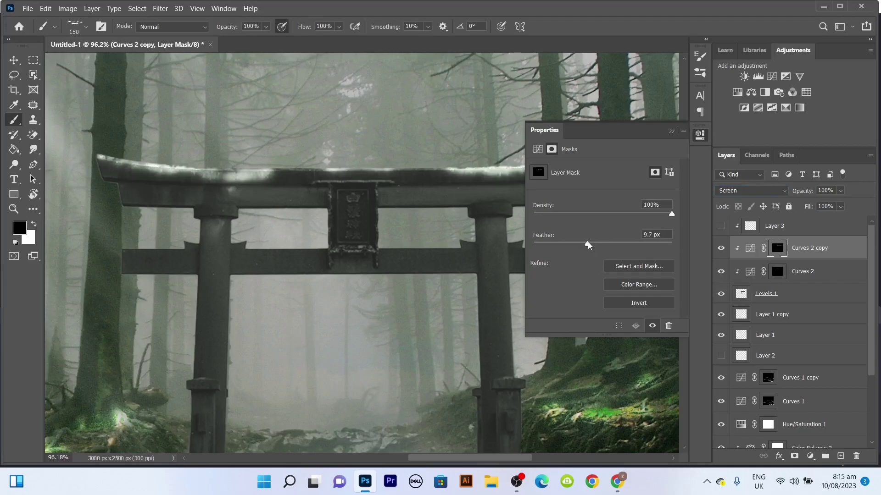
{"action": "left_click", "coordinate": [699, 135]}
{"action": "scroll", "coordinate": [268, 308], "scroll_direction": "down", "scroll_amount": 3}
{"action": "scroll", "coordinate": [268, 308], "scroll_direction": "down", "scroll_amount": 2}
{"action": "scroll", "coordinate": [268, 309], "scroll_direction": "up", "scroll_amount": 4}
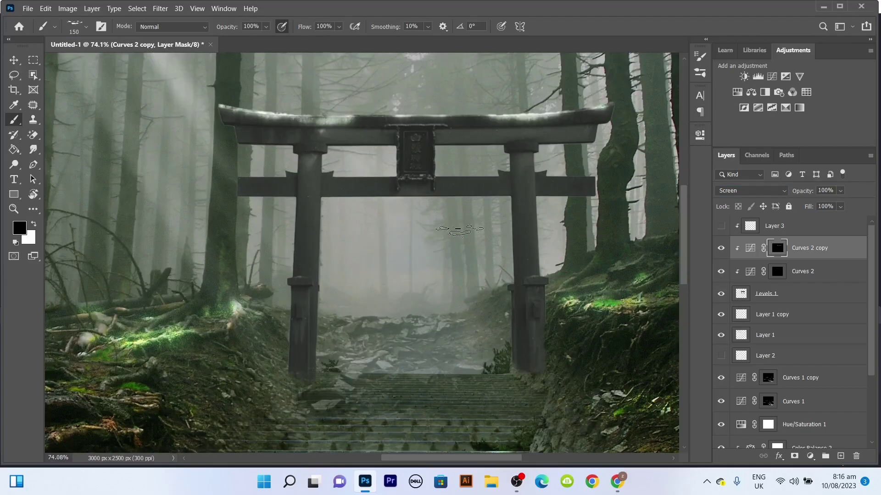
{"action": "scroll", "coordinate": [268, 308], "scroll_direction": "up", "scroll_amount": 5}
Select Layer 3 and briefly show it to check the snow strokes.
{"action": "key", "text": "alt+bracketright"}
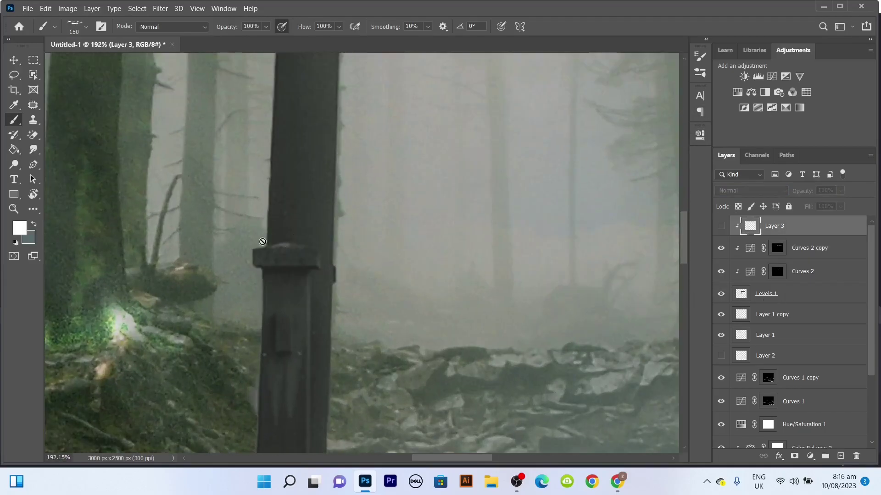
{"action": "left_click", "coordinate": [720, 226]}
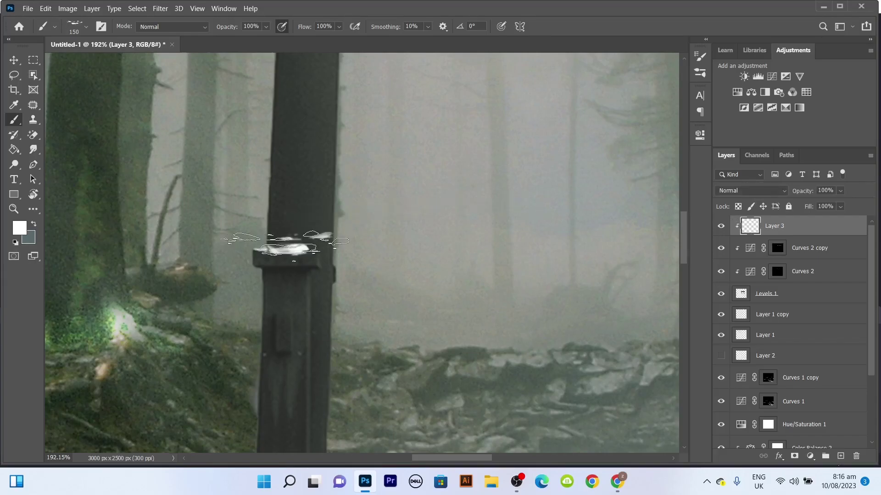
{"action": "left_click", "coordinate": [722, 229]}
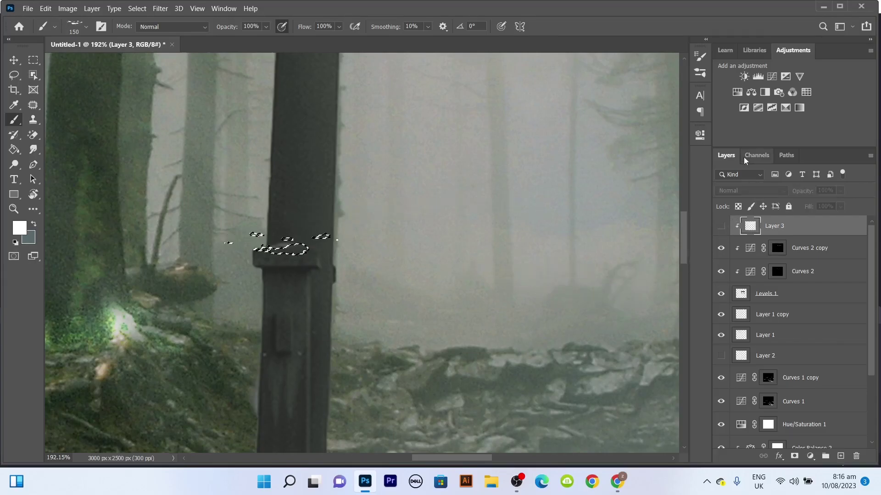
Add Curves 3 clipped to Layer 3 with the white point pulled far left, in Color Dodge mode.
{"action": "left_click", "coordinate": [770, 76]}
{"action": "left_click", "coordinate": [602, 325]}
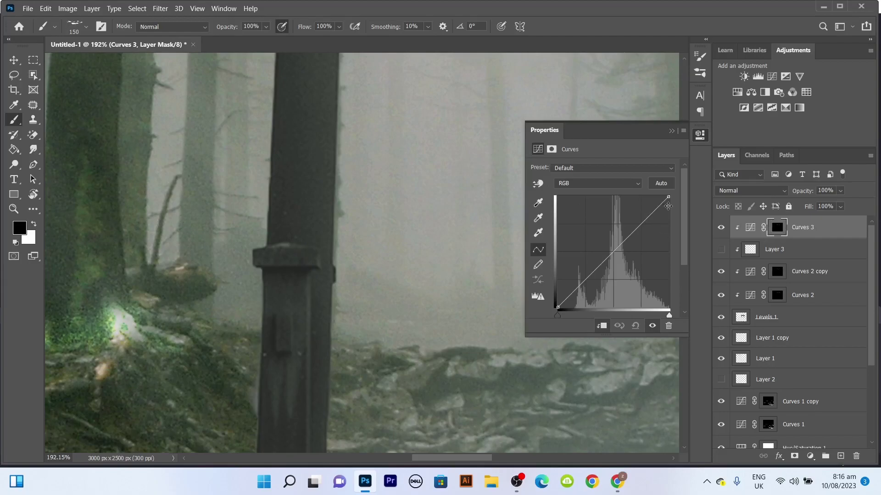
{"action": "left_click_drag", "start_coordinate": [668, 197], "coordinate": [605, 197]}
{"action": "left_click", "coordinate": [750, 190]}
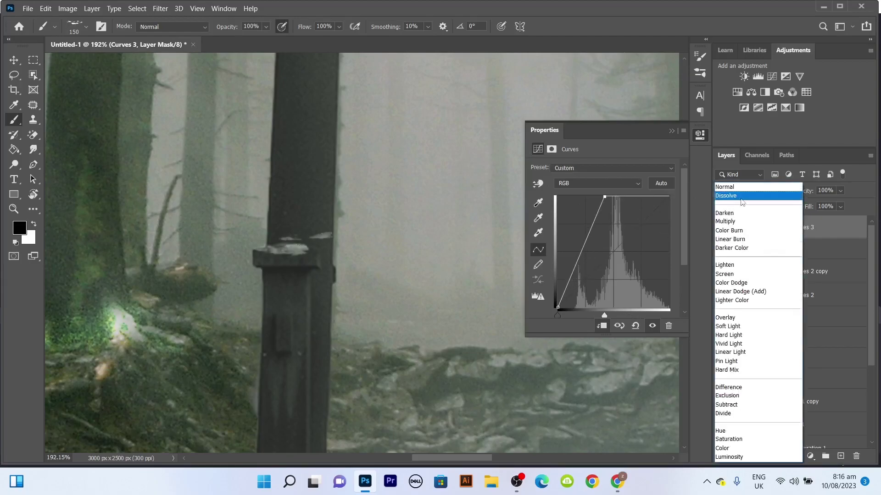
{"action": "left_click", "coordinate": [743, 282]}
{"action": "left_click", "coordinate": [777, 228]}
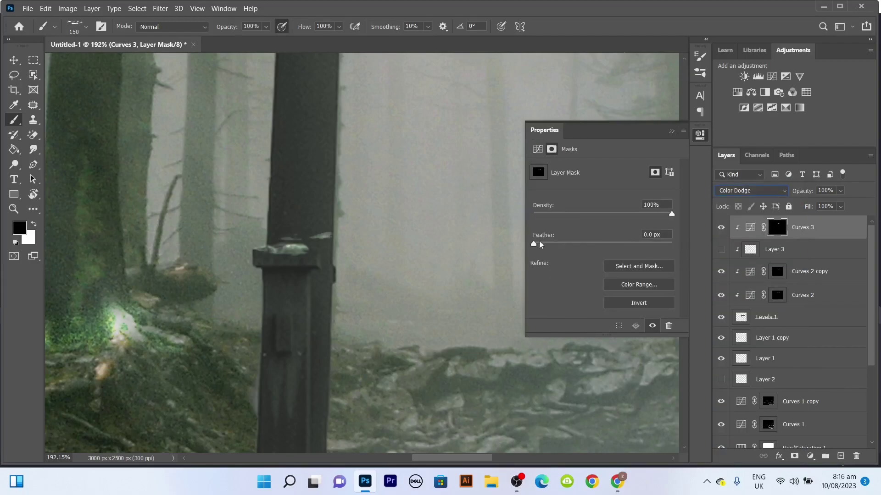
{"action": "left_click", "coordinate": [671, 131]}
{"action": "key", "text": "ctrl+0"}
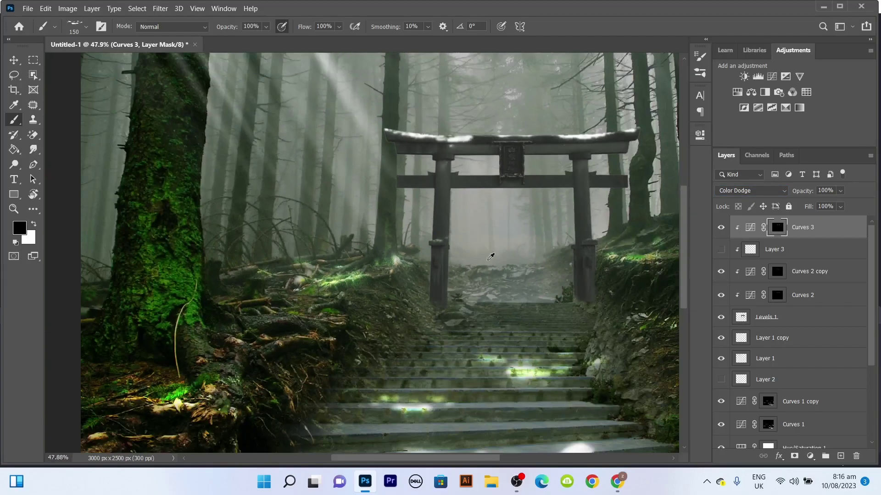
{"action": "scroll", "coordinate": [466, 248], "scroll_direction": "up", "scroll_amount": 5}
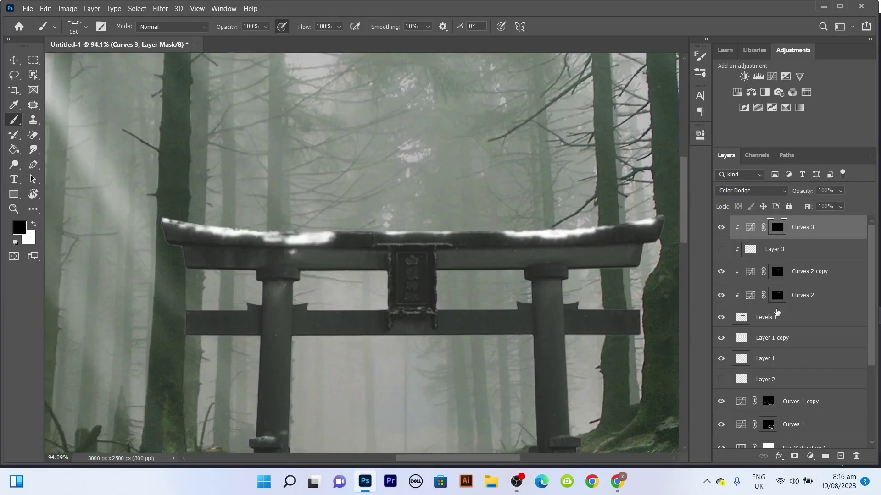
Try adding a mask to Layer 3 with default colours, then undo it.
{"action": "left_click", "coordinate": [780, 252]}
{"action": "left_click", "coordinate": [794, 456]}
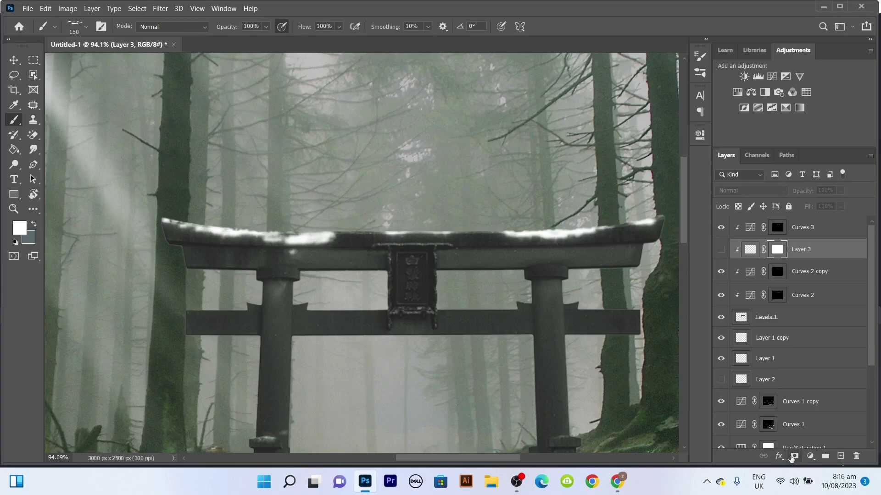
{"action": "key", "text": "d"}
{"action": "key", "text": "x"}
{"action": "key", "text": "ctrl+z"}
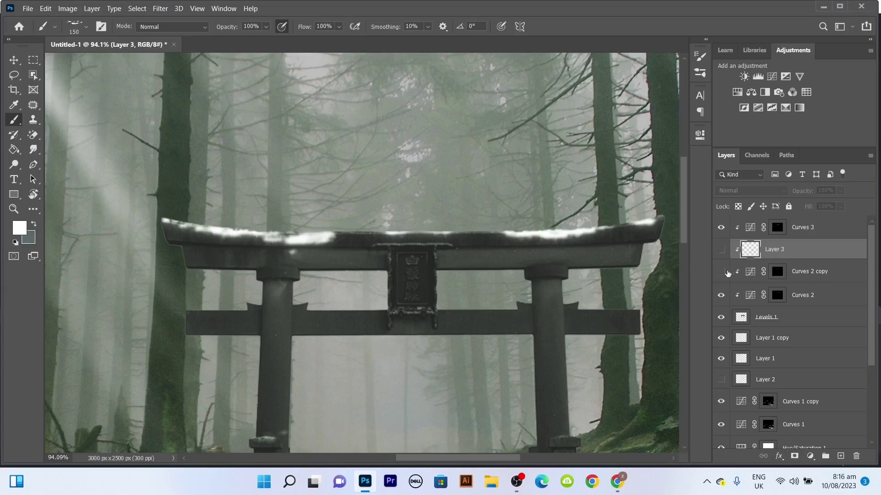
Show the Curves 2 copy and paint its mask white along the torii's top beam.
{"action": "left_click", "coordinate": [722, 272]}
{"action": "left_click", "coordinate": [777, 271]}
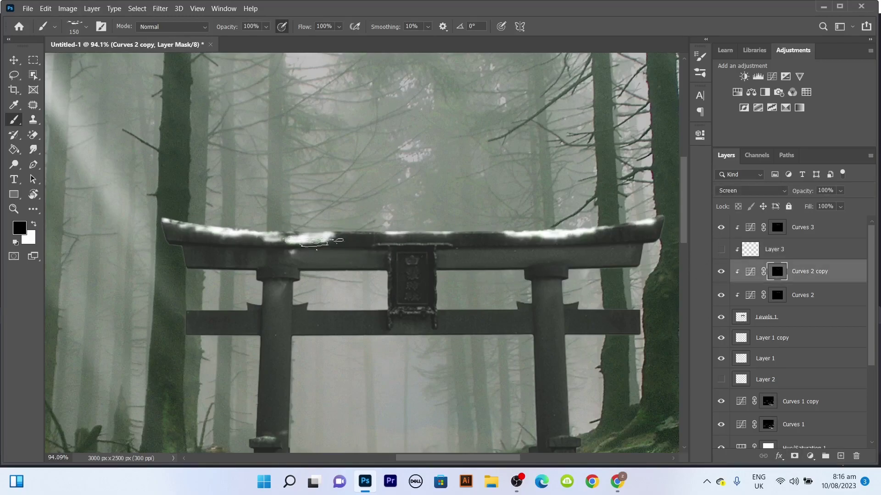
{"action": "left_click_drag", "start_coordinate": [314, 240], "coordinate": [603, 235]}
{"action": "left_click_drag", "start_coordinate": [201, 237], "coordinate": [330, 238]}
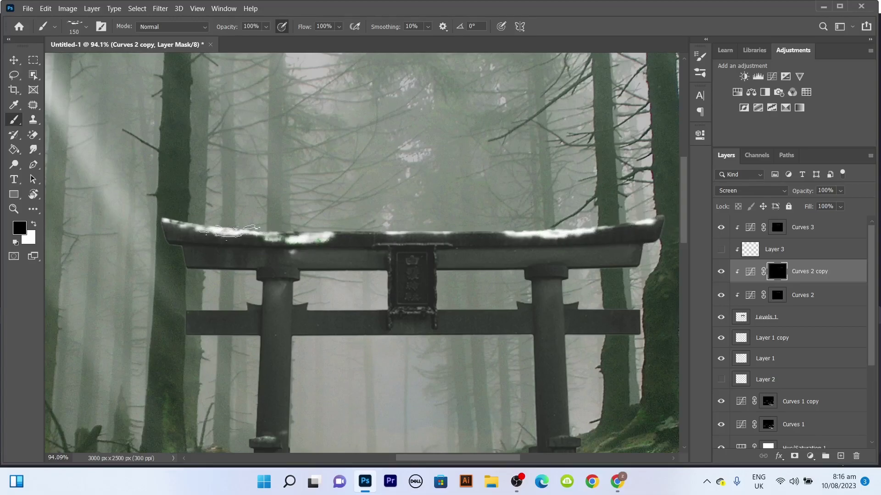
{"action": "key", "text": "x"}
{"action": "left_click_drag", "start_coordinate": [196, 238], "coordinate": [298, 237]}
{"action": "scroll", "coordinate": [316, 236], "scroll_direction": "down", "scroll_amount": 5}
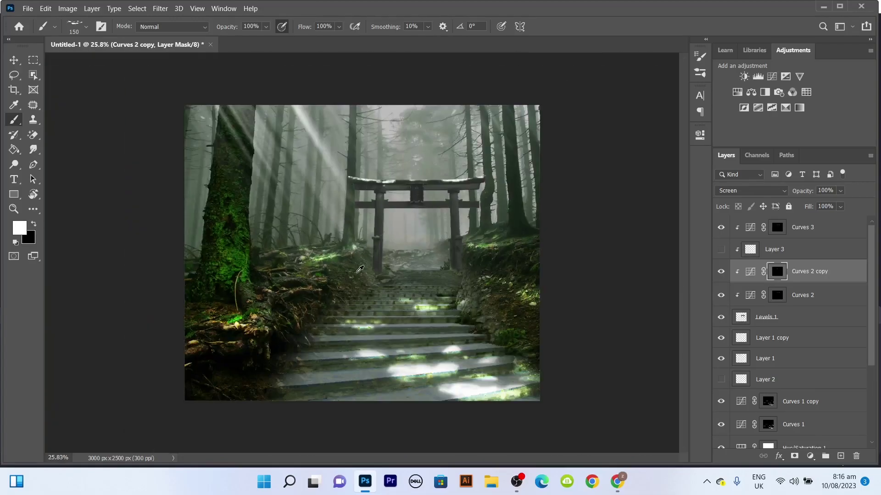
{"action": "scroll", "coordinate": [521, 177], "scroll_direction": "down", "scroll_amount": 2}
{"action": "scroll", "coordinate": [521, 177], "scroll_direction": "up", "scroll_amount": 4}
Set the Curves 2 layer's Fill to 0%.
{"action": "left_click", "coordinate": [777, 295], "text": "shift"}
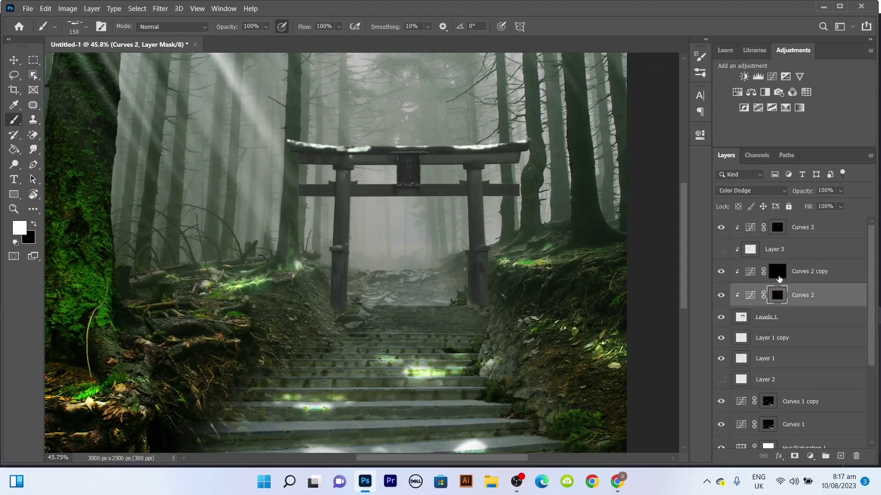
{"action": "left_click", "coordinate": [807, 295]}
{"action": "left_click", "coordinate": [840, 207]}
{"action": "left_click_drag", "start_coordinate": [824, 220], "coordinate": [798, 232]}
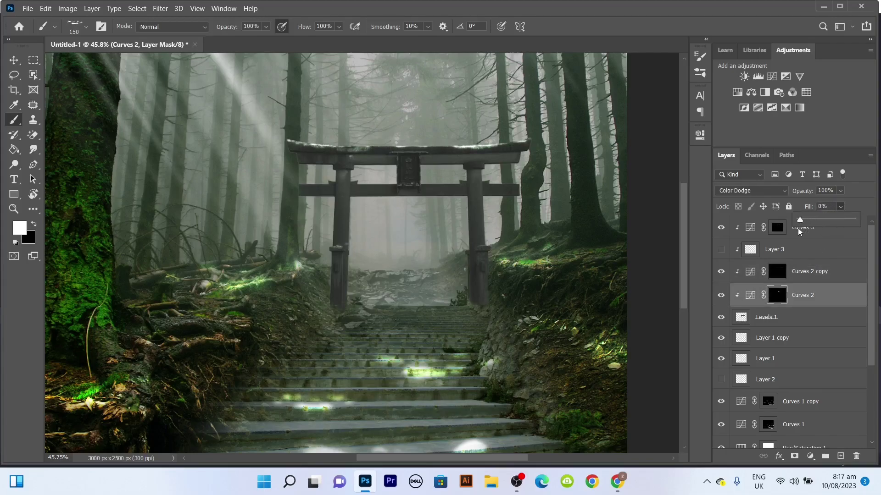
{"action": "left_click", "coordinate": [14, 60]}
{"action": "scroll", "coordinate": [435, 232], "scroll_direction": "down", "scroll_amount": 2}
{"action": "scroll", "coordinate": [410, 240], "scroll_direction": "up", "scroll_amount": 2}
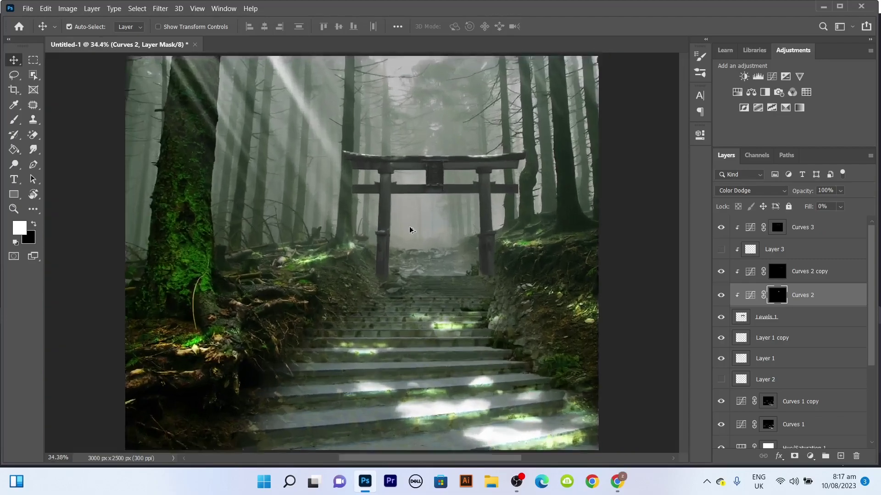
{"action": "scroll", "coordinate": [410, 240], "scroll_direction": "up", "scroll_amount": 2}
{"action": "left_click", "coordinate": [764, 319]}
Try a clipped Levels adjustment above Curves 3, then delete it.
{"action": "left_click", "coordinate": [729, 227]}
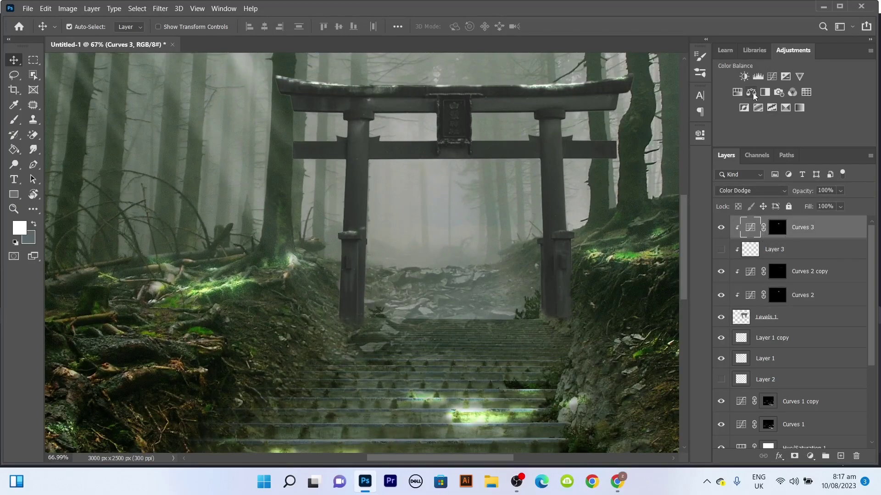
{"action": "left_click", "coordinate": [757, 76]}
{"action": "left_click", "coordinate": [603, 326]}
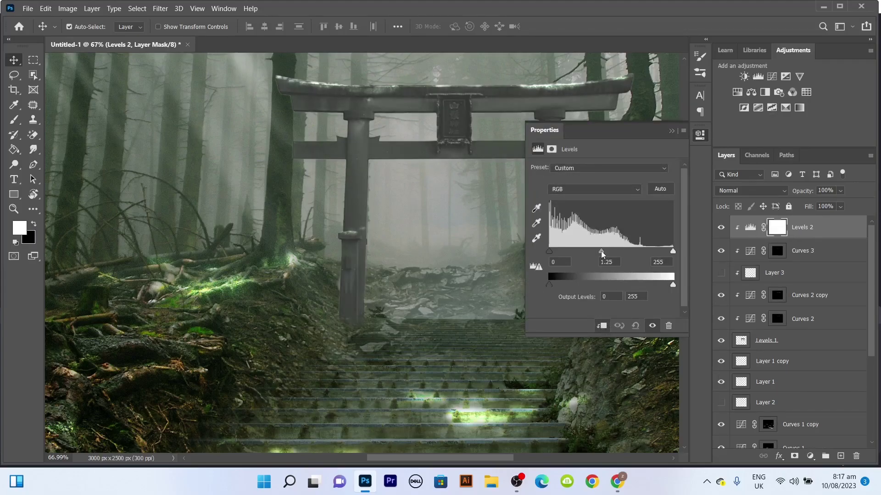
{"action": "left_click_drag", "start_coordinate": [611, 252], "coordinate": [606, 252]}
{"action": "left_click", "coordinate": [700, 134]}
{"action": "key", "text": "Delete"}
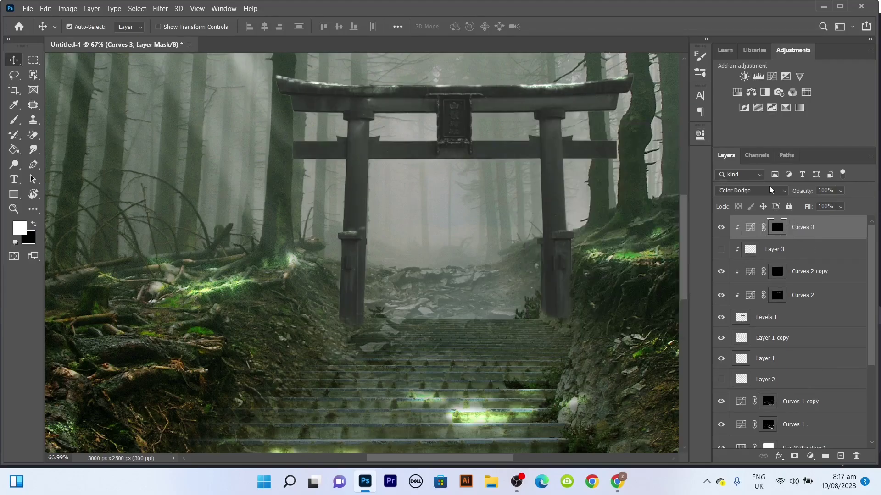
Add a raised Exposure layer, split its Underlying Layer Blend If slider, and invert its mask.
{"action": "left_click", "coordinate": [785, 77]}
{"action": "left_click_drag", "start_coordinate": [602, 196], "coordinate": [625, 197]}
{"action": "left_click", "coordinate": [675, 132]}
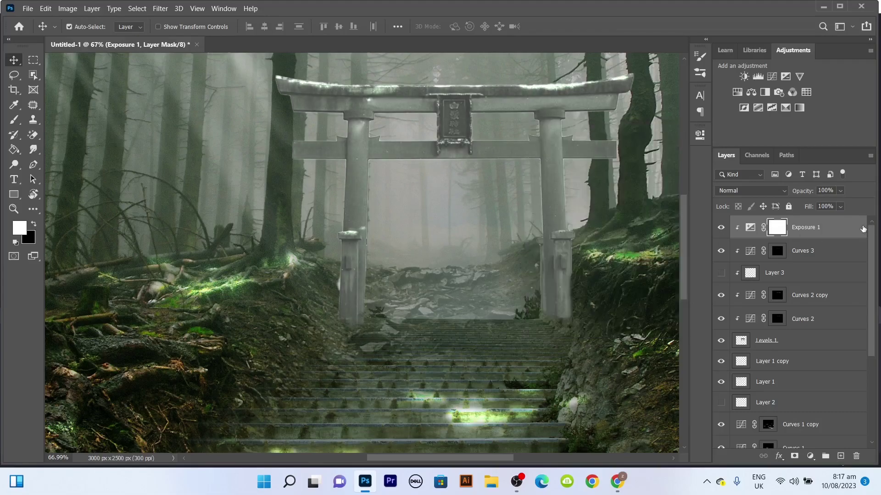
{"action": "double_click", "coordinate": [862, 229]}
{"action": "left_click_drag", "start_coordinate": [593, 320], "coordinate": [636, 320]}
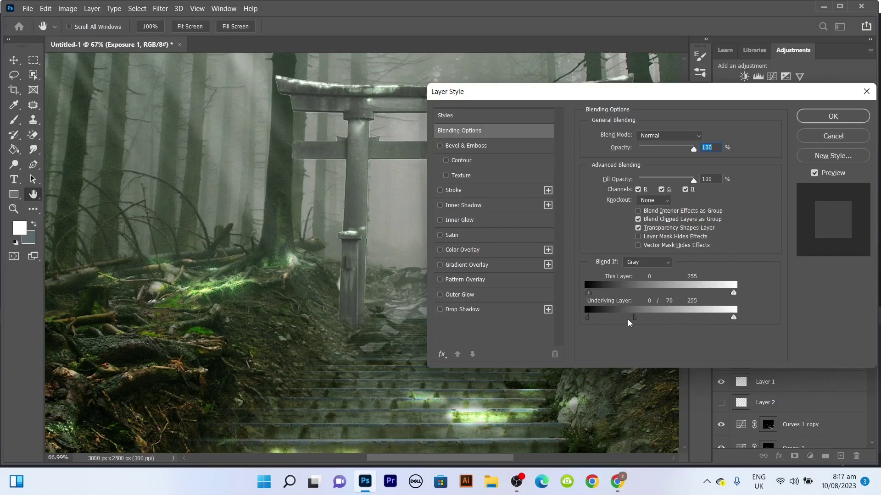
{"action": "left_click", "coordinate": [832, 116]}
{"action": "left_click", "coordinate": [777, 227]}
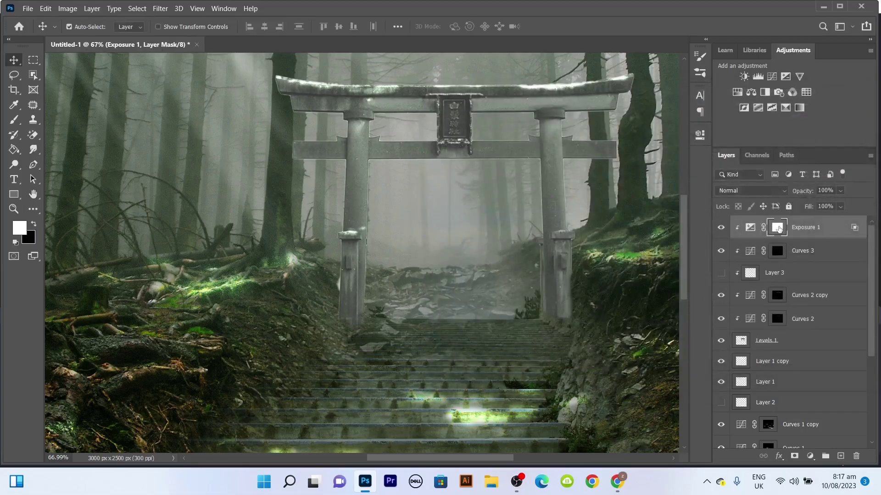
{"action": "key", "text": "ctrl+i"}
Choose the 45 px soft round brush and bring the torii's right end into view.
{"action": "scroll", "coordinate": [297, 134], "scroll_direction": "up", "scroll_amount": 5}
{"action": "key", "text": "b"}
{"action": "left_click", "coordinate": [87, 29]}
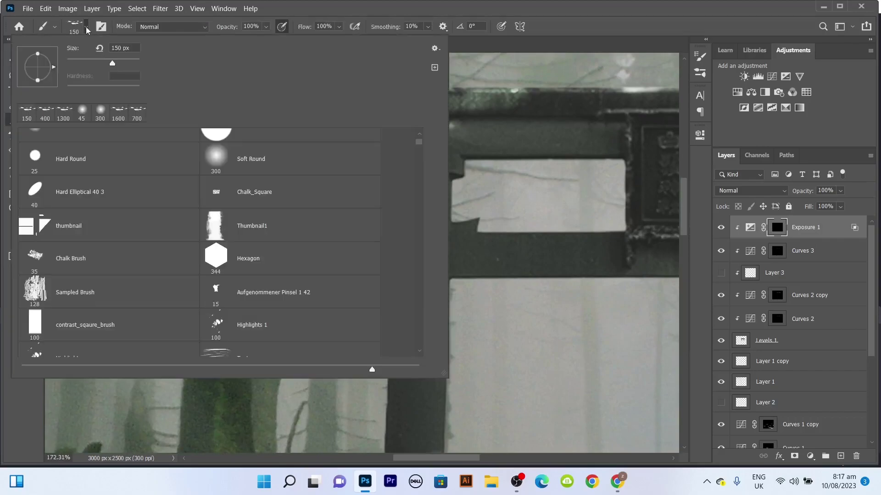
{"action": "left_click", "coordinate": [83, 111]}
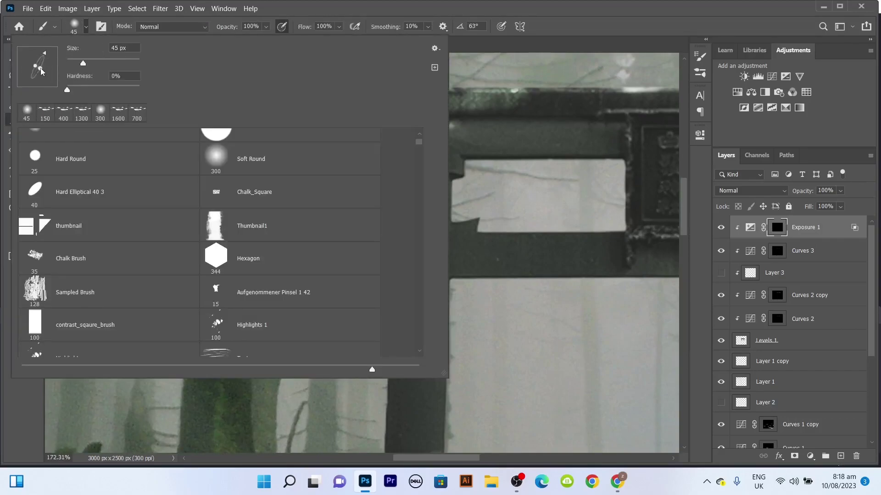
{"action": "key", "text": "Escape"}
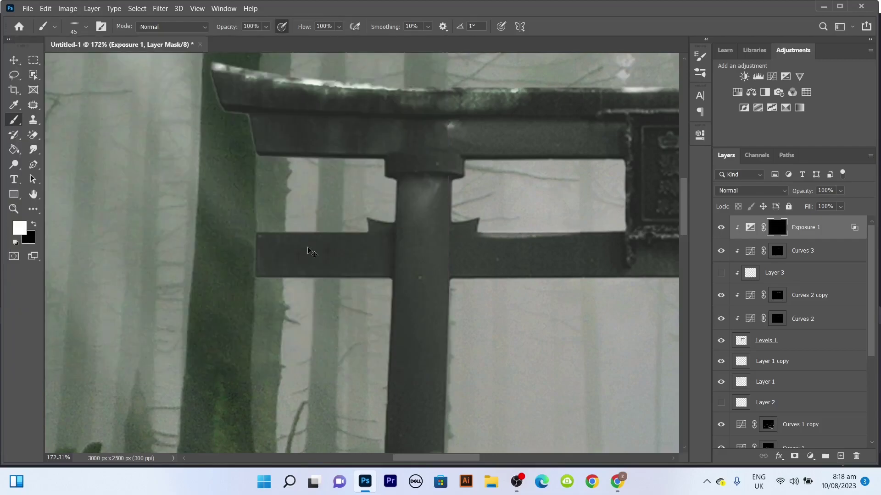
{"action": "left_click_drag", "start_coordinate": [388, 181], "coordinate": [330, 246]}
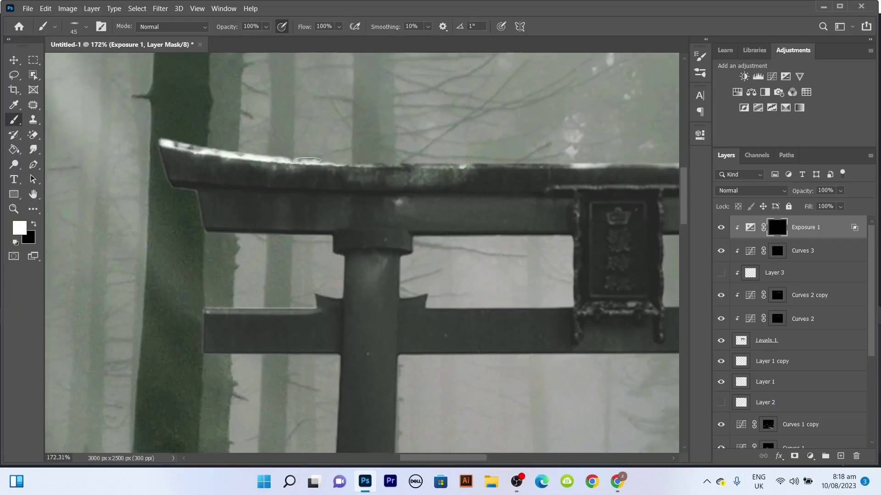
{"action": "left_click_drag", "start_coordinate": [486, 169], "coordinate": [223, 206]}
{"action": "left_click_drag", "start_coordinate": [448, 188], "coordinate": [183, 225]}
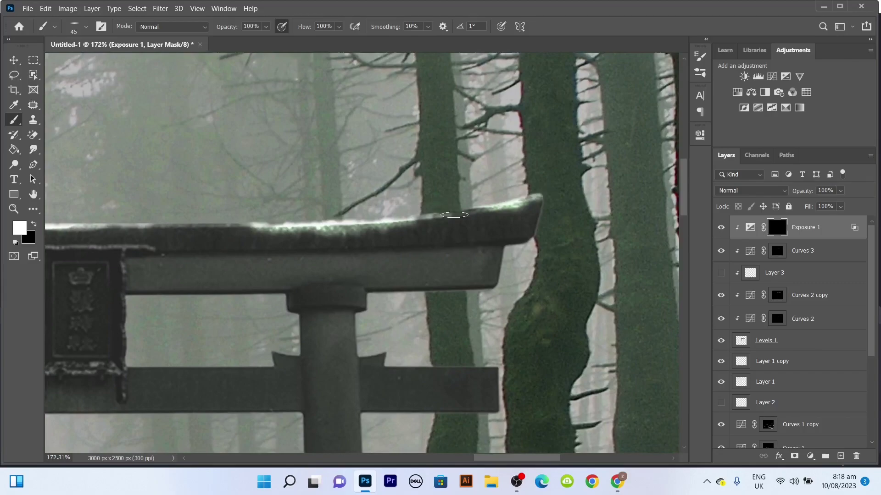
Paint the Exposure mask to brighten the torii's lower beam top edge, then zoom out.
{"action": "left_click_drag", "start_coordinate": [392, 368], "coordinate": [575, 302]}
{"action": "left_click_drag", "start_coordinate": [479, 301], "coordinate": [298, 301]}
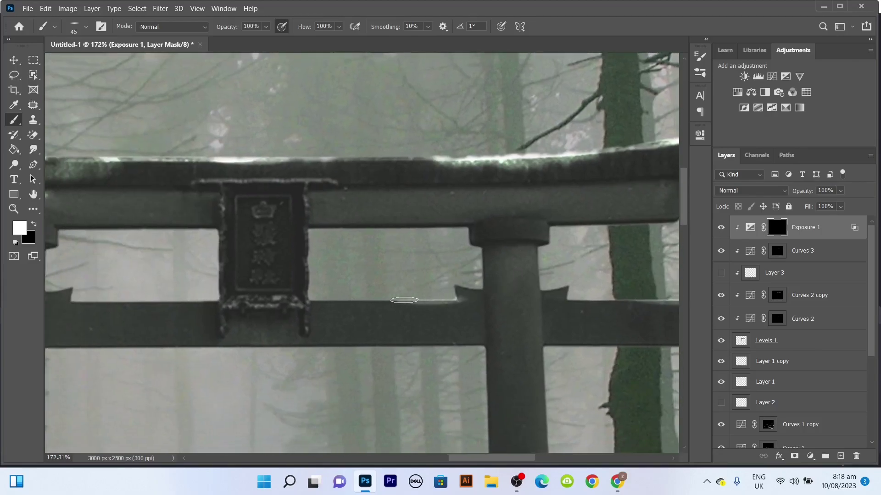
{"action": "key", "text": "x"}
{"action": "left_click_drag", "start_coordinate": [464, 307], "coordinate": [505, 308]}
{"action": "mouse_move", "coordinate": [284, 316]}
{"action": "left_mouse_down"}
{"action": "mouse_move", "coordinate": [527, 305]}
{"action": "mouse_move", "coordinate": [355, 293]}
{"action": "left_mouse_up"}
{"action": "key", "text": "x"}
{"action": "key", "text": "x"}
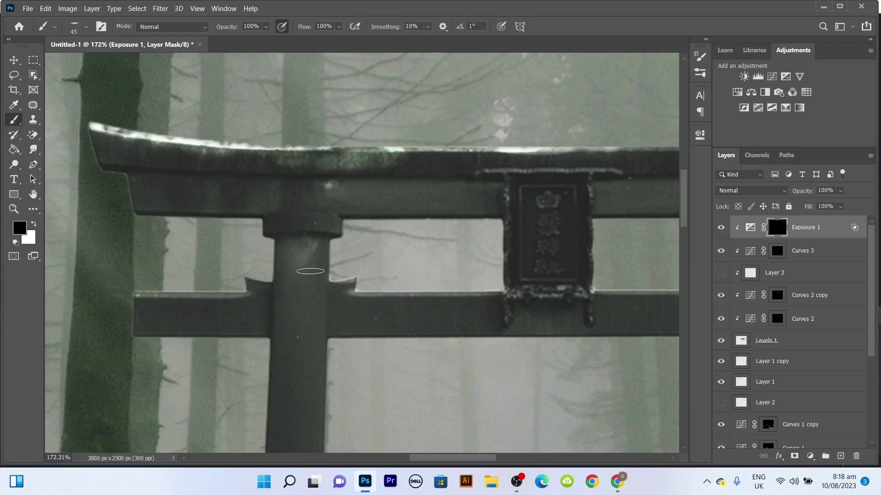
{"action": "mouse_move", "coordinate": [292, 344]}
{"action": "left_mouse_down"}
{"action": "mouse_move", "coordinate": [338, 300]}
{"action": "mouse_move", "coordinate": [351, 192]}
{"action": "left_mouse_up"}
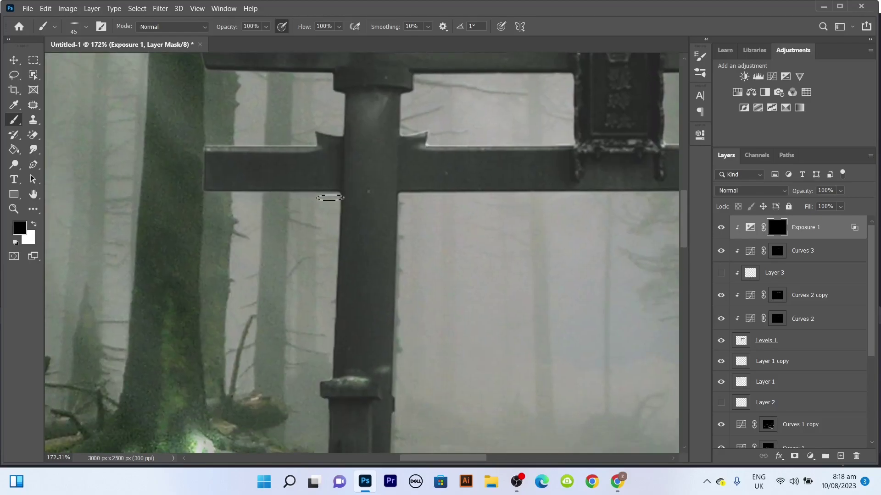
{"action": "left_click_drag", "start_coordinate": [327, 394], "coordinate": [321, 215]}
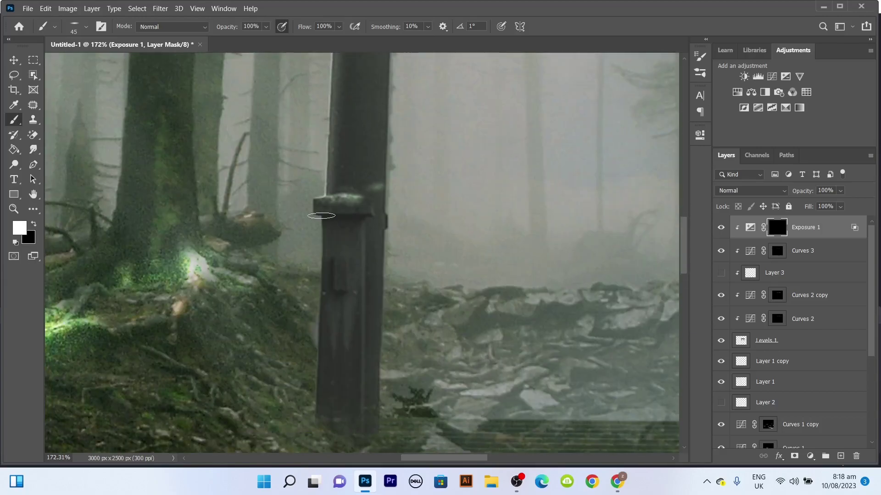
{"action": "scroll", "coordinate": [447, 230], "scroll_direction": "down", "scroll_amount": 5}
{"action": "scroll", "coordinate": [447, 229], "scroll_direction": "down", "scroll_amount": 3}
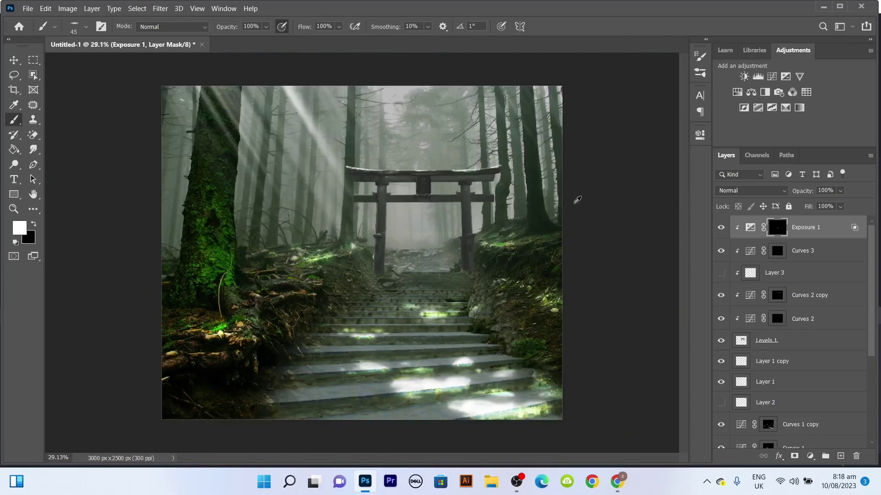
{"action": "scroll", "coordinate": [447, 230], "scroll_direction": "down", "scroll_amount": 1}
{"action": "scroll", "coordinate": [447, 229], "scroll_direction": "up", "scroll_amount": 1}
Add a new empty layer above Exposure 1 and select the torii gate's outline; undo a trial glow.
{"action": "scroll", "coordinate": [505, 234], "scroll_direction": "up", "scroll_amount": 1}
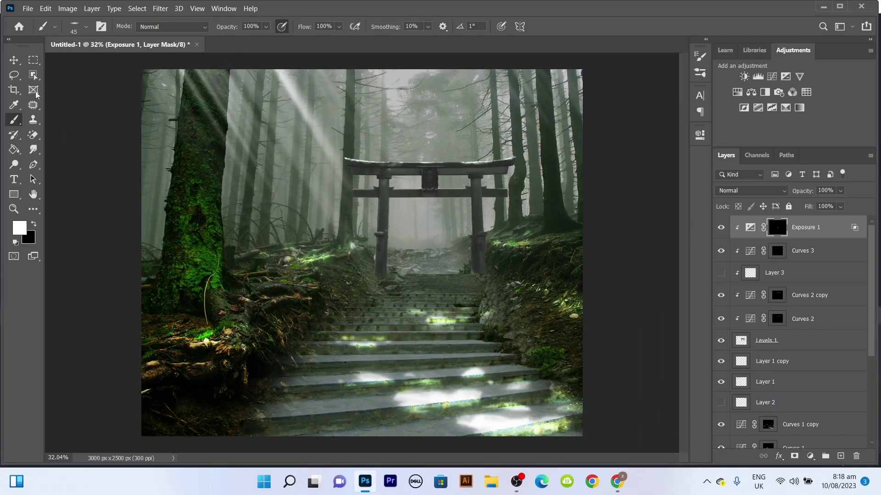
{"action": "key", "text": "v"}
{"action": "key", "text": "ctrl+shift+alt+n"}
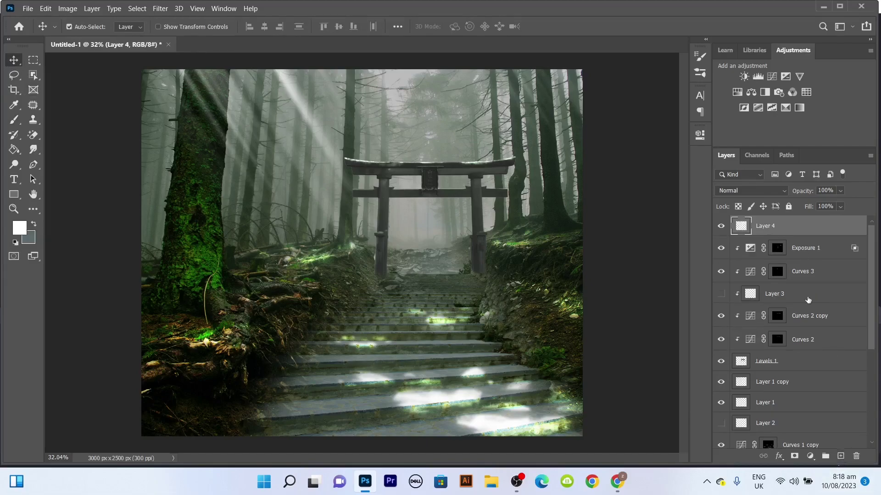
{"action": "left_click", "coordinate": [741, 365], "text": "ctrl"}
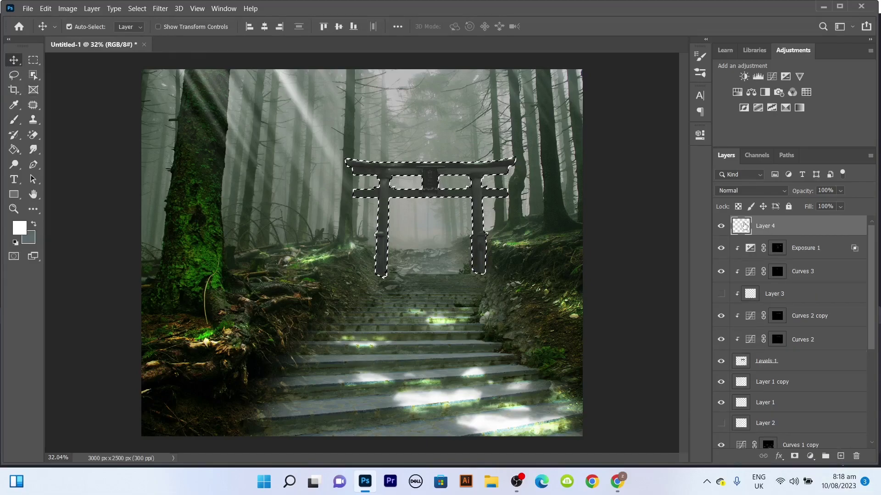
{"action": "key", "text": "b"}
{"action": "left_click", "coordinate": [78, 28]}
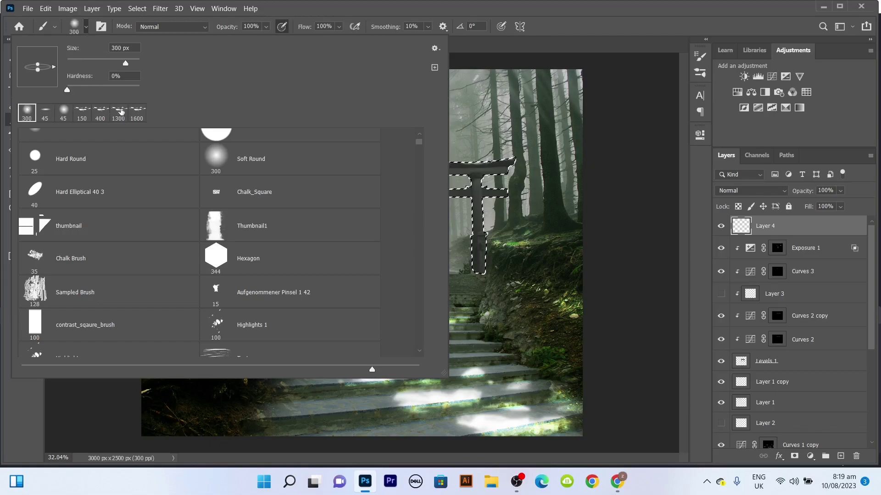
{"action": "left_click", "coordinate": [215, 153]}
{"action": "left_click", "coordinate": [486, 170]}
{"action": "key", "text": "ctrl+z"}
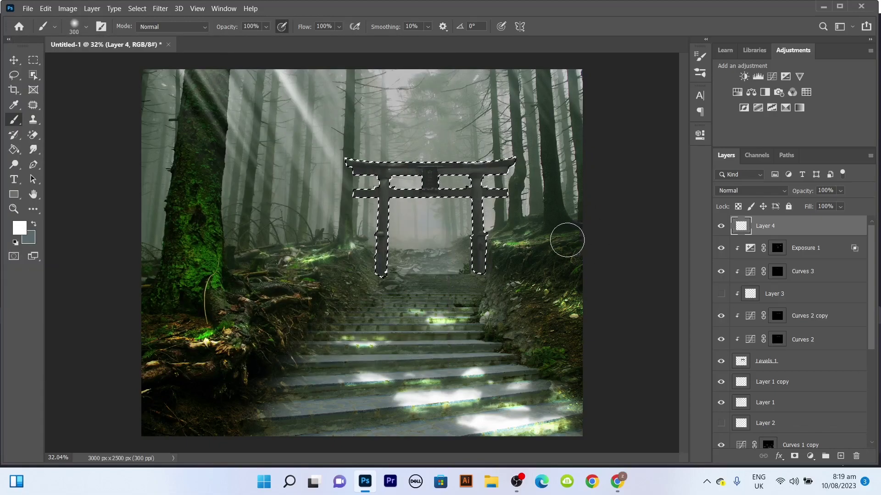
Fill the torii selection with a dark grey sampled from the scene, then deselect.
{"action": "key", "text": "i"}
{"action": "left_click", "coordinate": [496, 148]}
{"action": "key", "text": "alt+BackSpace"}
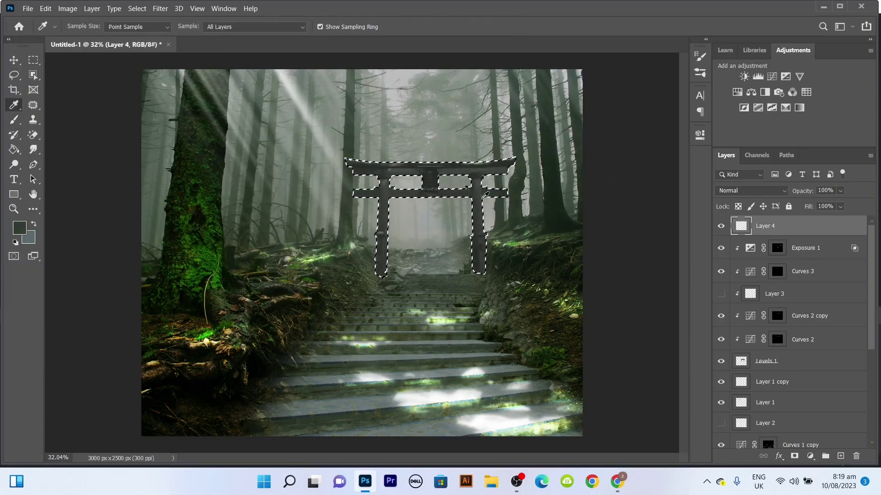
{"action": "key", "text": "b"}
{"action": "key", "text": "ctrl+d"}
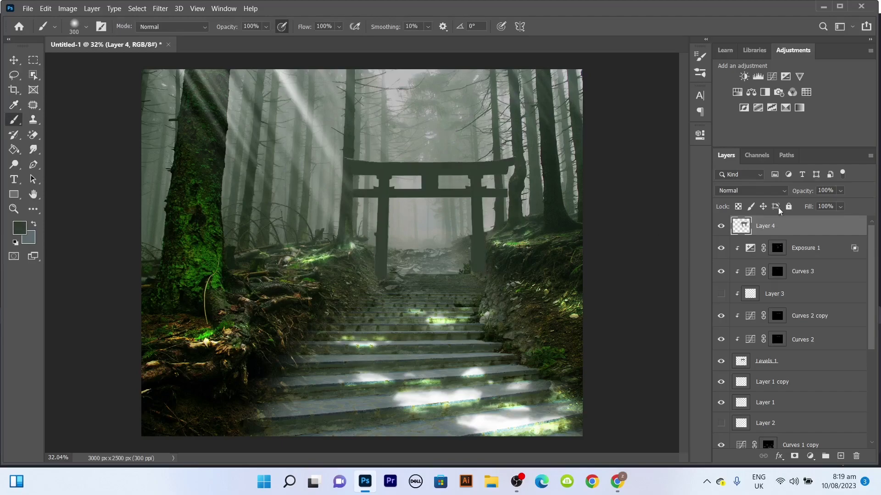
Set Layer 4 to Color blend mode at 29% fill.
{"action": "left_click", "coordinate": [751, 190]}
{"action": "left_click", "coordinate": [734, 451]}
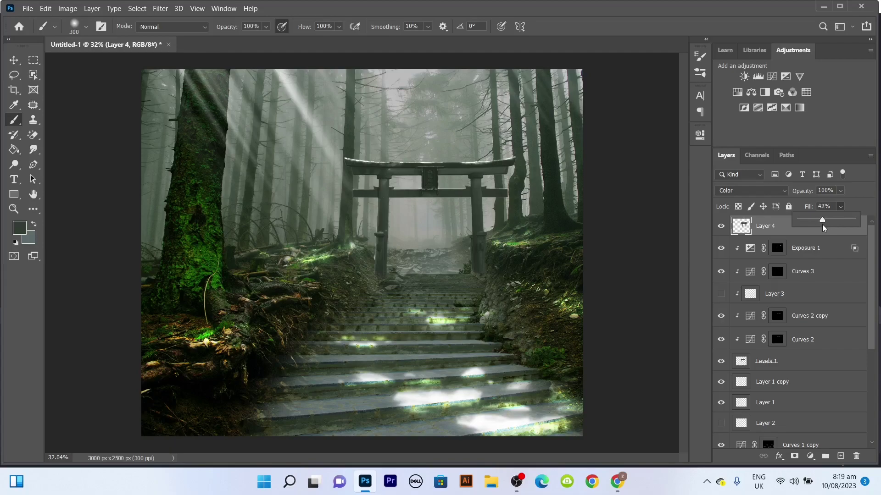
{"action": "left_click_drag", "start_coordinate": [817, 221], "coordinate": [815, 221]}
{"action": "key", "text": "v"}
{"action": "key", "text": "ctrl+minus"}
{"action": "scroll", "coordinate": [475, 279], "scroll_direction": "up", "scroll_amount": 1}
{"action": "scroll", "coordinate": [476, 275], "scroll_direction": "up", "scroll_amount": 1}
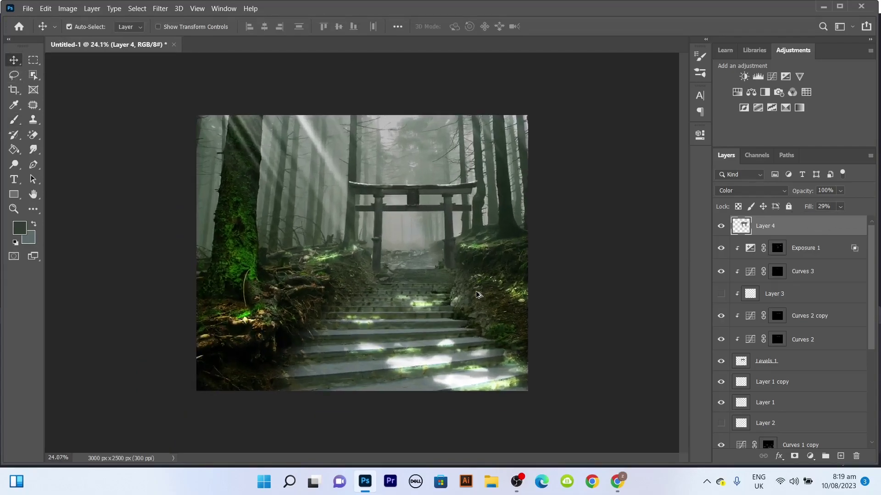
{"action": "scroll", "coordinate": [477, 273], "scroll_direction": "up", "scroll_amount": 1}
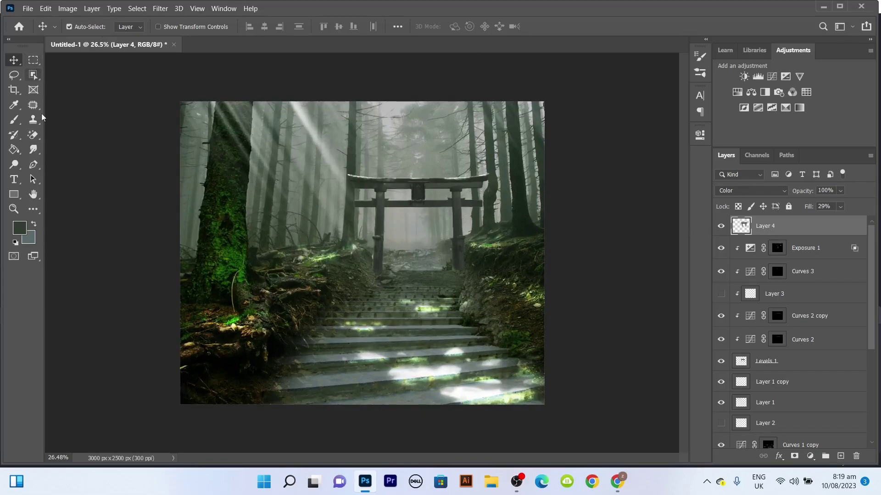
Place the vietnam-1888213 temple photo as an embedded layer.
{"action": "left_click", "coordinate": [28, 8]}
{"action": "left_click", "coordinate": [60, 226]}
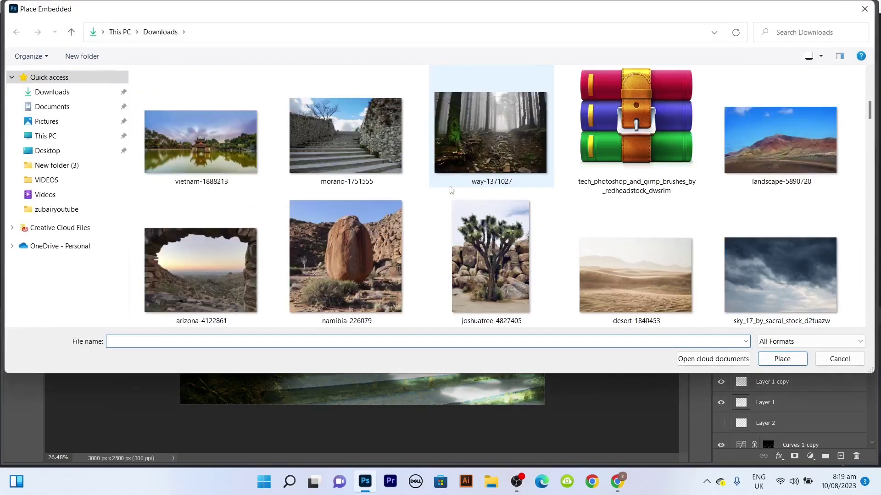
{"action": "double_click", "coordinate": [200, 142]}
{"action": "key", "text": "Return"}
{"action": "scroll", "coordinate": [346, 275], "scroll_direction": "up", "scroll_amount": 3}
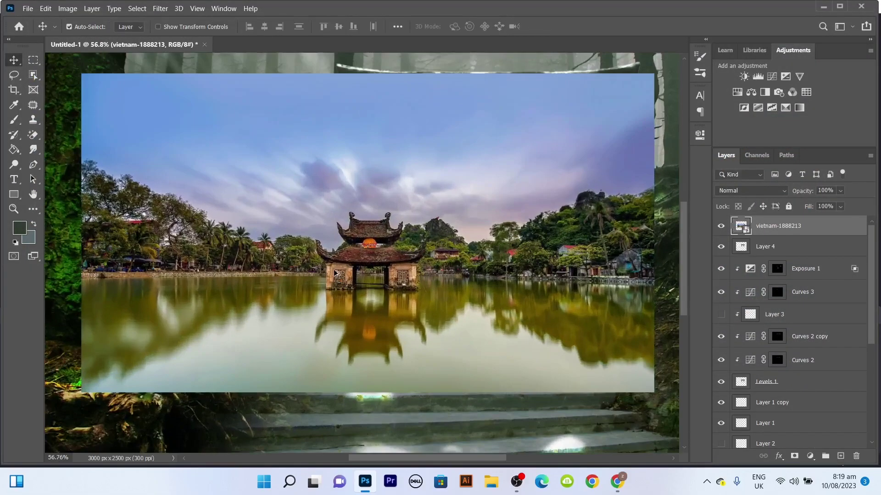
{"action": "scroll", "coordinate": [346, 275], "scroll_direction": "up", "scroll_amount": 4}
{"action": "scroll", "coordinate": [346, 275], "scroll_direction": "down", "scroll_amount": 1}
Copy the temple gate onto its own layer and delete the full Vietnam photo layer.
{"action": "key", "text": "w"}
{"action": "left_click_drag", "start_coordinate": [623, 95], "coordinate": [182, 430]}
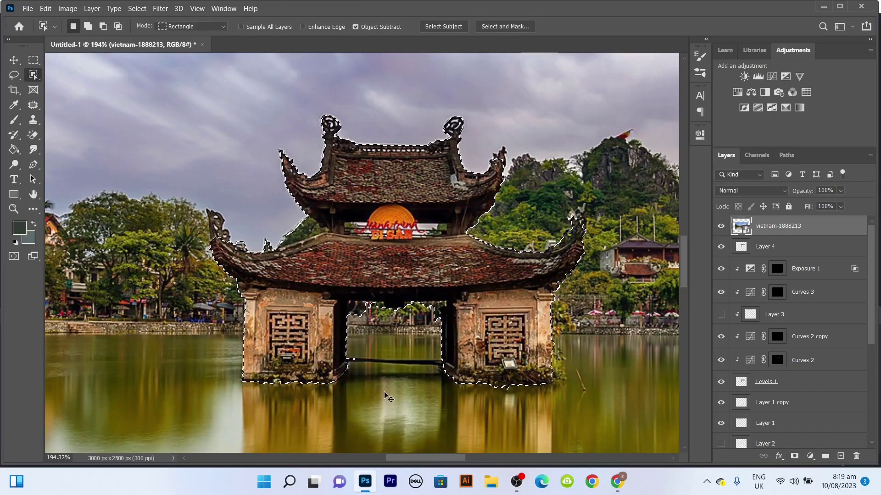
{"action": "key", "text": "ctrl+j"}
{"action": "left_click", "coordinate": [788, 247]}
{"action": "key", "text": "Delete"}
{"action": "scroll", "coordinate": [414, 256], "scroll_direction": "up", "scroll_amount": 1}
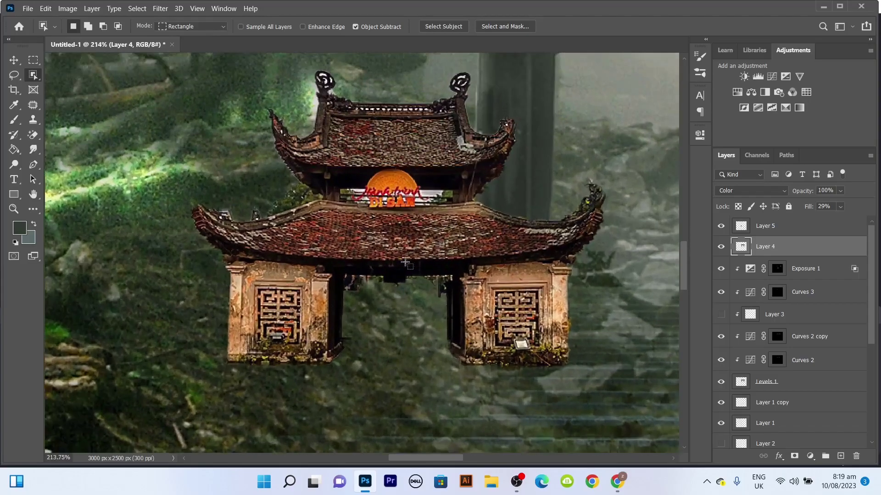
{"action": "scroll", "coordinate": [440, 200], "scroll_direction": "up", "scroll_amount": 8}
{"action": "scroll", "coordinate": [419, 194], "scroll_direction": "up", "scroll_amount": 5}
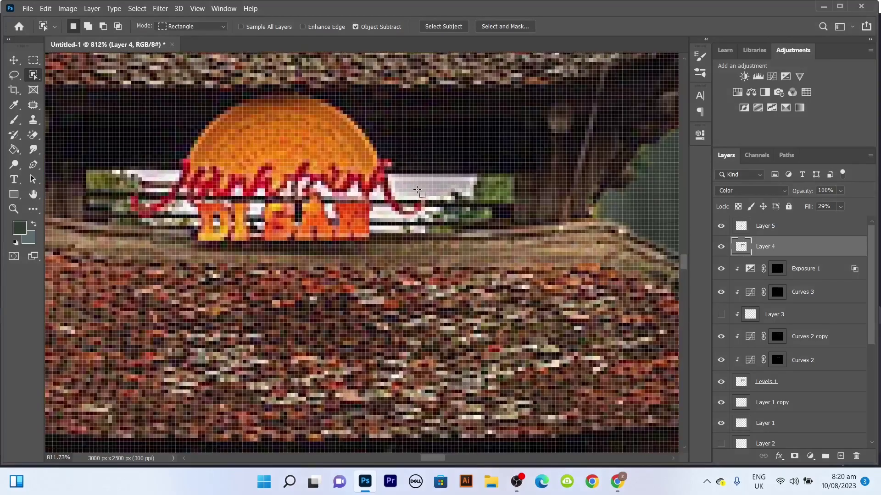
Magic-erase the white patches around the temple's sign on Layer 5.
{"action": "key", "text": "e"}
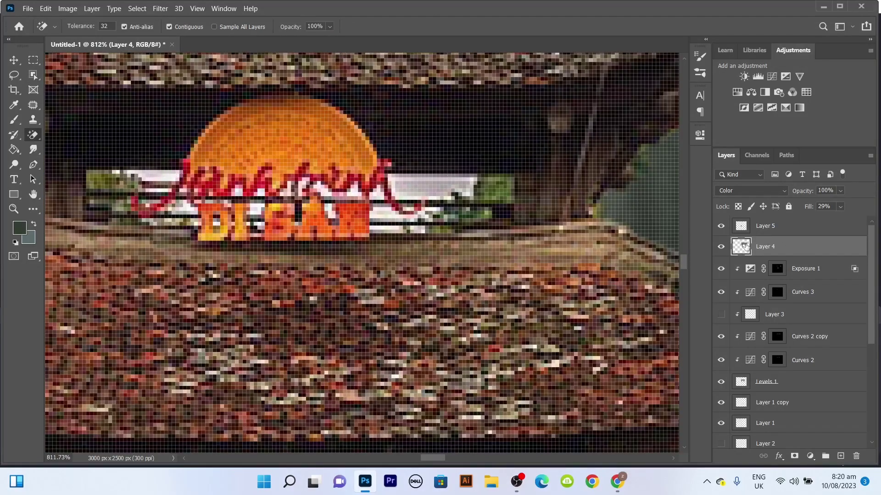
{"action": "left_click", "coordinate": [740, 226]}
{"action": "left_click", "coordinate": [434, 185]}
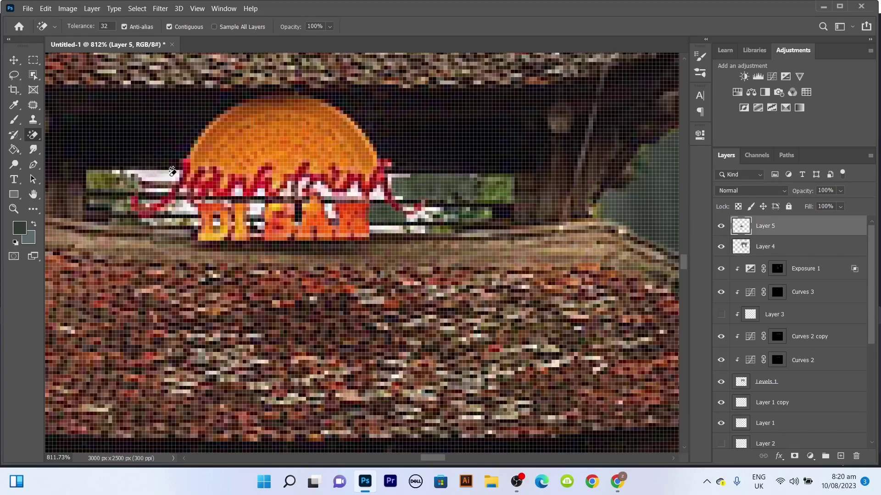
{"action": "left_click", "coordinate": [172, 172]}
{"action": "left_click", "coordinate": [183, 207]}
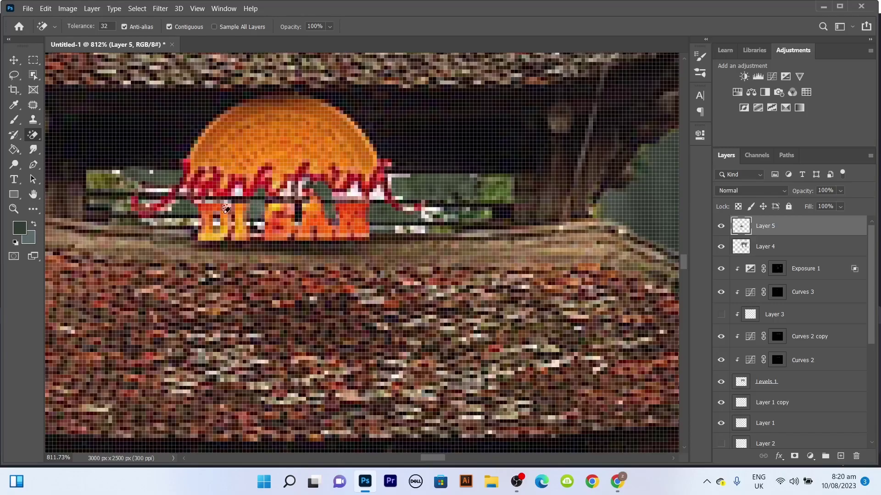
{"action": "scroll", "coordinate": [339, 256], "scroll_direction": "down", "scroll_amount": 5}
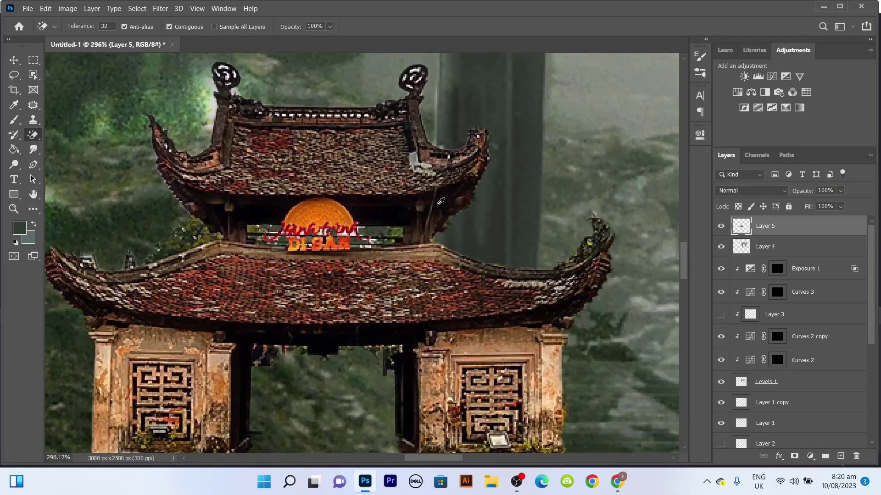
{"action": "scroll", "coordinate": [220, 101], "scroll_direction": "up", "scroll_amount": 2}
{"action": "scroll", "coordinate": [218, 137], "scroll_direction": "up", "scroll_amount": 2}
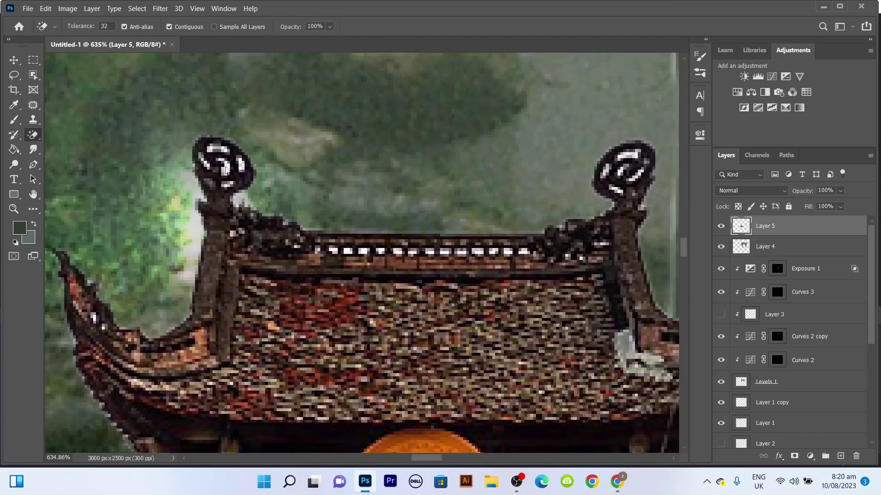
{"action": "scroll", "coordinate": [230, 157], "scroll_direction": "down", "scroll_amount": 4}
{"action": "scroll", "coordinate": [321, 215], "scroll_direction": "down", "scroll_amount": 6}
{"action": "scroll", "coordinate": [391, 268], "scroll_direction": "down", "scroll_amount": 4}
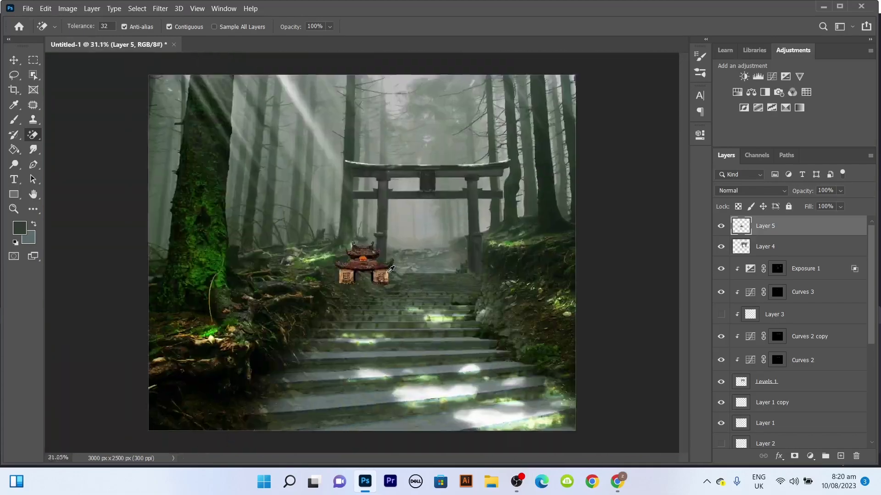
Move the temple into the torii gate's centre and resize it smaller.
{"action": "left_click", "coordinate": [14, 60]}
{"action": "left_click_drag", "start_coordinate": [363, 265], "coordinate": [438, 236]}
{"action": "key", "text": "ctrl+t"}
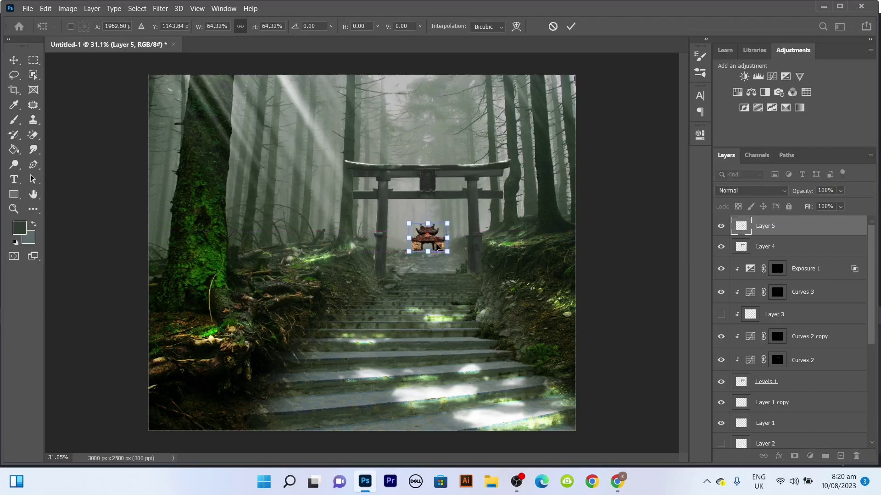
{"action": "key", "text": "Return"}
{"action": "scroll", "coordinate": [416, 241], "scroll_direction": "up", "scroll_amount": 3}
{"action": "scroll", "coordinate": [436, 250], "scroll_direction": "up", "scroll_amount": 3}
{"action": "key", "text": "ctrl+t"}
{"action": "left_click_drag", "start_coordinate": [359, 166], "coordinate": [318, 157]}
{"action": "key", "text": "Return"}
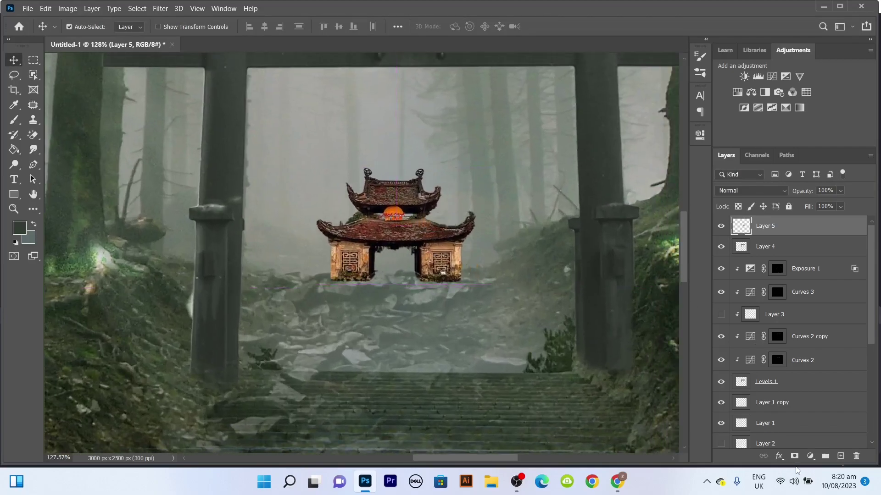
Add a layer mask to the temple and paint out its base.
{"action": "left_click", "coordinate": [794, 456]}
{"action": "key", "text": "b"}
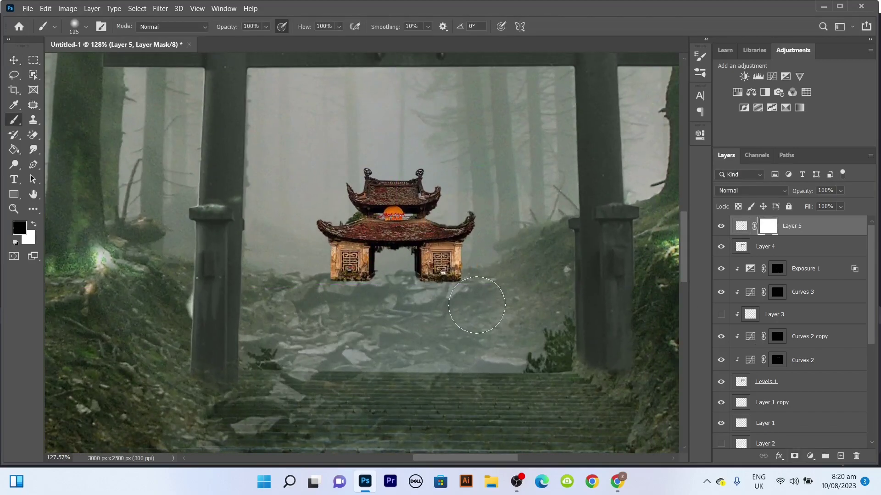
{"action": "left_click_drag", "start_coordinate": [477, 305], "coordinate": [266, 305]}
{"action": "scroll", "coordinate": [503, 287], "scroll_direction": "down", "scroll_amount": 10}
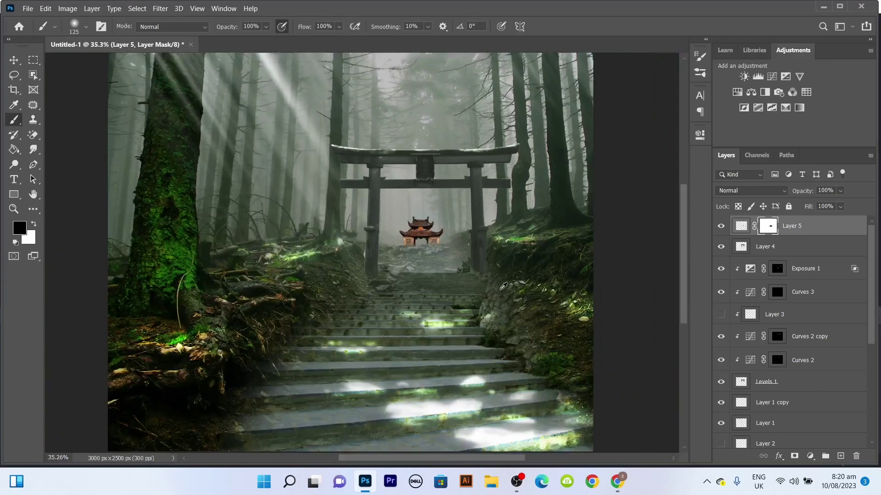
{"action": "scroll", "coordinate": [503, 286], "scroll_direction": "up", "scroll_amount": 1}
Add a Curves adjustment lowering highlights and lifting shadows so the temple looks hazy.
{"action": "left_click", "coordinate": [773, 78]}
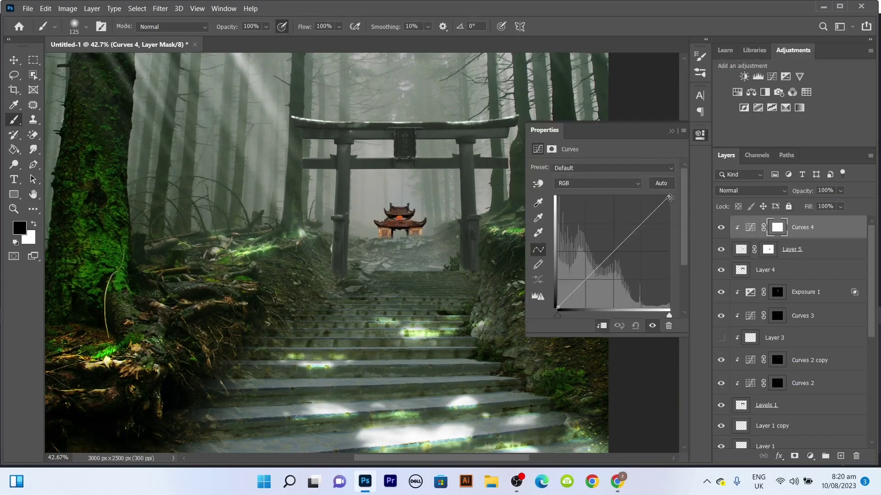
{"action": "left_click_drag", "start_coordinate": [670, 198], "coordinate": [681, 246]}
{"action": "left_click_drag", "start_coordinate": [559, 310], "coordinate": [557, 267]}
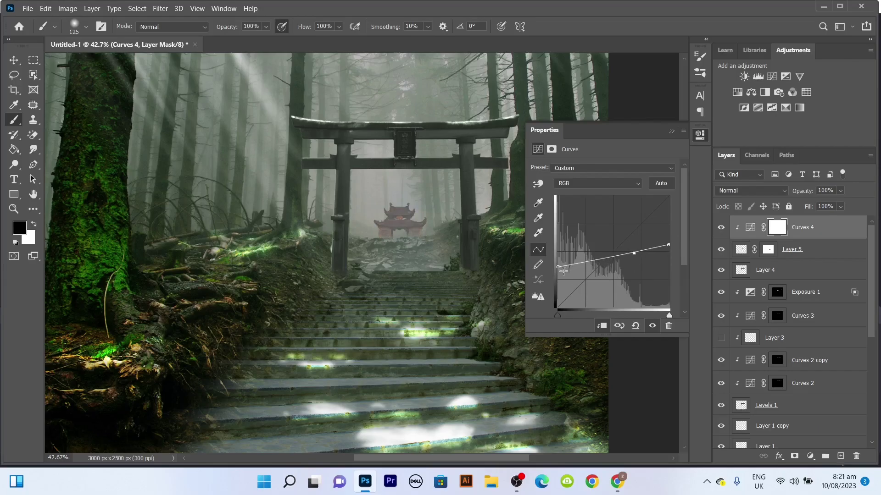
{"action": "left_click", "coordinate": [670, 132]}
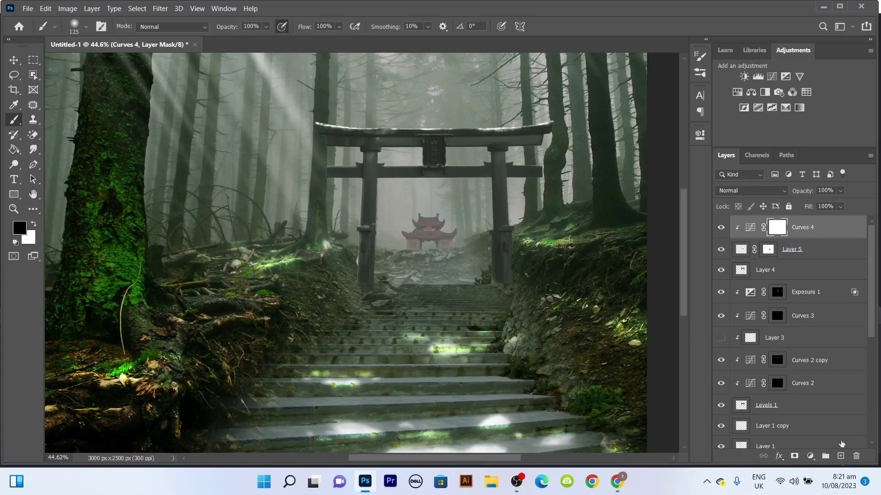
{"action": "left_click", "coordinate": [840, 455]}
Paint fog colour sampled from the background over the temple on Layer 6, blended as Color.
{"action": "left_click", "coordinate": [742, 271], "text": "ctrl"}
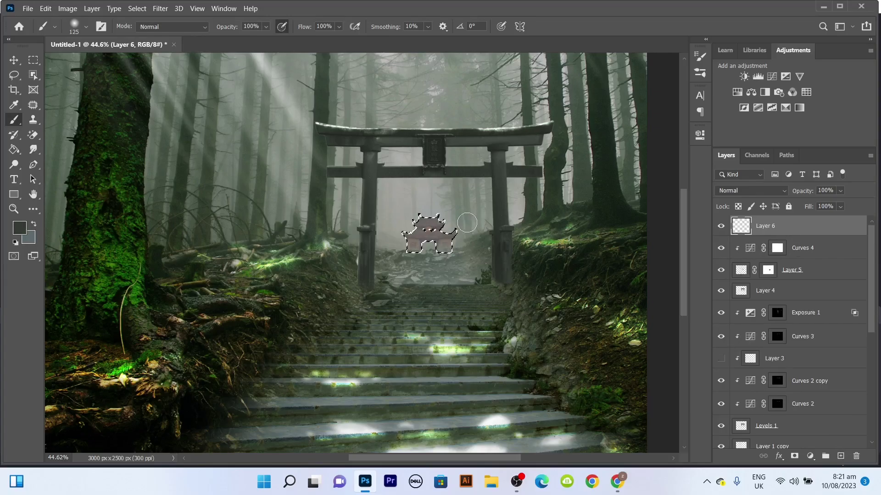
{"action": "key", "text": "i"}
{"action": "left_click", "coordinate": [485, 233]}
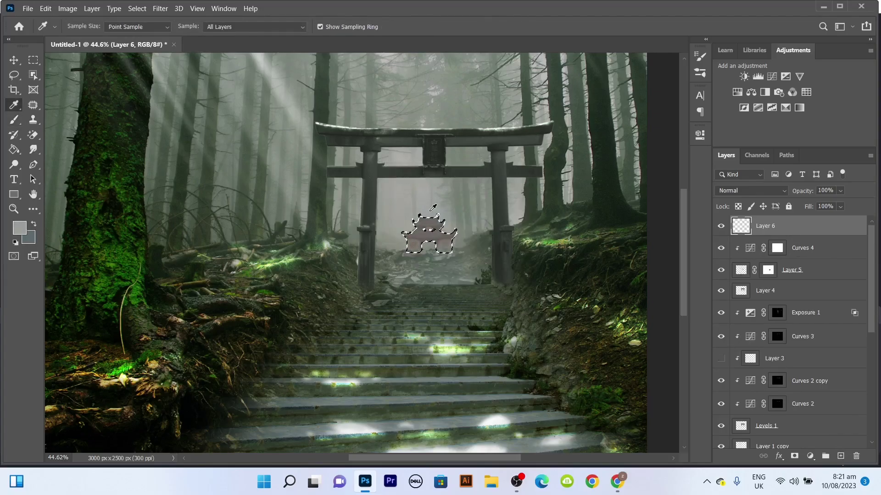
{"action": "key", "text": "b"}
{"action": "left_click_drag", "start_coordinate": [424, 223], "coordinate": [436, 238]}
{"action": "left_click", "coordinate": [751, 190]}
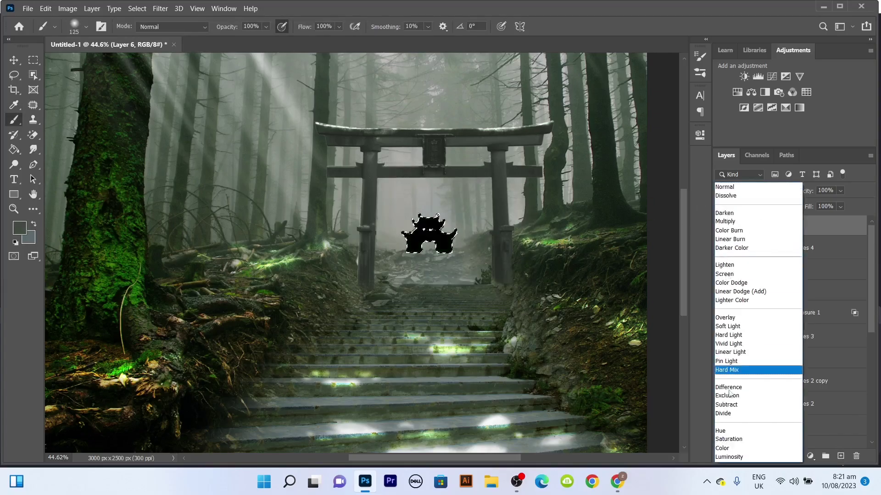
{"action": "left_click", "coordinate": [732, 452]}
{"action": "key", "text": "ctrl+d"}
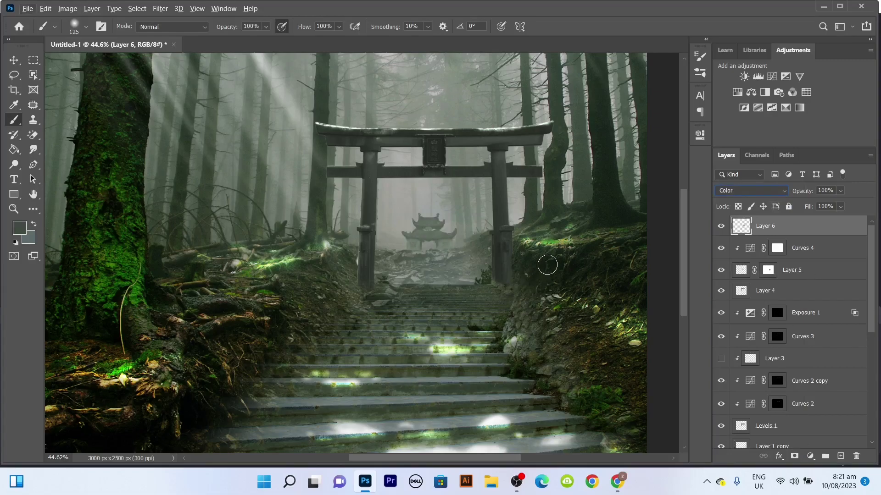
{"action": "left_click", "coordinate": [15, 60]}
{"action": "scroll", "coordinate": [362, 253], "scroll_direction": "down", "scroll_amount": 3}
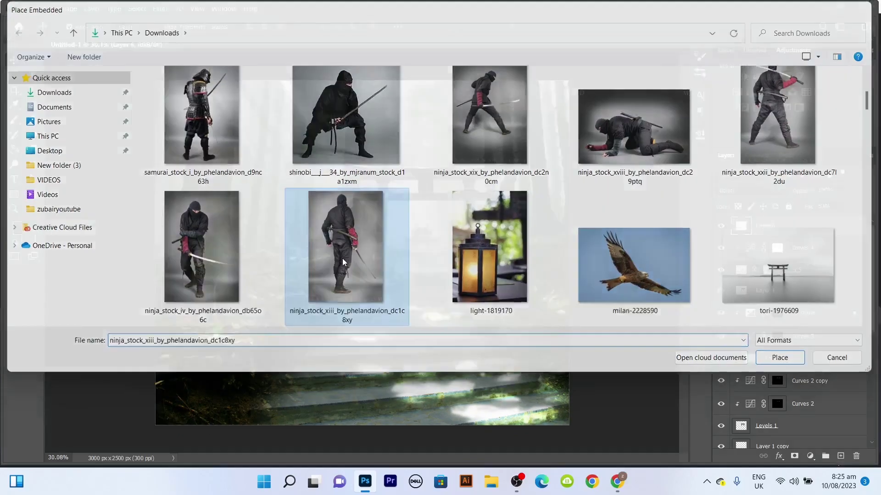
Place the ninja photo and rasterize its layer.
{"action": "double_click", "coordinate": [343, 258]}
{"action": "key", "text": "Return"}
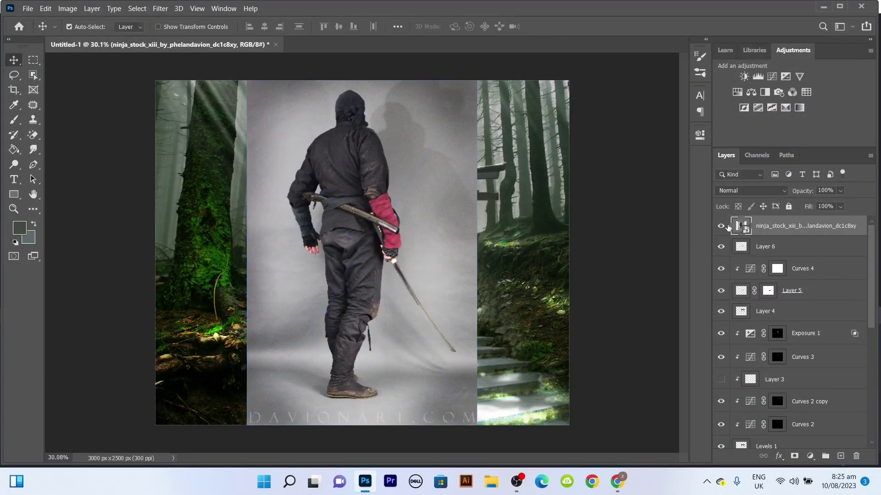
{"action": "right_click", "coordinate": [734, 225]}
{"action": "left_click", "coordinate": [656, 205]}
Select the ninja figure with Select Subject and move him right and down onto the stairs.
{"action": "left_click", "coordinate": [699, 134]}
{"action": "scroll", "coordinate": [670, 309], "scroll_direction": "down", "scroll_amount": 1}
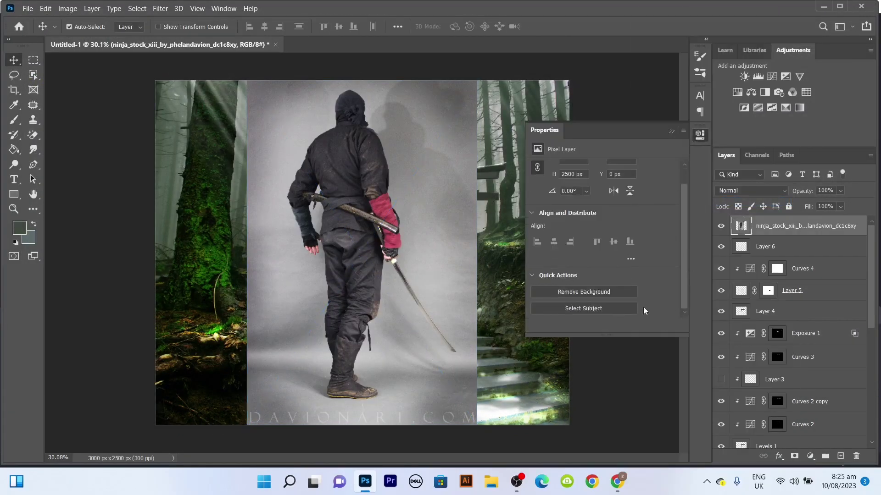
{"action": "left_click", "coordinate": [631, 308]}
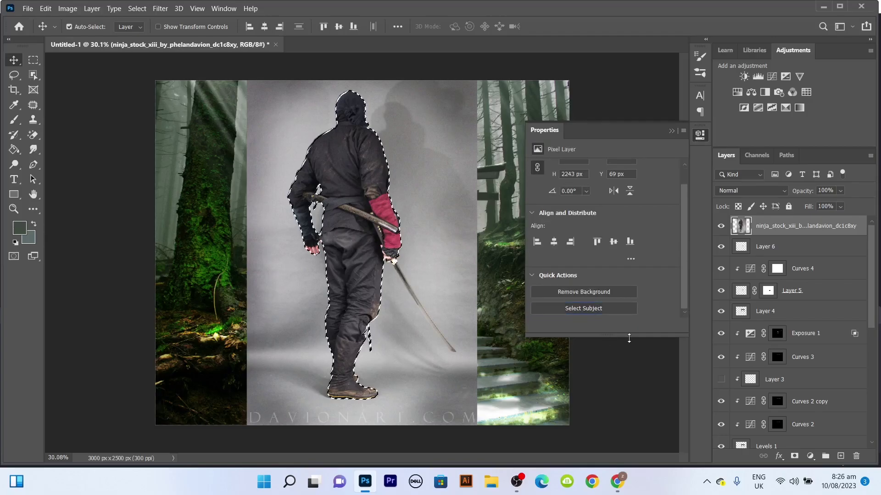
{"action": "scroll", "coordinate": [373, 261], "scroll_direction": "up", "scroll_amount": 5}
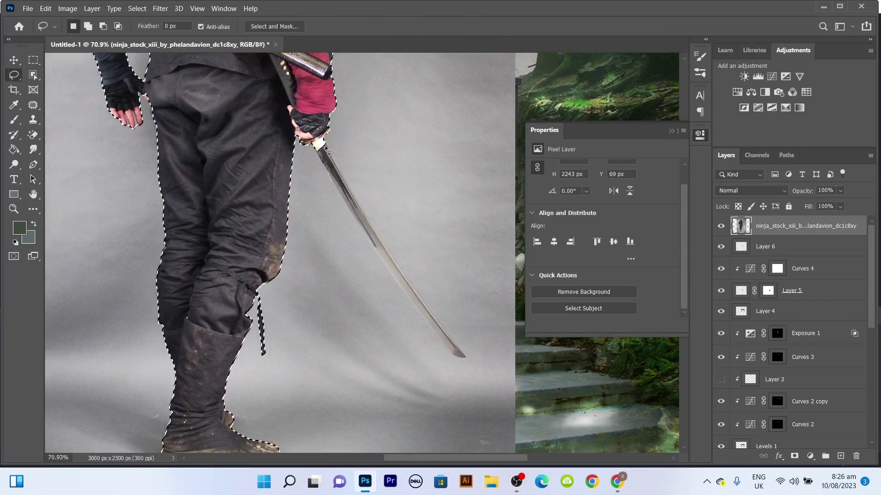
{"action": "scroll", "coordinate": [369, 274], "scroll_direction": "up", "scroll_amount": 3}
{"action": "scroll", "coordinate": [369, 274], "scroll_direction": "up", "scroll_amount": 3}
{"action": "scroll", "coordinate": [369, 274], "scroll_direction": "down", "scroll_amount": 4}
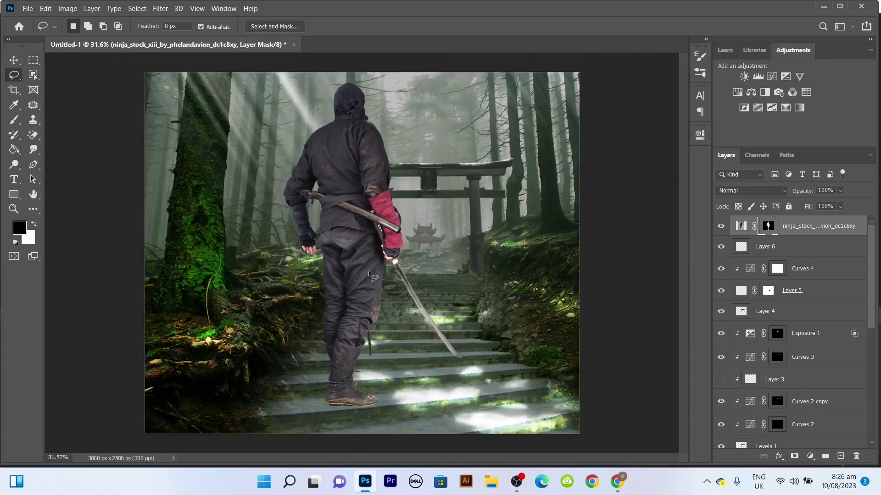
{"action": "scroll", "coordinate": [369, 274], "scroll_direction": "down", "scroll_amount": 1}
{"action": "key", "text": "v"}
{"action": "left_click_drag", "start_coordinate": [344, 181], "coordinate": [396, 191]}
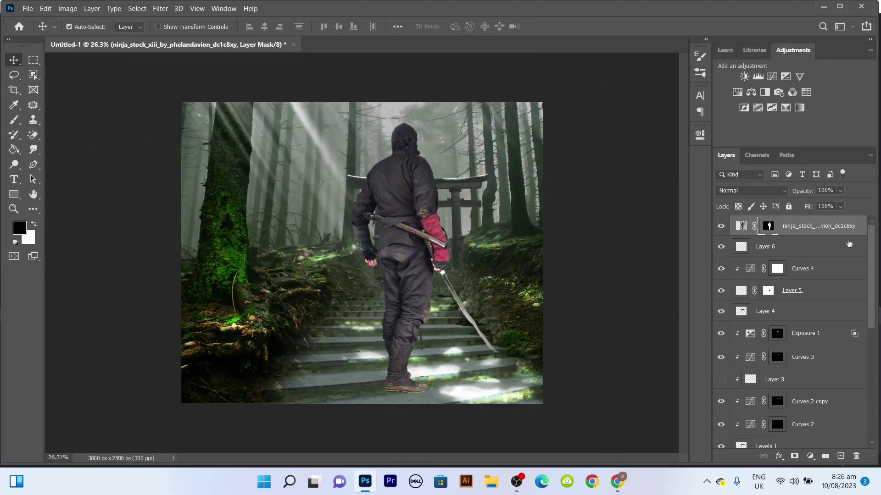
Convert the ninja to a smart object and scale him down onto the stairs below the torii.
{"action": "right_click", "coordinate": [769, 226]}
{"action": "left_click", "coordinate": [698, 147]}
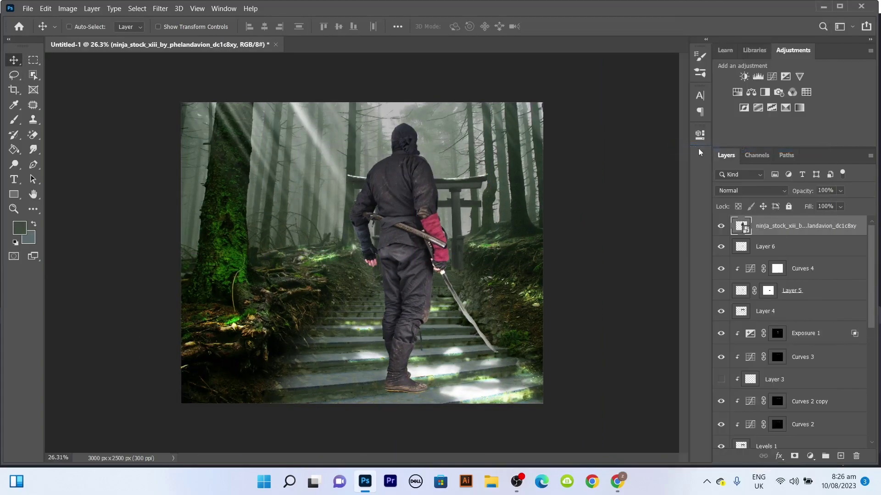
{"action": "key", "text": "ctrl+t"}
{"action": "left_click_drag", "start_coordinate": [494, 139], "coordinate": [438, 244]}
{"action": "left_click_drag", "start_coordinate": [399, 287], "coordinate": [408, 325]}
{"action": "left_click_drag", "start_coordinate": [454, 266], "coordinate": [466, 207]}
{"action": "left_click_drag", "start_coordinate": [403, 298], "coordinate": [404, 253]}
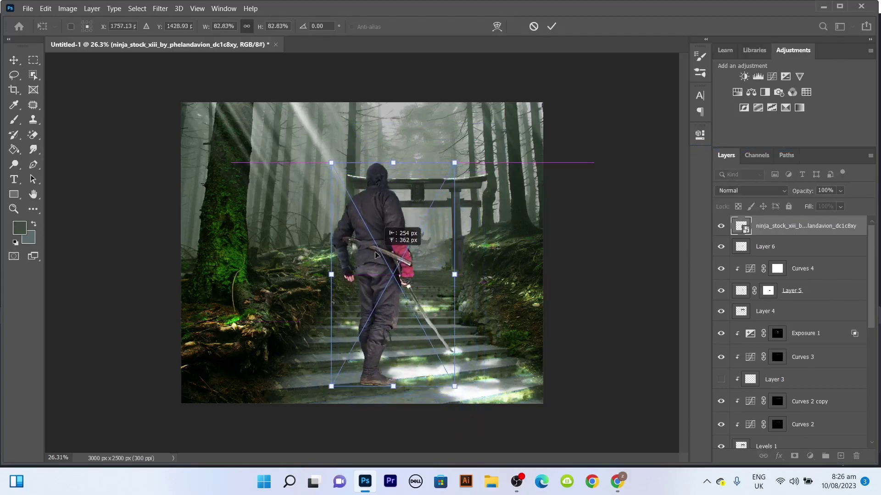
{"action": "mouse_move", "coordinate": [456, 161]}
{"action": "left_mouse_down"}
{"action": "mouse_move", "coordinate": [413, 231]}
{"action": "mouse_move", "coordinate": [436, 278]}
{"action": "left_mouse_up"}
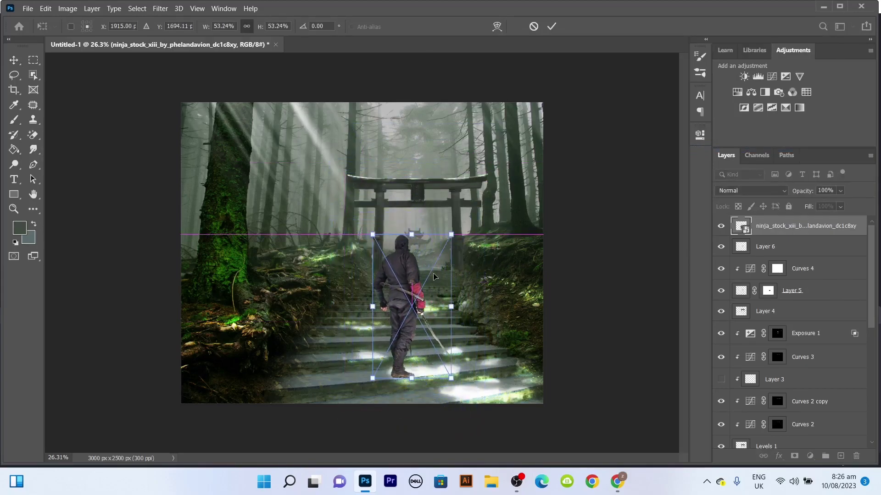
{"action": "key", "text": "Return"}
{"action": "scroll", "coordinate": [422, 255], "scroll_direction": "up", "scroll_amount": 3}
{"action": "scroll", "coordinate": [422, 255], "scroll_direction": "down", "scroll_amount": 3}
{"action": "scroll", "coordinate": [422, 255], "scroll_direction": "up", "scroll_amount": 1}
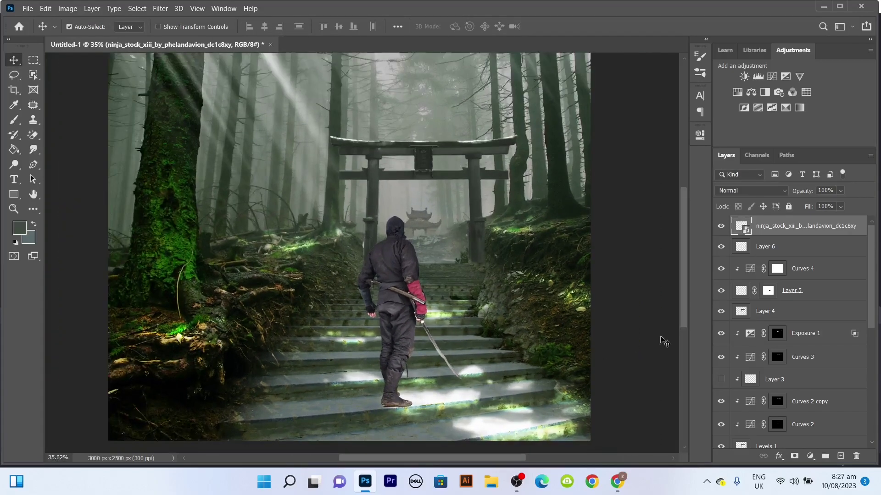
{"action": "left_click", "coordinate": [840, 456]}
Paint green over the ninja's outline on the empty layer and set it to Color blending.
{"action": "left_click", "coordinate": [740, 247], "text": "ctrl"}
{"action": "key", "text": "i"}
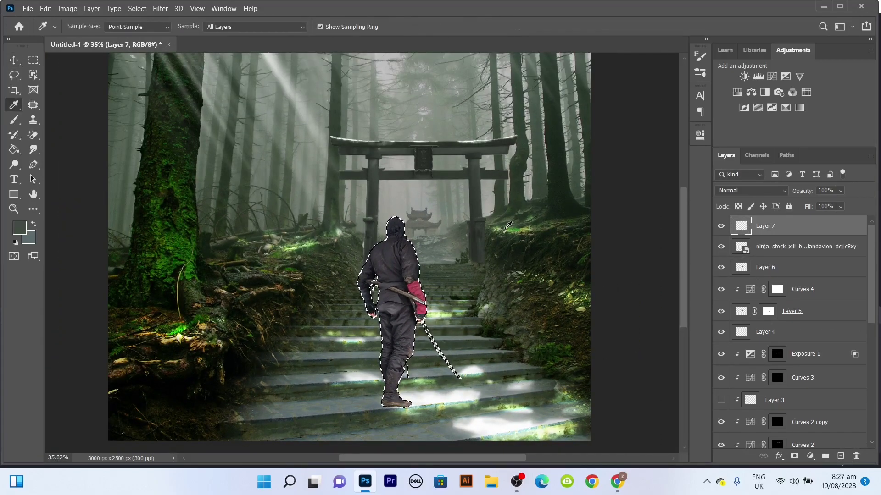
{"action": "key", "text": "b"}
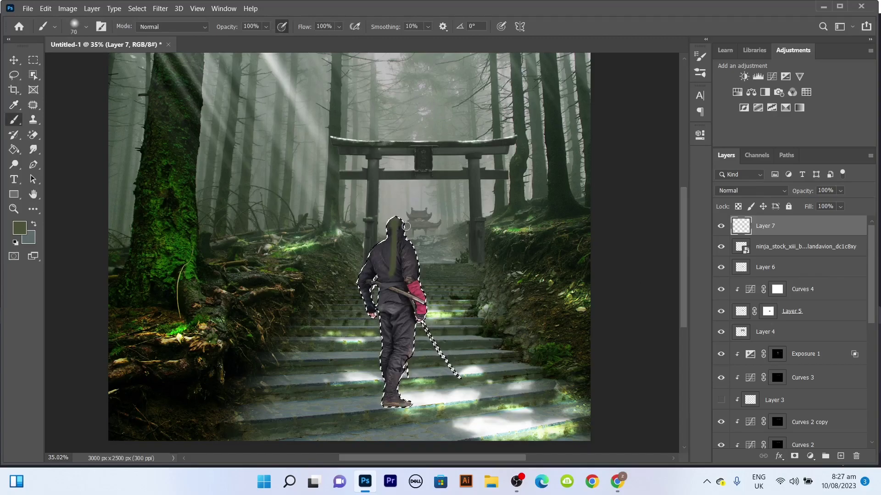
{"action": "mouse_move", "coordinate": [393, 231]}
{"action": "left_mouse_down"}
{"action": "mouse_move", "coordinate": [361, 417]}
{"action": "mouse_move", "coordinate": [378, 297]}
{"action": "left_mouse_up"}
{"action": "left_click_drag", "start_coordinate": [453, 262], "coordinate": [403, 395]}
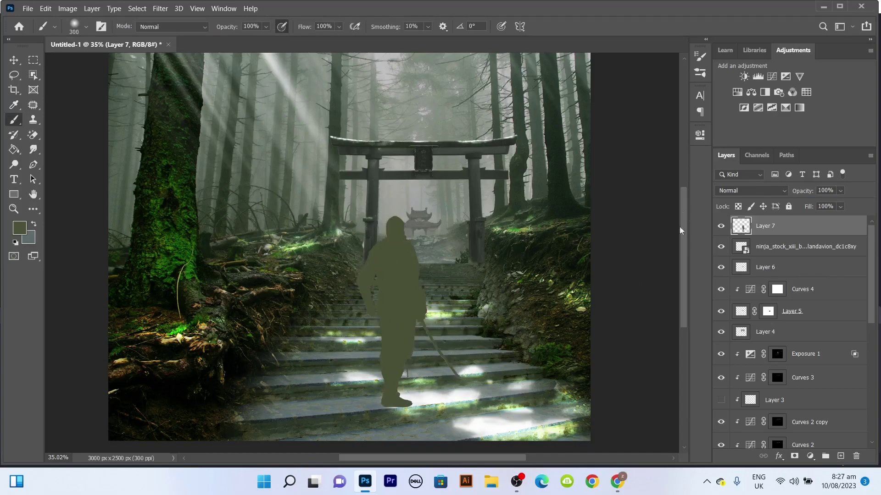
{"action": "key", "text": "ctrl+d"}
{"action": "left_click", "coordinate": [751, 190]}
{"action": "left_click", "coordinate": [728, 448]}
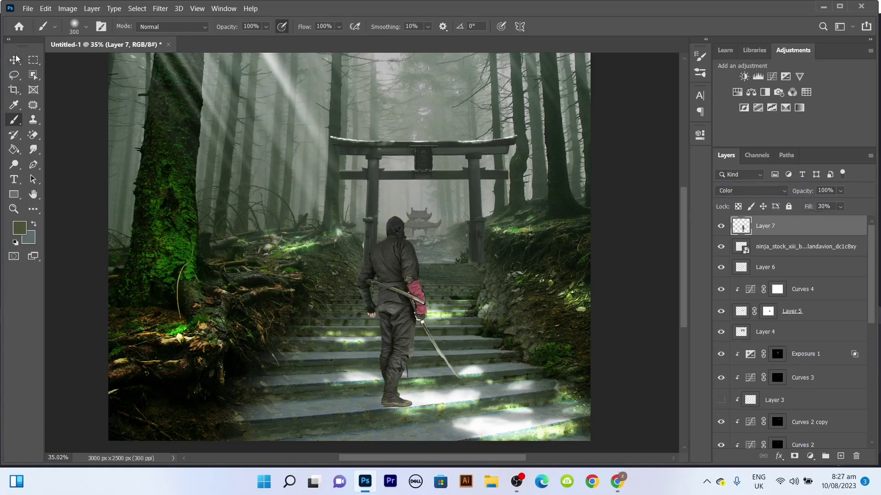
{"action": "left_click", "coordinate": [840, 456]}
Choose a soft round brush with white as the painting colour.
{"action": "left_click", "coordinate": [86, 26]}
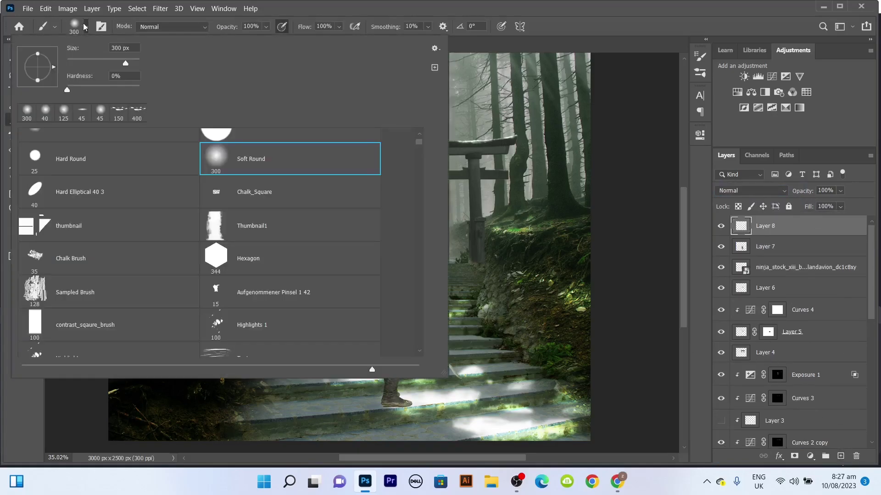
{"action": "double_click", "coordinate": [123, 113]}
{"action": "left_click", "coordinate": [19, 228]}
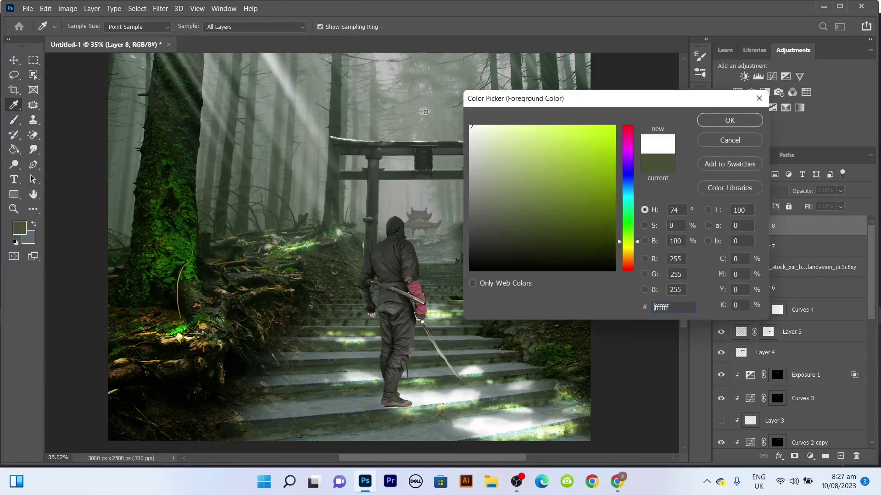
{"action": "left_click", "coordinate": [729, 118]}
{"action": "scroll", "coordinate": [344, 248], "scroll_direction": "up", "scroll_amount": 5}
Clip the new highlight layer to the ninja layer.
{"action": "right_click", "coordinate": [780, 226]}
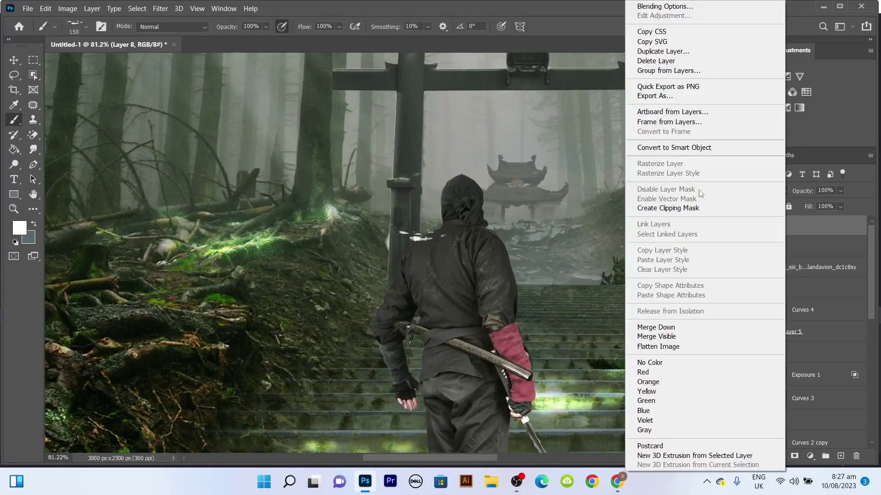
{"action": "left_click", "coordinate": [642, 208]}
{"action": "right_click", "coordinate": [780, 226]}
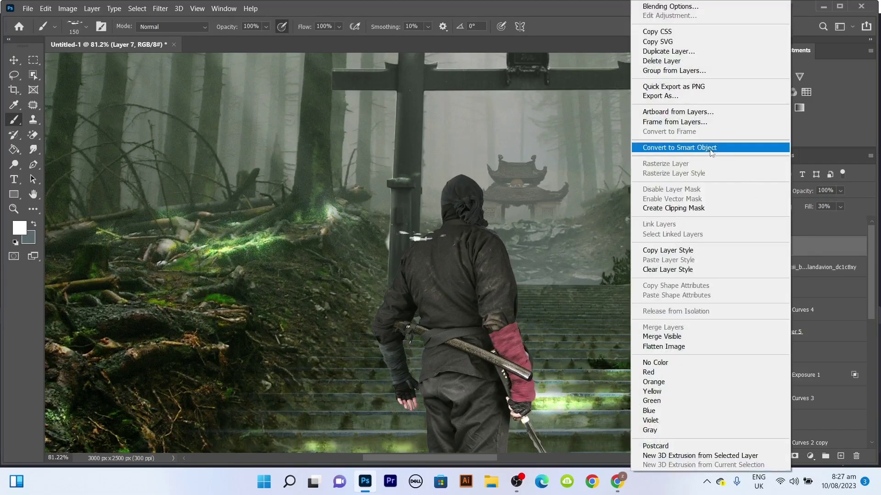
{"action": "left_click", "coordinate": [734, 208]}
{"action": "right_click", "coordinate": [780, 226]}
{"action": "left_click", "coordinate": [763, 207]}
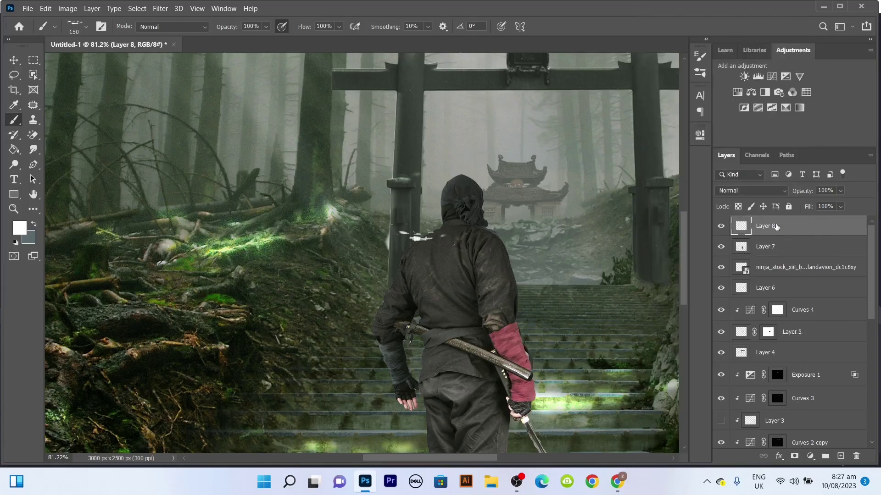
{"action": "right_click", "coordinate": [775, 248]}
{"action": "left_click", "coordinate": [696, 209]}
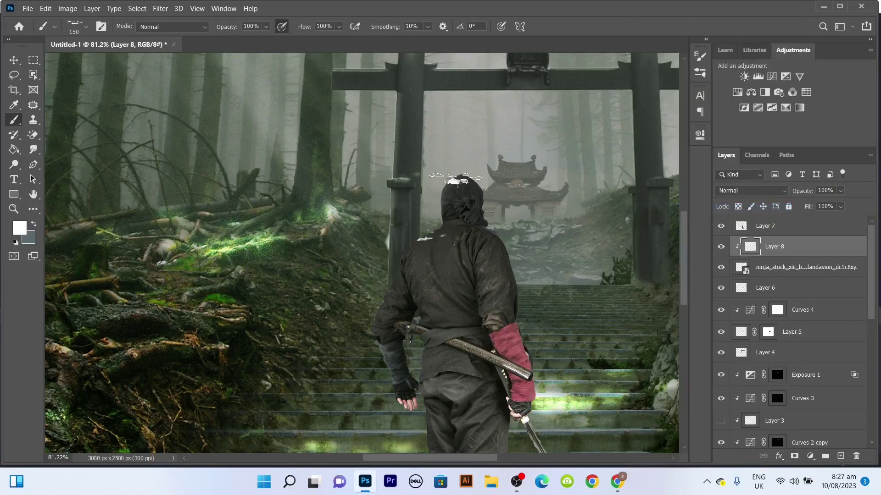
Paint white over the ninja's shoulders and back, load the strokes as a selection, and hide them.
{"action": "key", "text": "bracketright"}
{"action": "key", "text": "bracketright"}
{"action": "key", "text": "bracketright"}
{"action": "left_click_drag", "start_coordinate": [473, 234], "coordinate": [412, 252]}
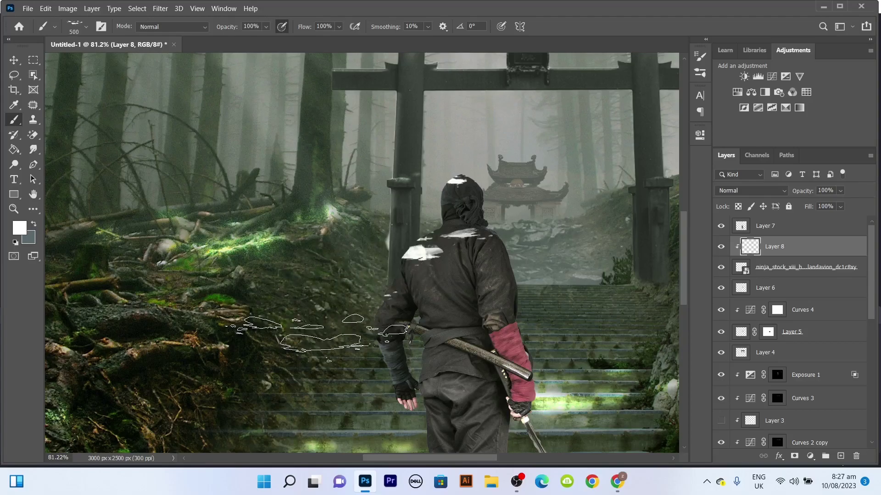
{"action": "key", "text": "x"}
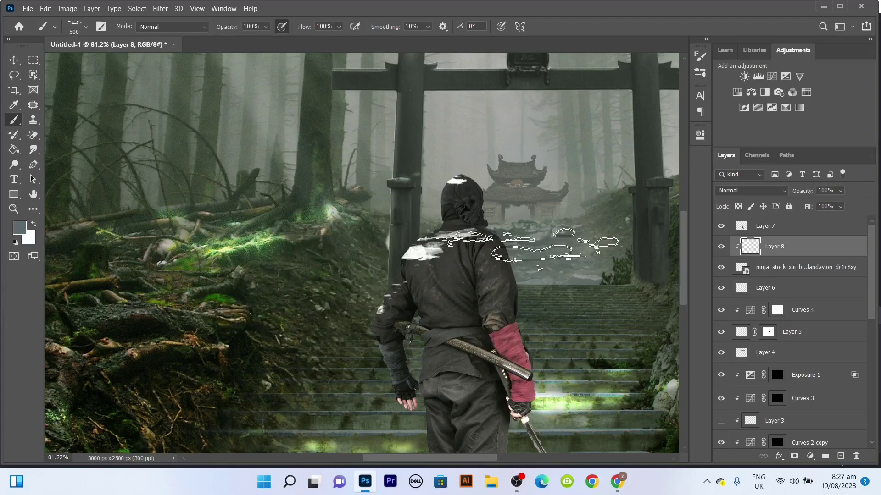
{"action": "scroll", "coordinate": [416, 312], "scroll_direction": "down", "scroll_amount": 4}
{"action": "scroll", "coordinate": [416, 311], "scroll_direction": "up", "scroll_amount": 2}
{"action": "scroll", "coordinate": [415, 312], "scroll_direction": "up", "scroll_amount": 2}
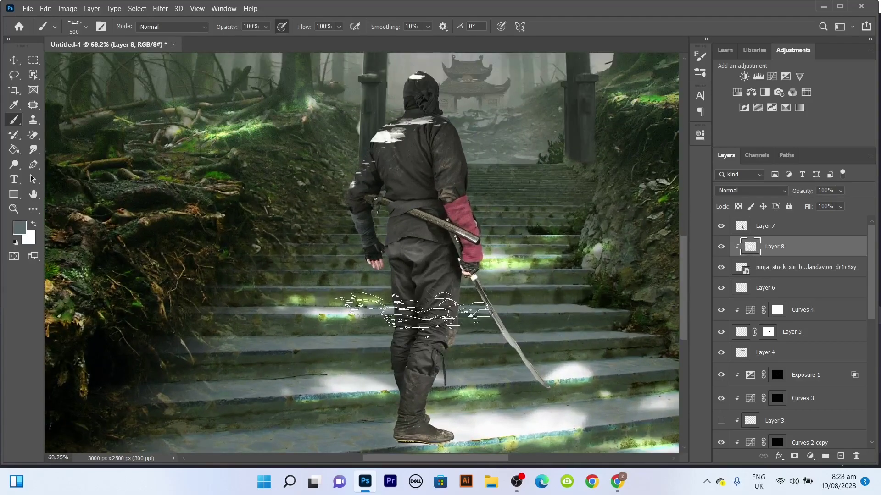
{"action": "scroll", "coordinate": [415, 312], "scroll_direction": "down", "scroll_amount": 2}
{"action": "left_click", "coordinate": [722, 248]}
{"action": "left_click", "coordinate": [750, 246], "text": "ctrl"}
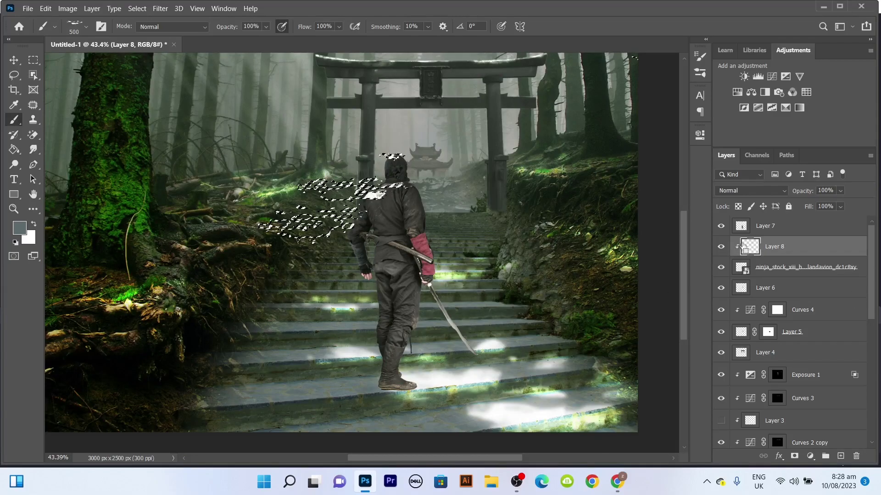
{"action": "left_click", "coordinate": [789, 267]}
Add Curves 5 with a steeper brightening curve, set it to Color Dodge, and feather its mask.
{"action": "left_click", "coordinate": [772, 76]}
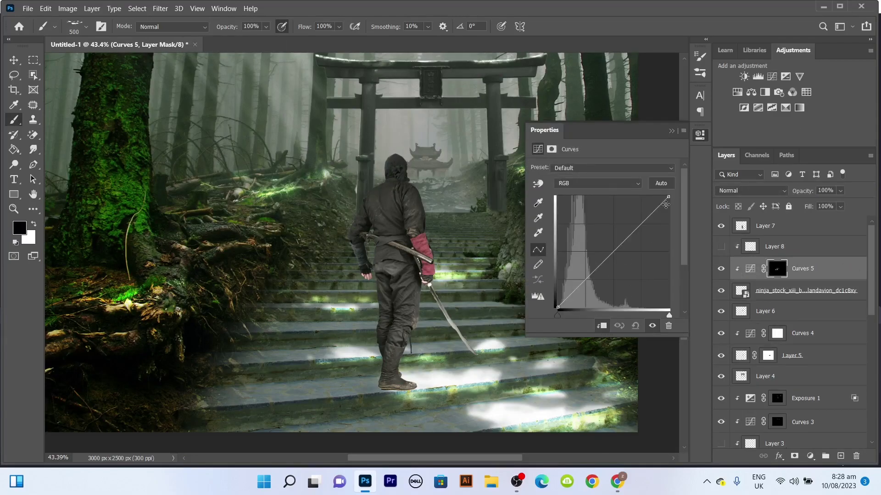
{"action": "left_click_drag", "start_coordinate": [659, 189], "coordinate": [606, 189]}
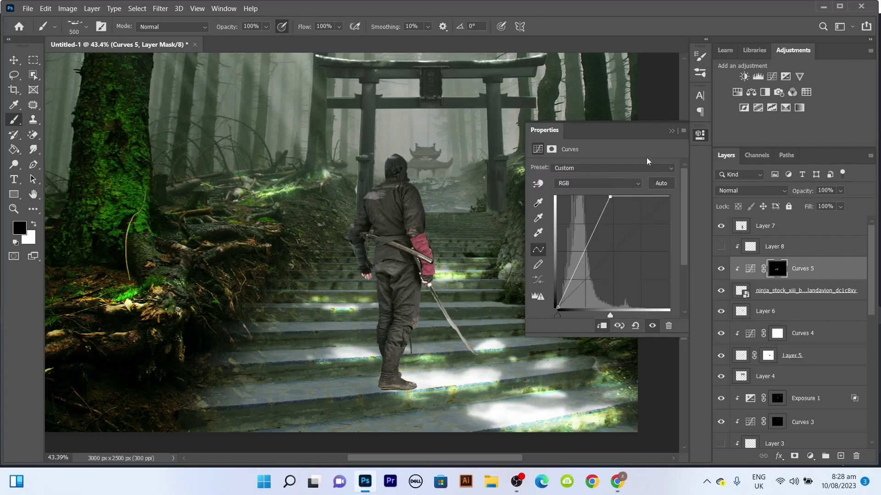
{"action": "left_click", "coordinate": [671, 131]}
{"action": "left_click", "coordinate": [733, 192]}
{"action": "left_click", "coordinate": [734, 285]}
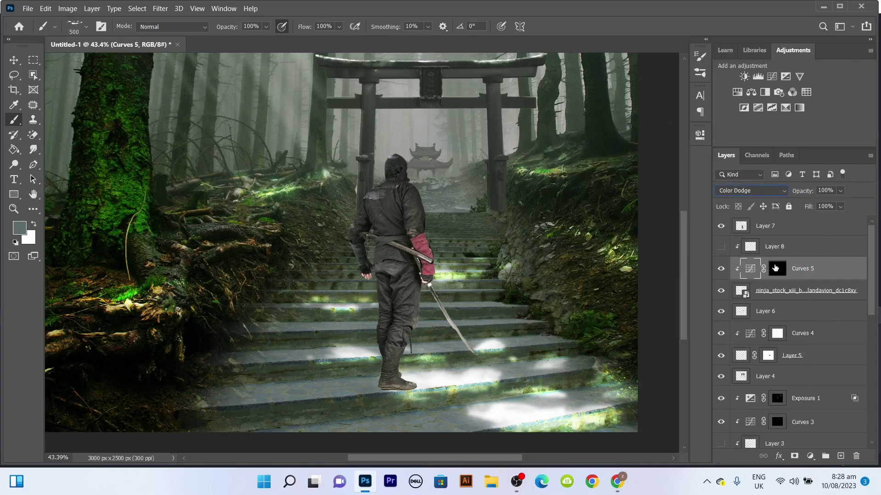
{"action": "left_click", "coordinate": [699, 134]}
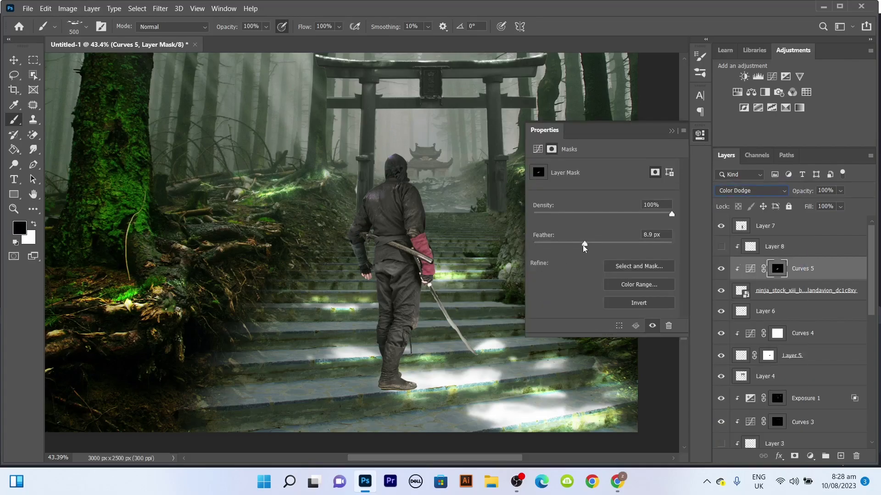
{"action": "left_click", "coordinate": [671, 132]}
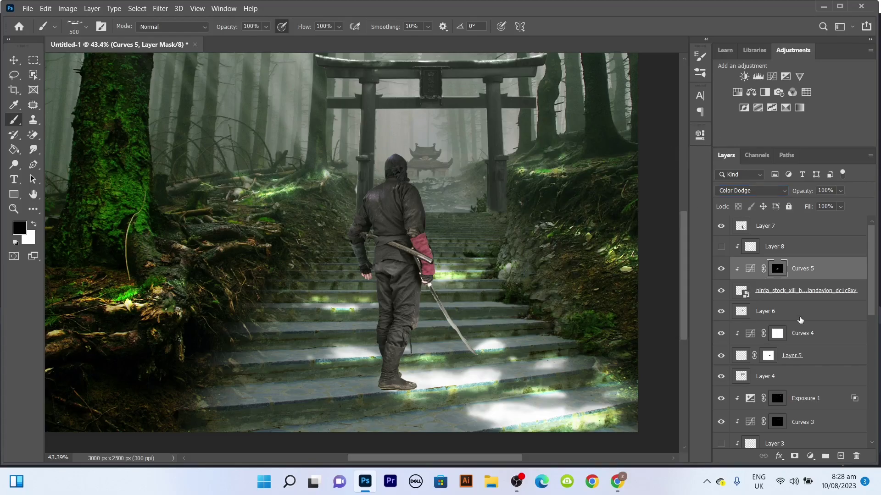
Try a colorized, more saturated Hue/Saturation tint above Curves 5, then release its clipping.
{"action": "left_click", "coordinate": [813, 273]}
{"action": "left_click", "coordinate": [737, 91]}
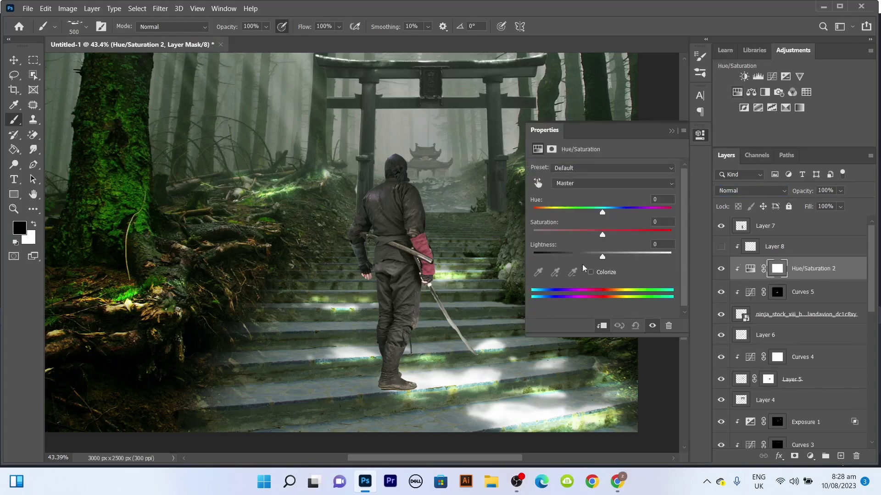
{"action": "mouse_move", "coordinate": [601, 214]}
{"action": "left_mouse_down"}
{"action": "mouse_move", "coordinate": [571, 212]}
{"action": "mouse_move", "coordinate": [672, 234]}
{"action": "mouse_move", "coordinate": [627, 235]}
{"action": "left_mouse_up"}
{"action": "left_click", "coordinate": [591, 272]}
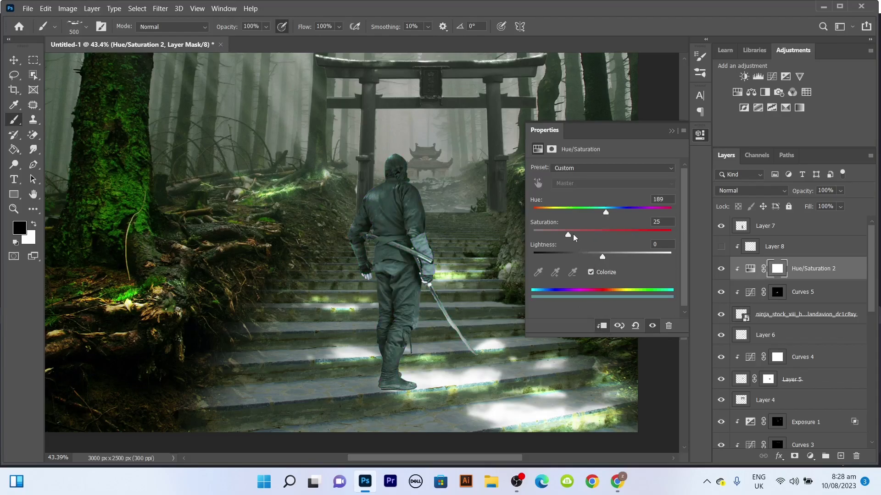
{"action": "left_click_drag", "start_coordinate": [569, 235], "coordinate": [616, 234]}
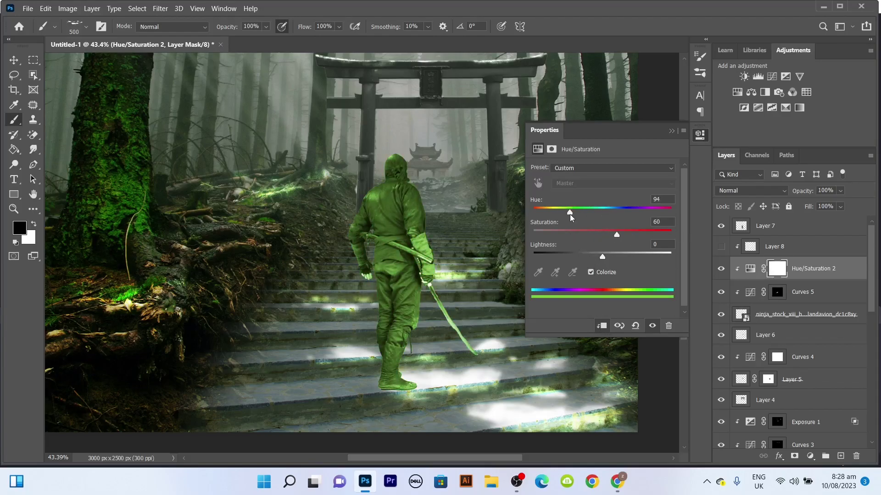
{"action": "left_click", "coordinate": [769, 280], "text": "alt"}
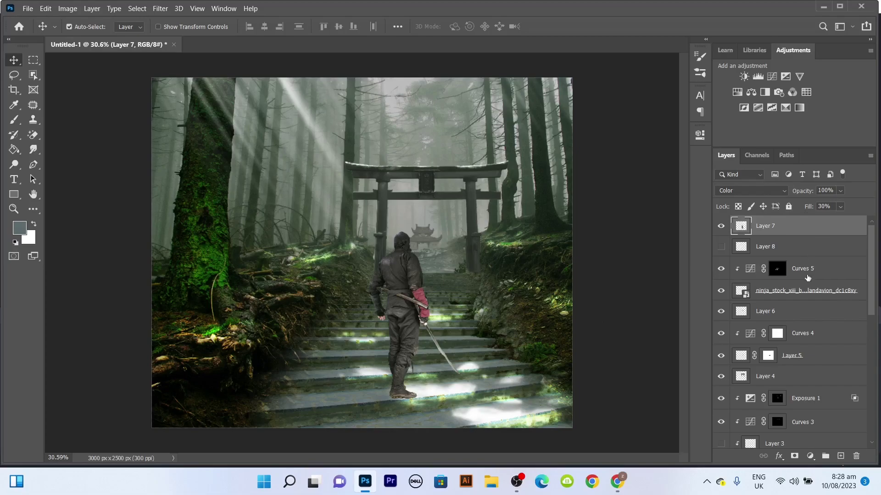
Add a Levels adjustment clipped above Curves 5 with lowered output white to darken the ninja.
{"action": "left_click", "coordinate": [834, 266]}
{"action": "left_click", "coordinate": [758, 76]}
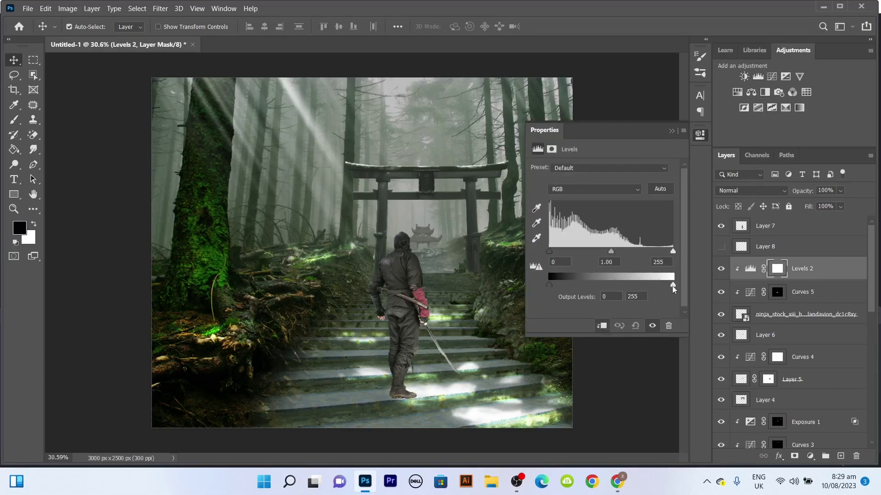
{"action": "left_click_drag", "start_coordinate": [673, 285], "coordinate": [638, 285]}
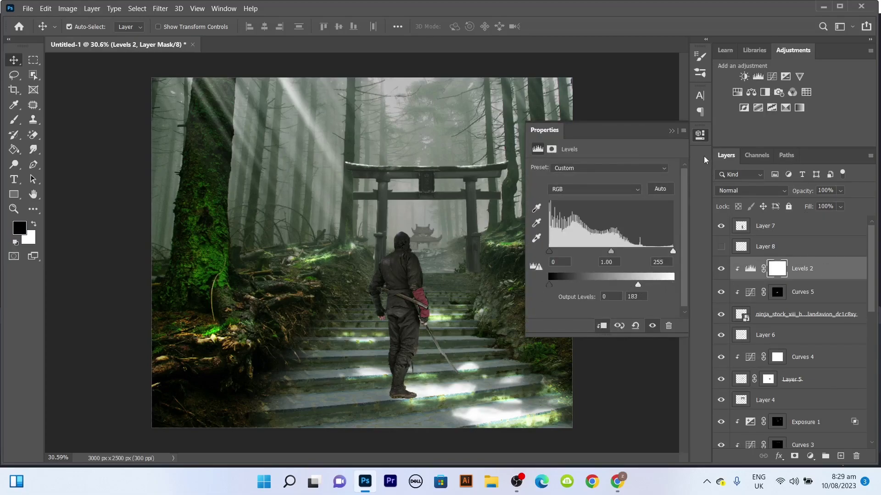
{"action": "left_click", "coordinate": [671, 132]}
Select the soft 45 px brush with white as the painting colour.
{"action": "scroll", "coordinate": [399, 242], "scroll_direction": "up", "scroll_amount": 5}
{"action": "key", "text": "b"}
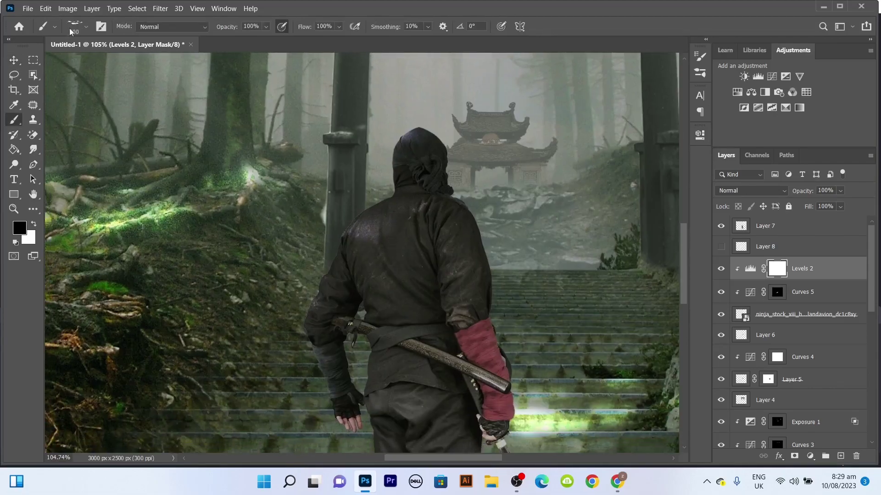
{"action": "left_click", "coordinate": [85, 26]}
{"action": "double_click", "coordinate": [120, 112]}
{"action": "scroll", "coordinate": [325, 304], "scroll_direction": "up", "scroll_amount": 3}
{"action": "scroll", "coordinate": [376, 248], "scroll_direction": "down", "scroll_amount": 3}
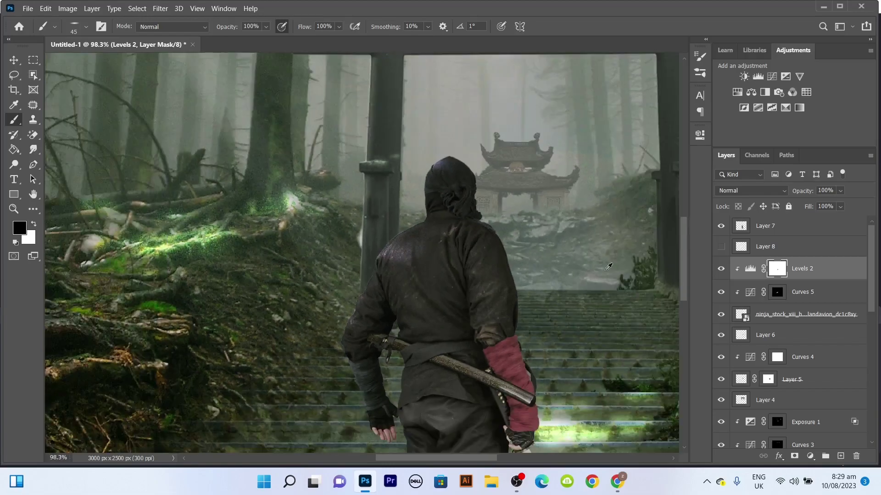
{"action": "scroll", "coordinate": [427, 190], "scroll_direction": "up", "scroll_amount": 5}
{"action": "scroll", "coordinate": [427, 190], "scroll_direction": "up", "scroll_amount": 1}
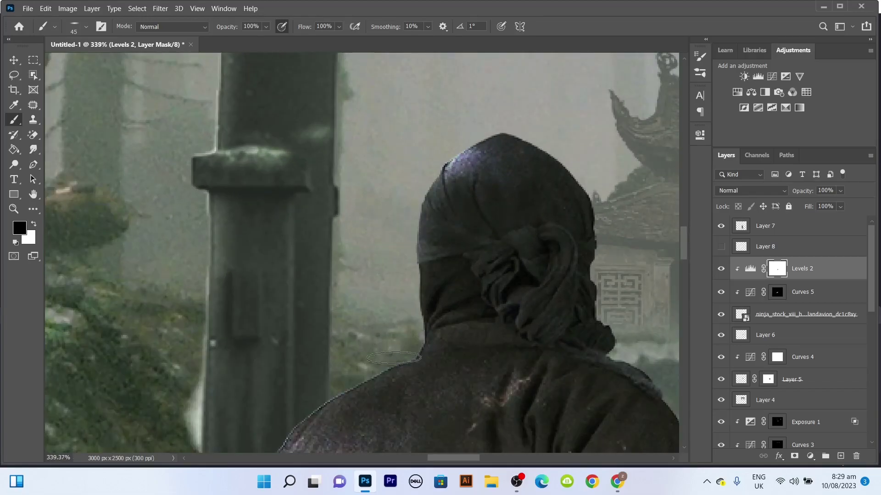
{"action": "key", "text": "x"}
Paint the Levels mask black over the ninja's shoulder fold to hold back the darkening.
{"action": "scroll", "coordinate": [413, 321], "scroll_direction": "down", "scroll_amount": 2}
{"action": "scroll", "coordinate": [330, 173], "scroll_direction": "down", "scroll_amount": 3}
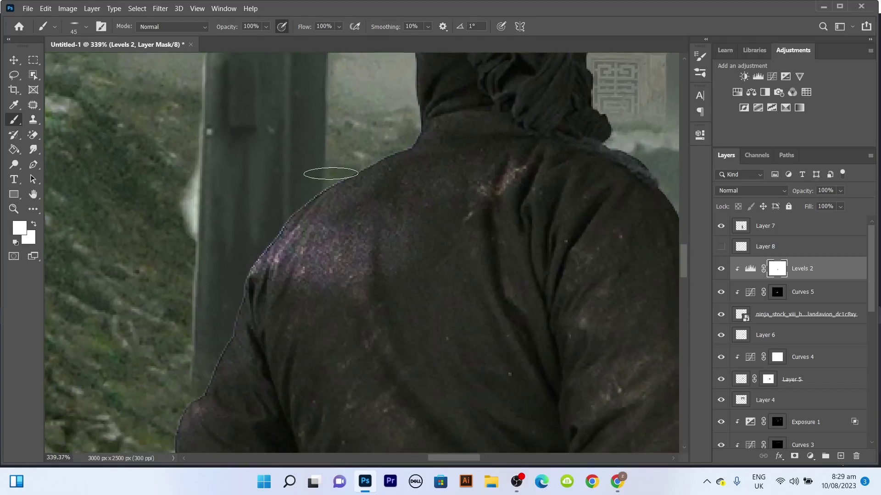
{"action": "scroll", "coordinate": [212, 379], "scroll_direction": "down", "scroll_amount": 3}
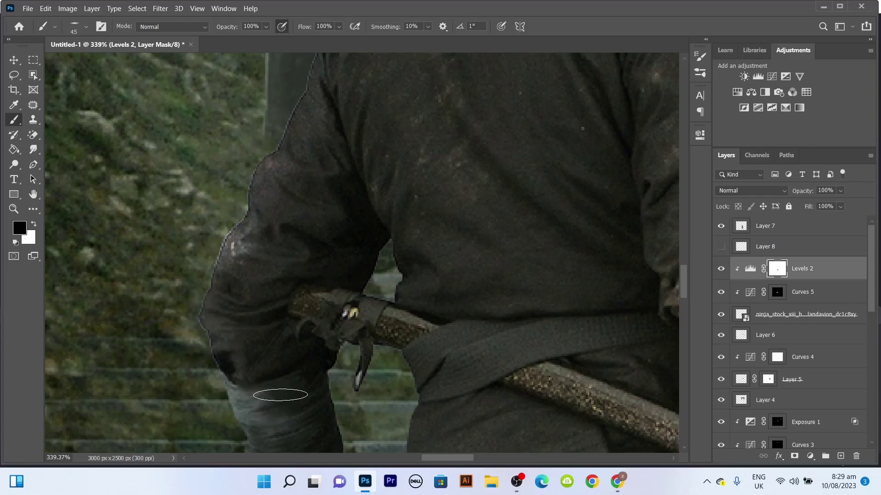
{"action": "key", "text": "x"}
{"action": "scroll", "coordinate": [297, 374], "scroll_direction": "down", "scroll_amount": 5}
{"action": "scroll", "coordinate": [381, 239], "scroll_direction": "up", "scroll_amount": 3}
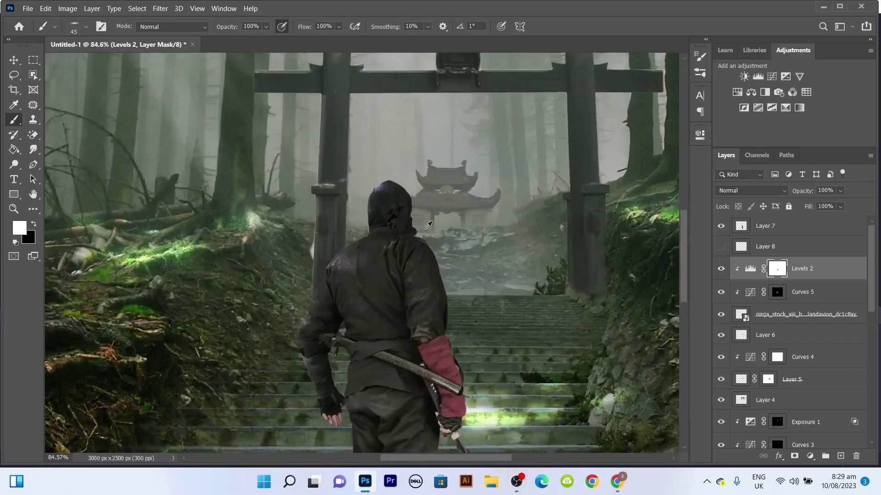
{"action": "scroll", "coordinate": [381, 240], "scroll_direction": "up", "scroll_amount": 2}
{"action": "key", "text": "x"}
{"action": "left_click", "coordinate": [350, 229]}
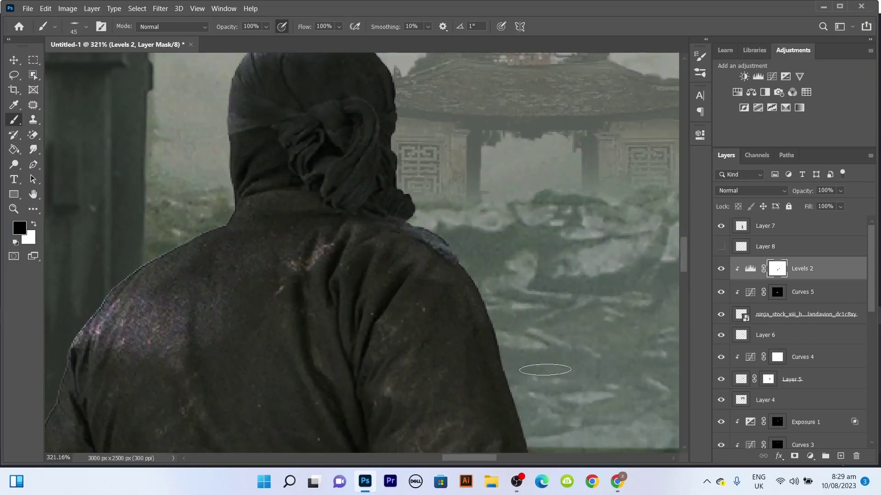
{"action": "key", "text": "x"}
{"action": "key", "text": "x"}
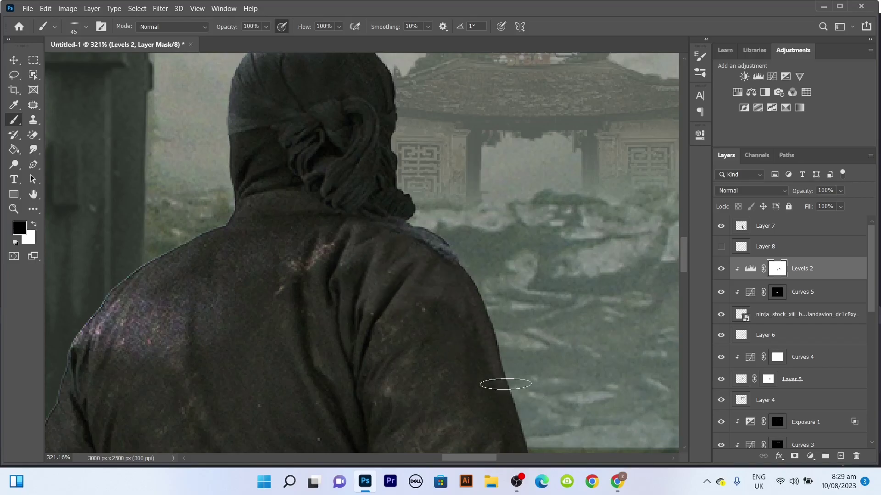
{"action": "left_click_drag", "start_coordinate": [478, 360], "coordinate": [435, 254]}
{"action": "scroll", "coordinate": [491, 376], "scroll_direction": "down", "scroll_amount": 2}
{"action": "scroll", "coordinate": [478, 300], "scroll_direction": "down", "scroll_amount": 3}
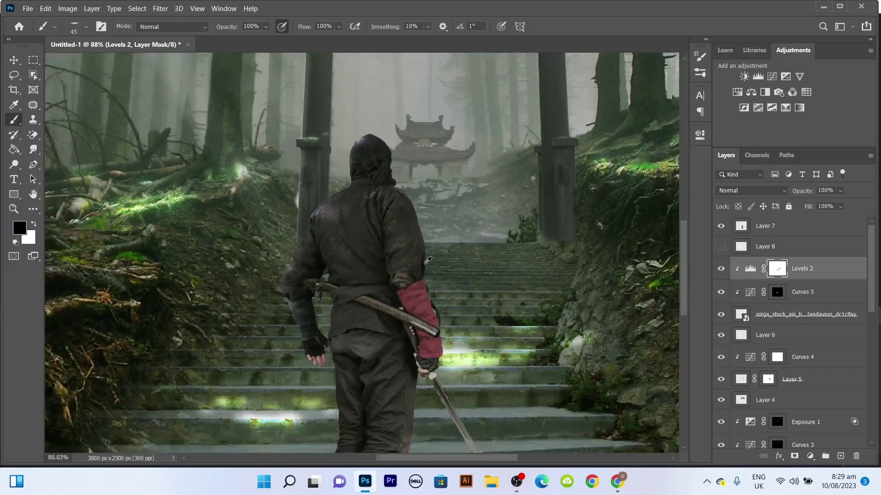
{"action": "scroll", "coordinate": [412, 275], "scroll_direction": "down", "scroll_amount": 2}
{"action": "scroll", "coordinate": [378, 289], "scroll_direction": "up", "scroll_amount": 2}
{"action": "left_click_drag", "start_coordinate": [377, 289], "coordinate": [355, 169]}
Select the morano-1751555 layer and briefly hide it to compare.
{"action": "key", "text": "v"}
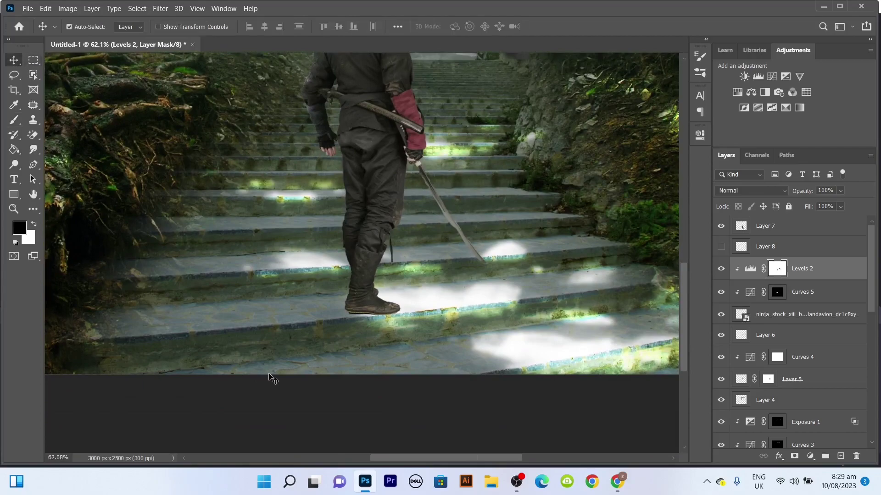
{"action": "left_click", "coordinate": [274, 375]}
{"action": "scroll", "coordinate": [799, 416], "scroll_direction": "down", "scroll_amount": 2}
{"action": "left_click", "coordinate": [720, 377]}
{"action": "left_click", "coordinate": [720, 377]}
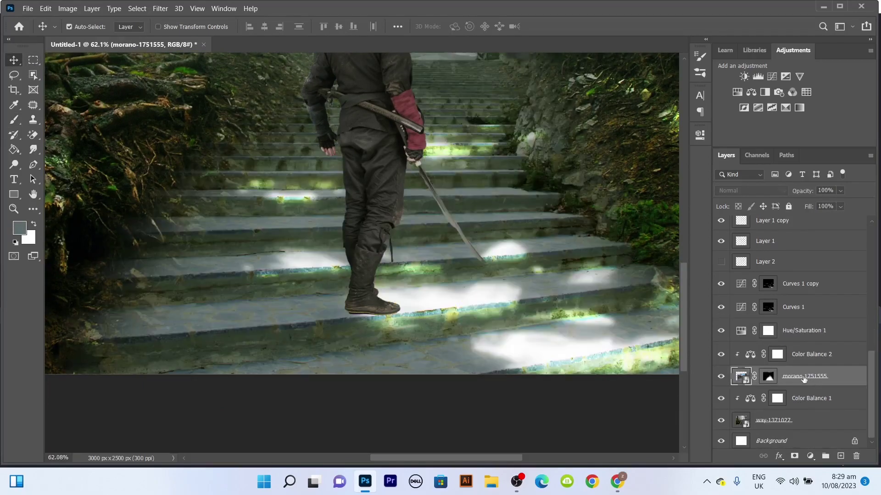
Add Levels 3 above Color Balance 2 with its output white lowered.
{"action": "left_click", "coordinate": [815, 360]}
{"action": "left_click", "coordinate": [757, 76]}
{"action": "left_click_drag", "start_coordinate": [673, 284], "coordinate": [579, 286]}
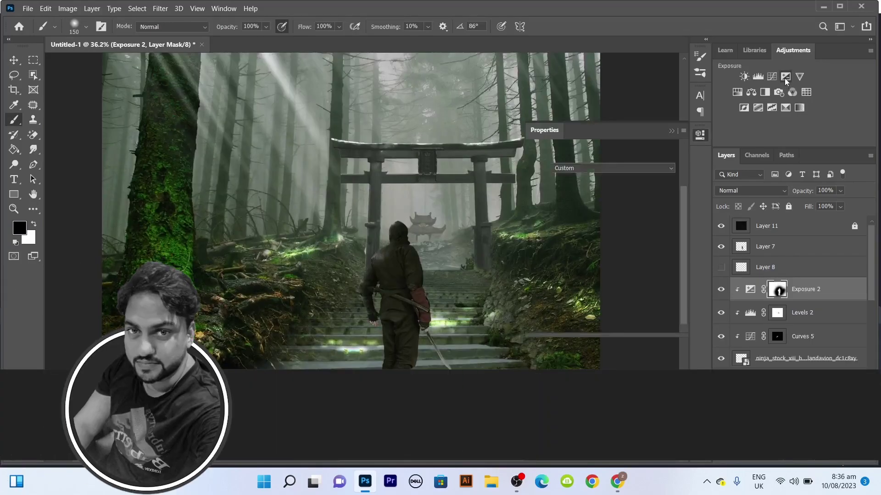
Try a brightening Exposure adjustment on the ninja, then delete it.
{"action": "left_click", "coordinate": [786, 77]}
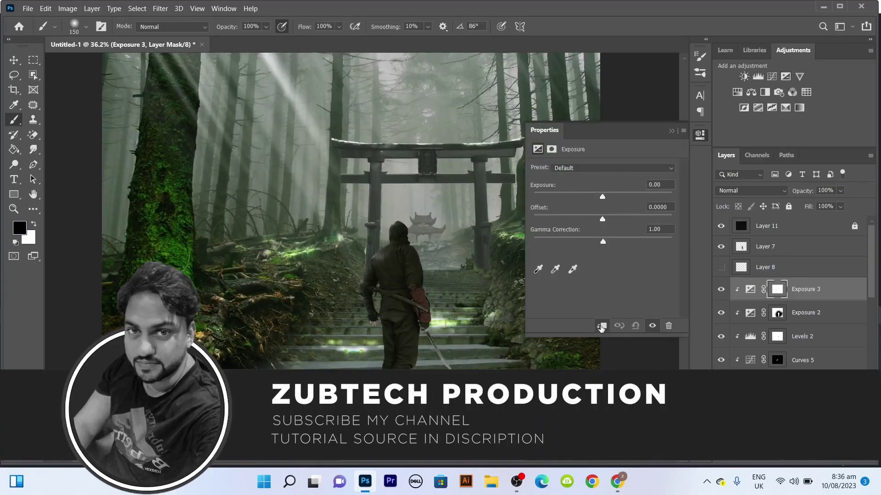
{"action": "left_click_drag", "start_coordinate": [602, 197], "coordinate": [634, 197]}
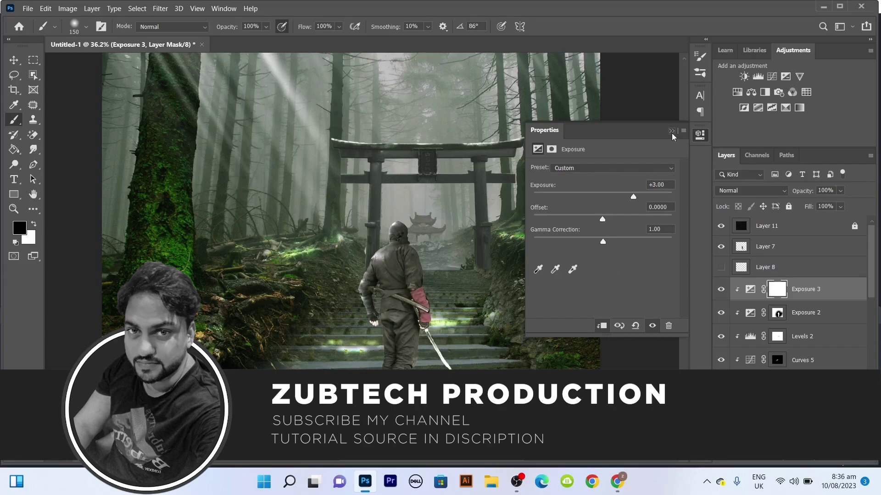
{"action": "key", "text": "Delete"}
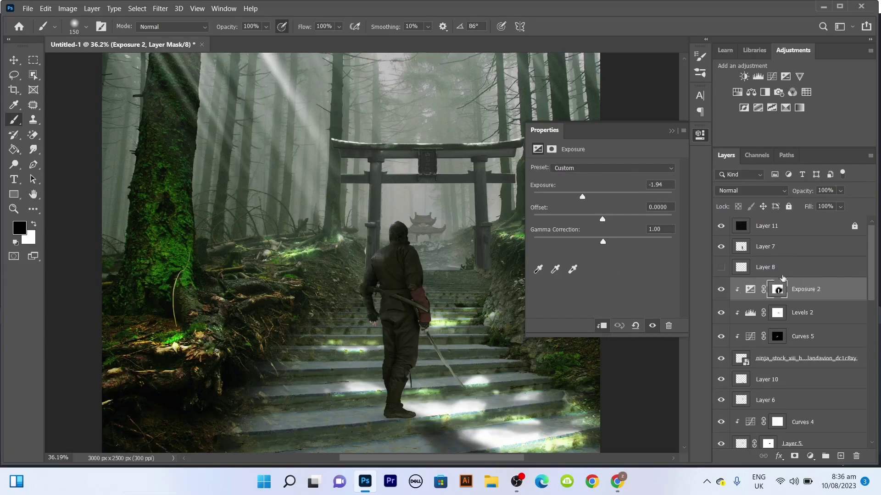
Add Curves 6 clipped to the ninja, pulling in the white point and adjusting the Green channel.
{"action": "left_click", "coordinate": [771, 77]}
{"action": "left_click", "coordinate": [603, 326]}
{"action": "left_click_drag", "start_coordinate": [668, 197], "coordinate": [607, 177]}
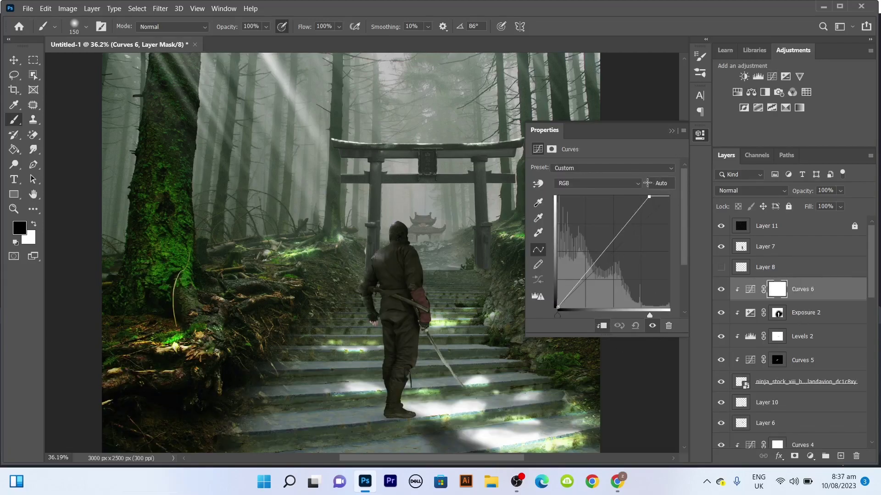
{"action": "left_click", "coordinate": [588, 184]}
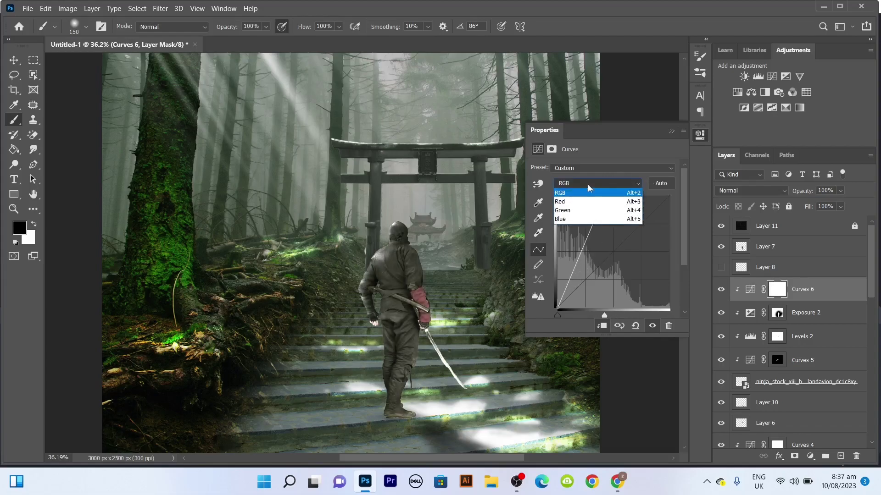
{"action": "left_click", "coordinate": [587, 210]}
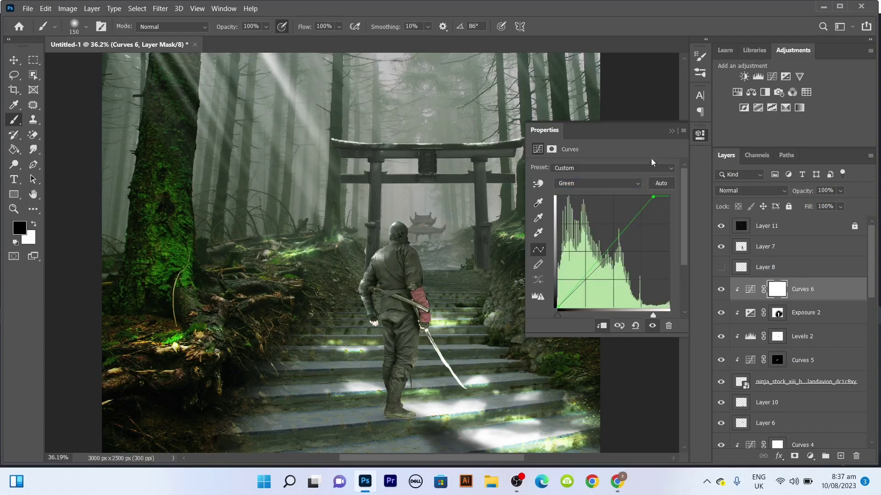
{"action": "left_click", "coordinate": [666, 145]}
Invert the Curves 6 mask and paint the brightening back along the ninja's shoulder and sleeve.
{"action": "key", "text": "ctrl+i"}
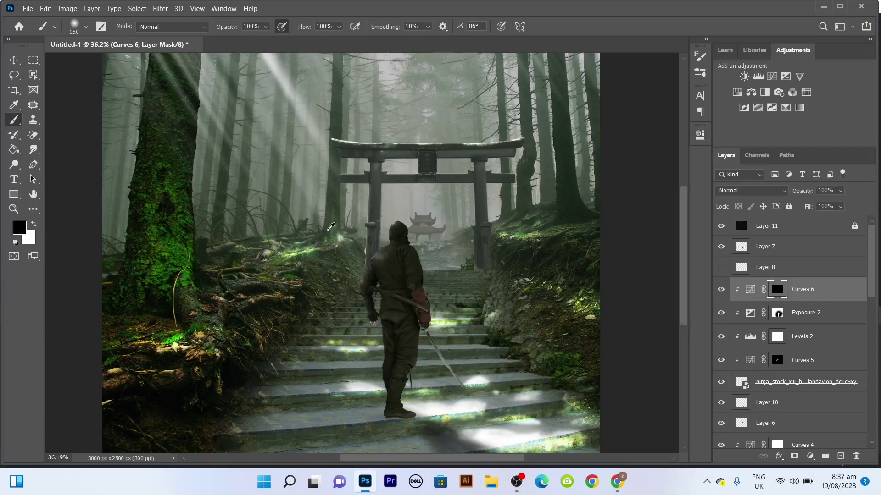
{"action": "scroll", "coordinate": [360, 254], "scroll_direction": "up", "scroll_amount": 5}
{"action": "key", "text": "x"}
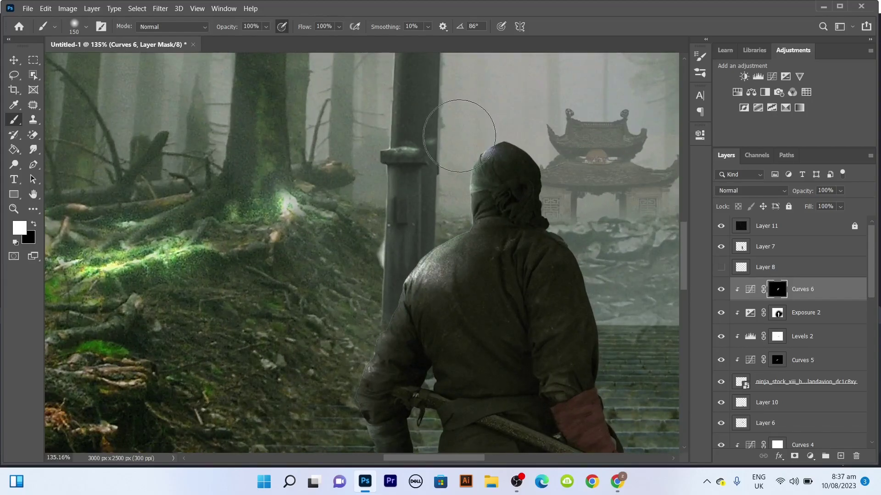
{"action": "left_click_drag", "start_coordinate": [338, 240], "coordinate": [312, 133]}
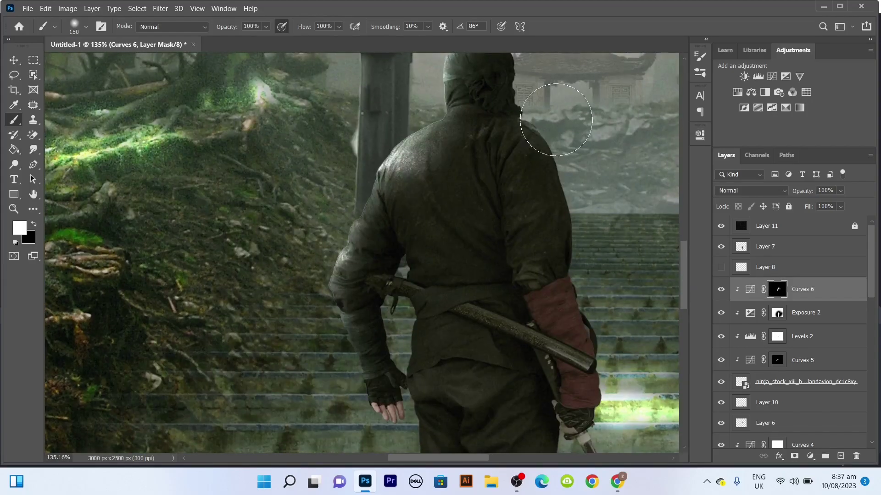
{"action": "left_click_drag", "start_coordinate": [574, 293], "coordinate": [629, 324]}
{"action": "key", "text": "x"}
{"action": "key", "text": "x"}
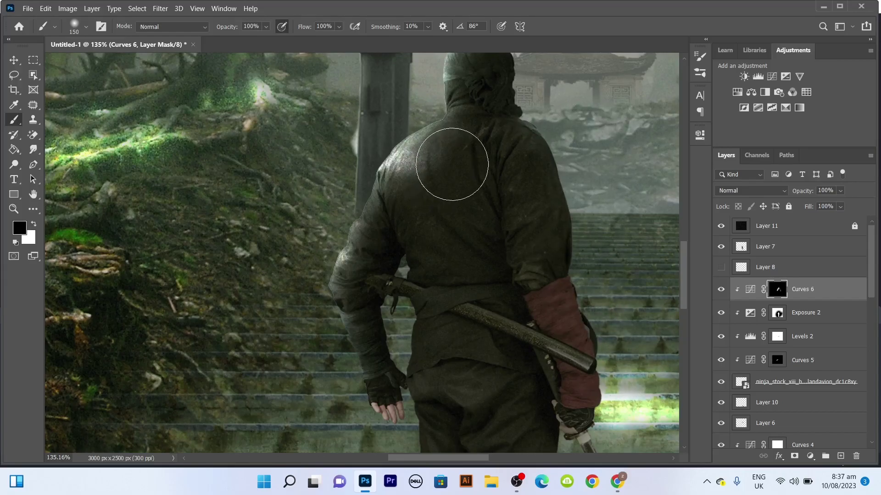
{"action": "left_click_drag", "start_coordinate": [450, 165], "coordinate": [418, 187]}
Zoom out and reopen the Curves 6 adjustment settings.
{"action": "scroll", "coordinate": [443, 412], "scroll_direction": "down", "scroll_amount": 2}
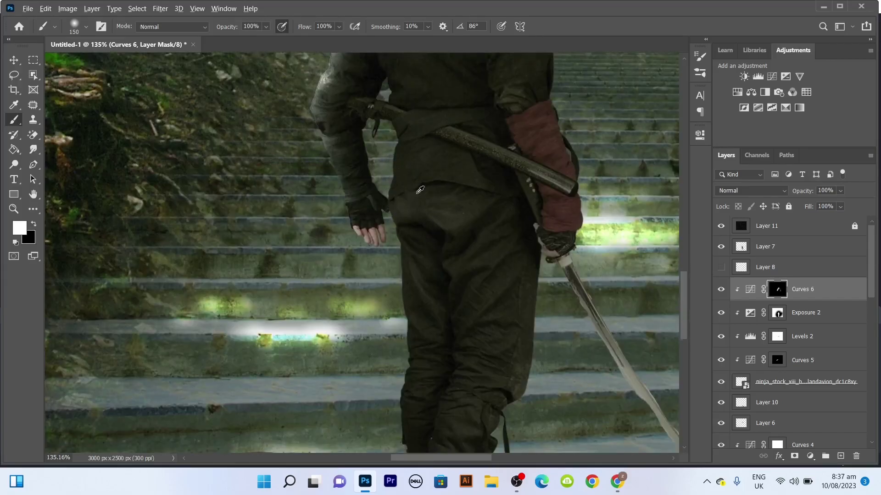
{"action": "scroll", "coordinate": [415, 324], "scroll_direction": "down", "scroll_amount": 5}
{"action": "scroll", "coordinate": [415, 323], "scroll_direction": "up", "scroll_amount": 1}
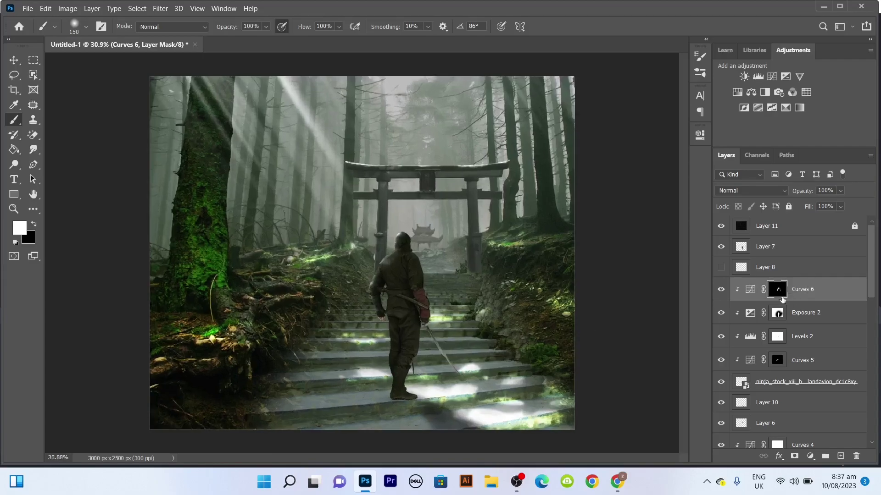
{"action": "double_click", "coordinate": [749, 289]}
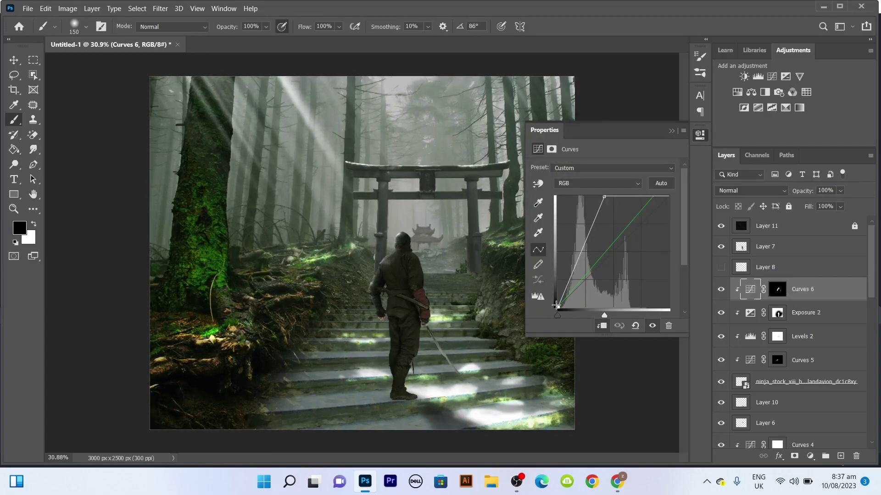
Pull the Curves 6 black point down to zero and compare with the ninja hidden.
{"action": "mouse_move", "coordinate": [557, 270]}
{"action": "left_mouse_down"}
{"action": "mouse_move", "coordinate": [552, 317]}
{"action": "mouse_move", "coordinate": [554, 295]}
{"action": "left_mouse_up"}
{"action": "left_click", "coordinate": [750, 360]}
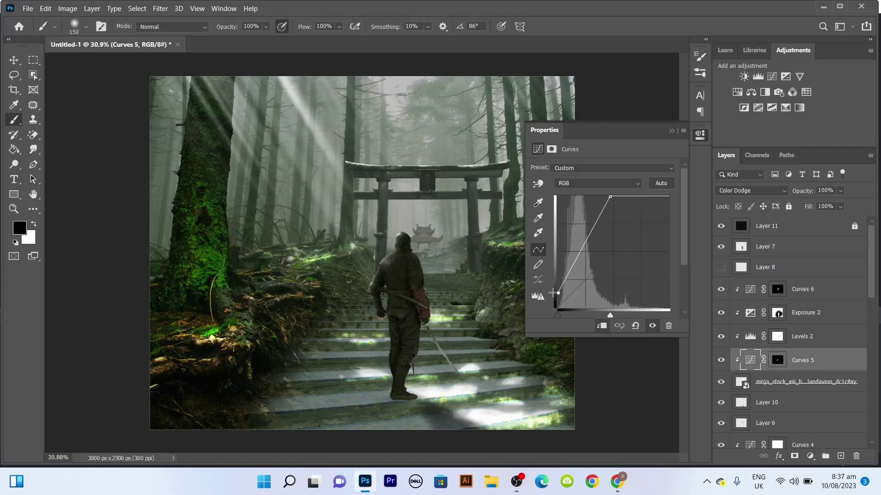
{"action": "left_click", "coordinate": [721, 382]}
Set the Levels 2 output black level to 0.
{"action": "left_click", "coordinate": [777, 337]}
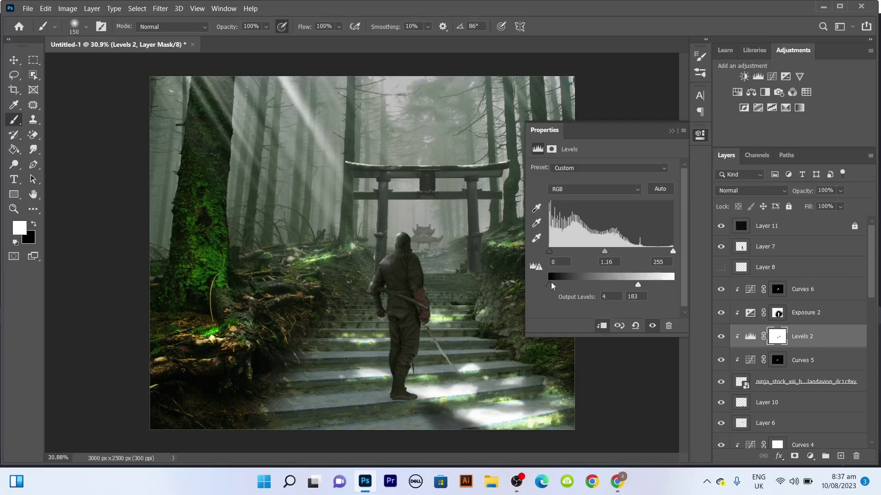
{"action": "left_click_drag", "start_coordinate": [551, 282], "coordinate": [548, 283]}
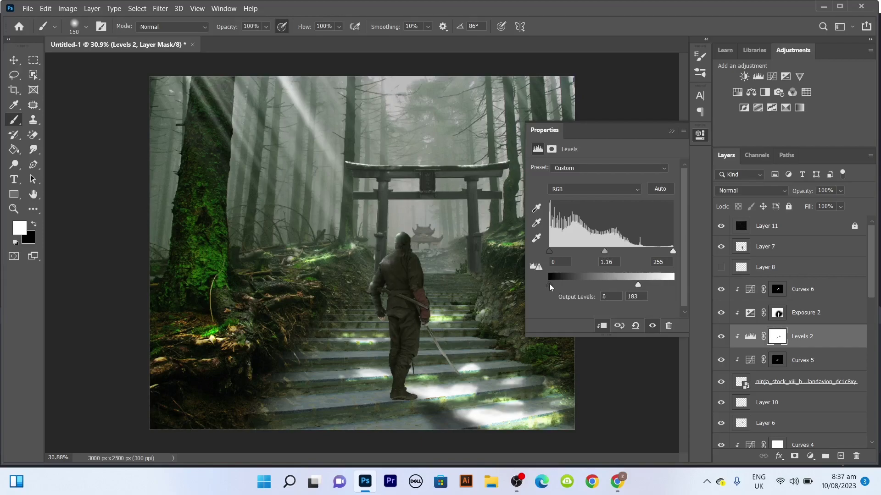
{"action": "left_click", "coordinate": [671, 131]}
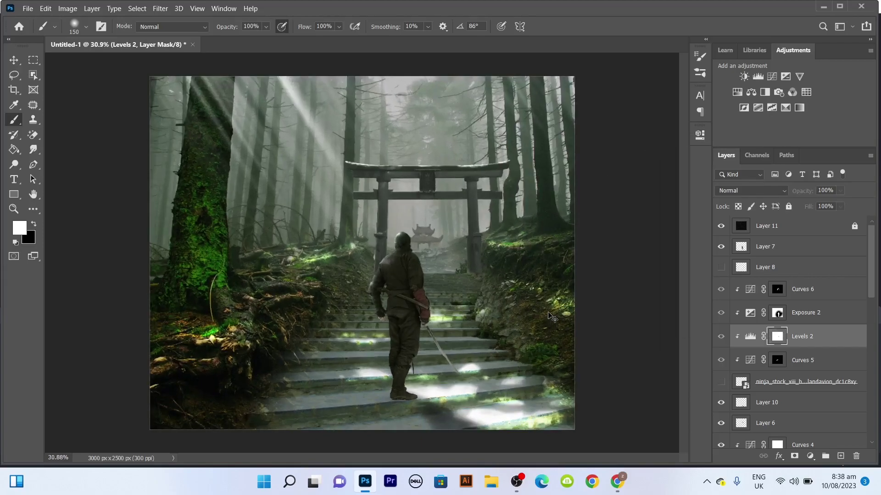
{"action": "scroll", "coordinate": [403, 363], "scroll_direction": "up", "scroll_amount": 3}
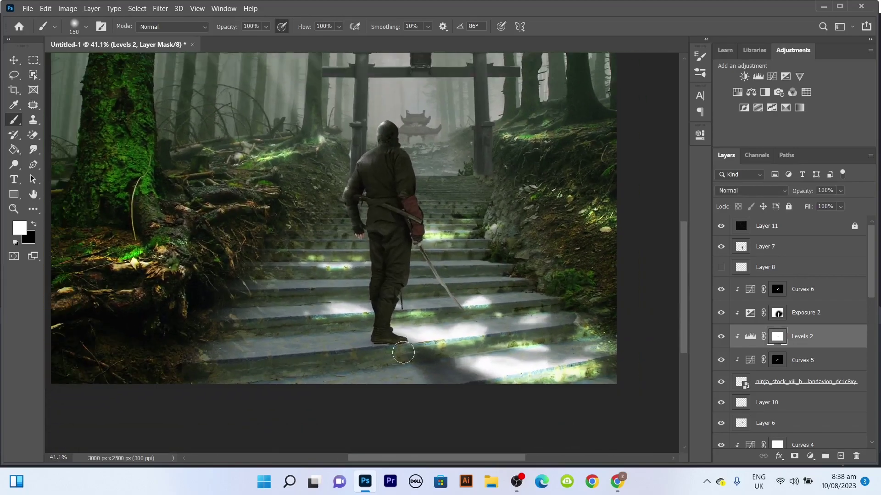
{"action": "scroll", "coordinate": [403, 352], "scroll_direction": "up", "scroll_amount": 1}
Nudge Layer 10 a few pixels sideways with the Move tool.
{"action": "key", "text": "v"}
{"action": "left_click_drag", "start_coordinate": [451, 374], "coordinate": [443, 373]}
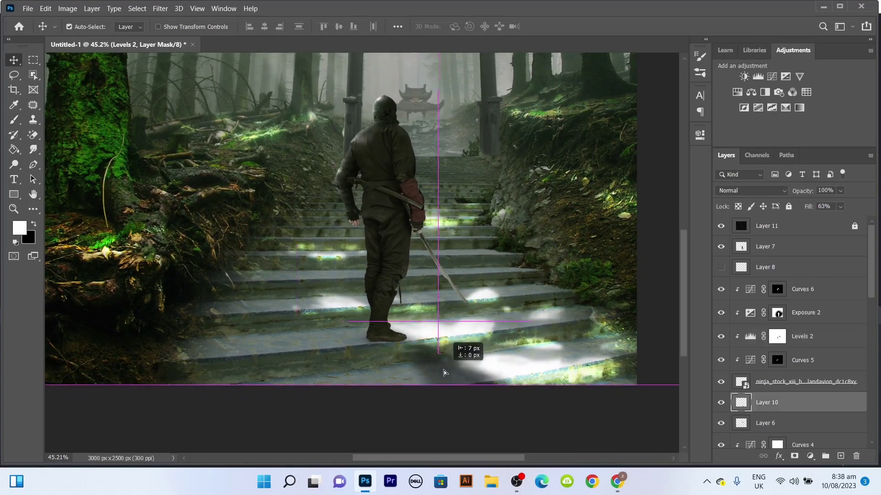
{"action": "scroll", "coordinate": [449, 362], "scroll_direction": "down", "scroll_amount": 2}
{"action": "scroll", "coordinate": [458, 356], "scroll_direction": "down", "scroll_amount": 2}
{"action": "scroll", "coordinate": [468, 351], "scroll_direction": "down", "scroll_amount": 1}
{"action": "scroll", "coordinate": [472, 348], "scroll_direction": "up", "scroll_amount": 1}
{"action": "key", "text": "x"}
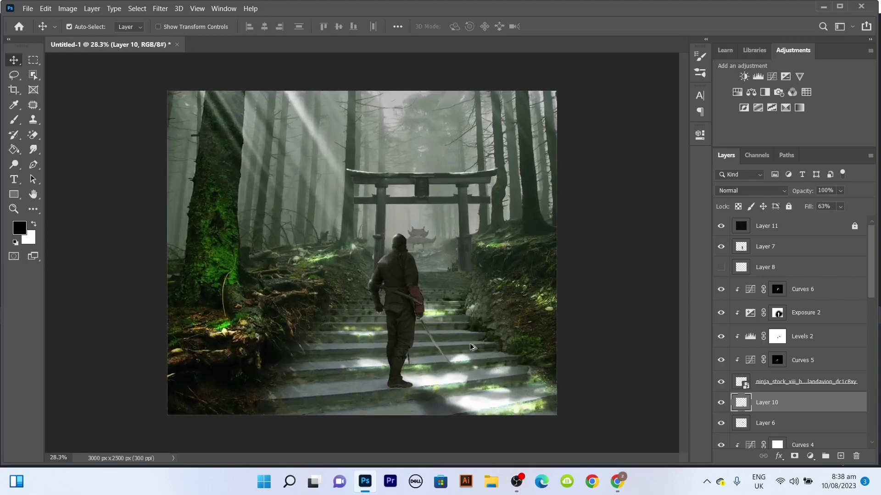
{"action": "scroll", "coordinate": [417, 339], "scroll_direction": "up", "scroll_amount": 2}
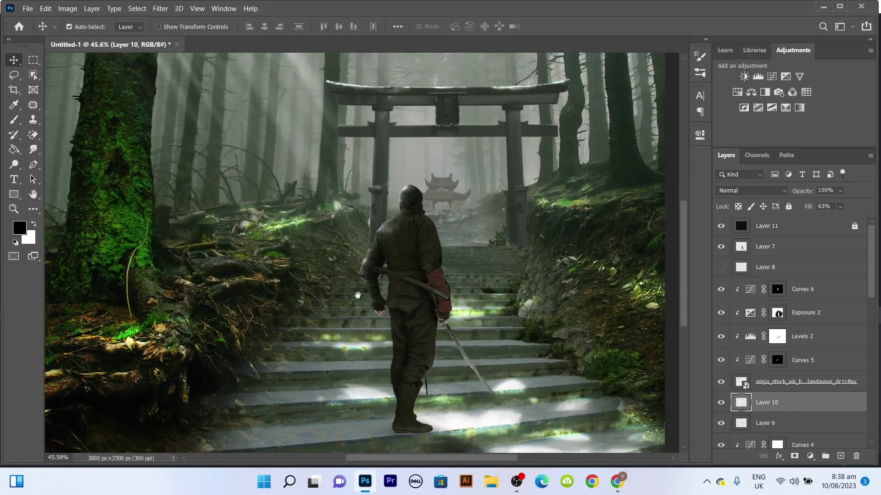
Paint the Curves 6 mask black across the ninja's back.
{"action": "left_click", "coordinate": [765, 246]}
{"action": "left_click", "coordinate": [750, 290]}
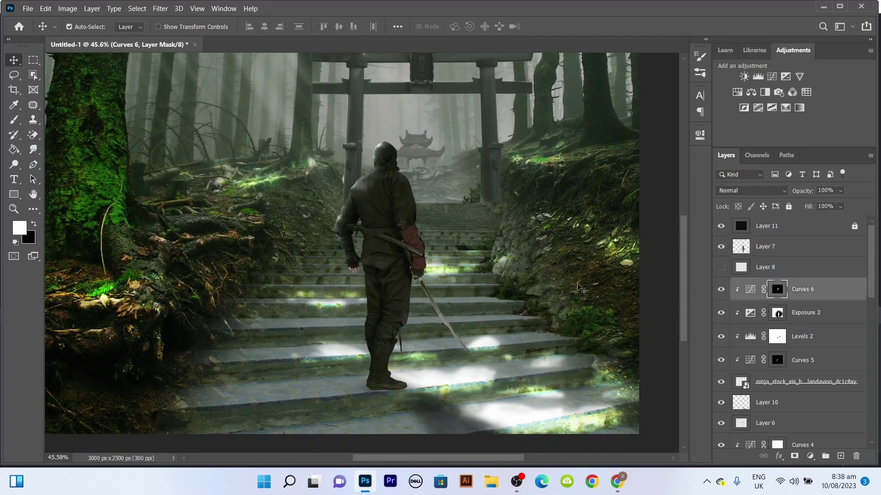
{"action": "key", "text": "b"}
{"action": "key", "text": "x"}
{"action": "scroll", "coordinate": [344, 193], "scroll_direction": "up", "scroll_amount": 2}
{"action": "scroll", "coordinate": [316, 197], "scroll_direction": "up", "scroll_amount": 1}
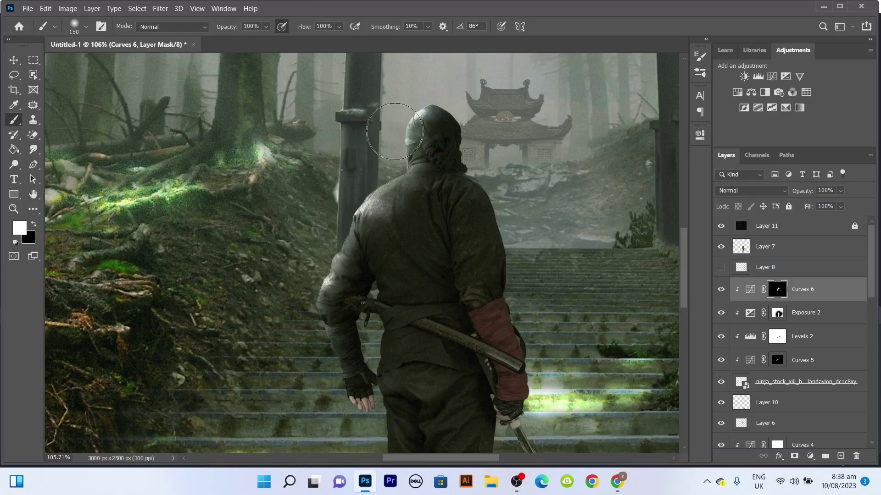
{"action": "key", "text": "x"}
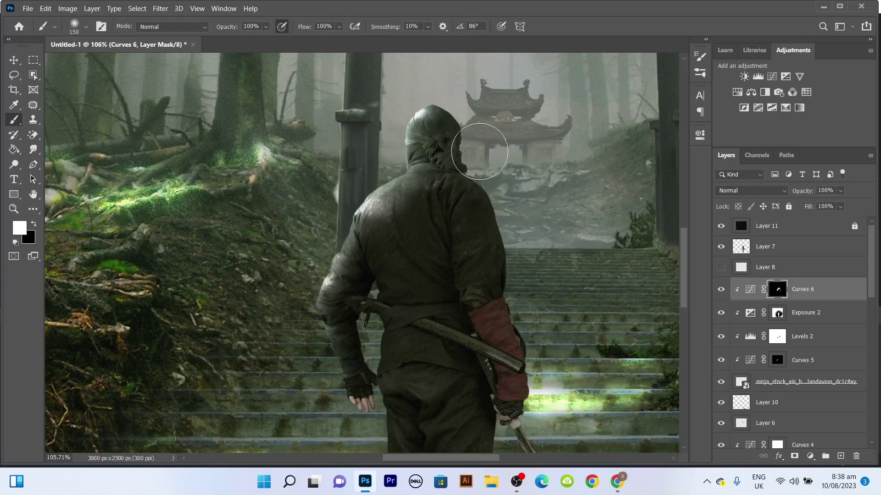
{"action": "mouse_move", "coordinate": [383, 216]}
{"action": "left_mouse_down"}
{"action": "mouse_move", "coordinate": [415, 250]}
{"action": "mouse_move", "coordinate": [403, 363]}
{"action": "mouse_move", "coordinate": [389, 330]}
{"action": "mouse_move", "coordinate": [448, 350]}
{"action": "mouse_move", "coordinate": [374, 272]}
{"action": "left_mouse_up"}
{"action": "key", "text": "x"}
{"action": "key", "text": "x"}
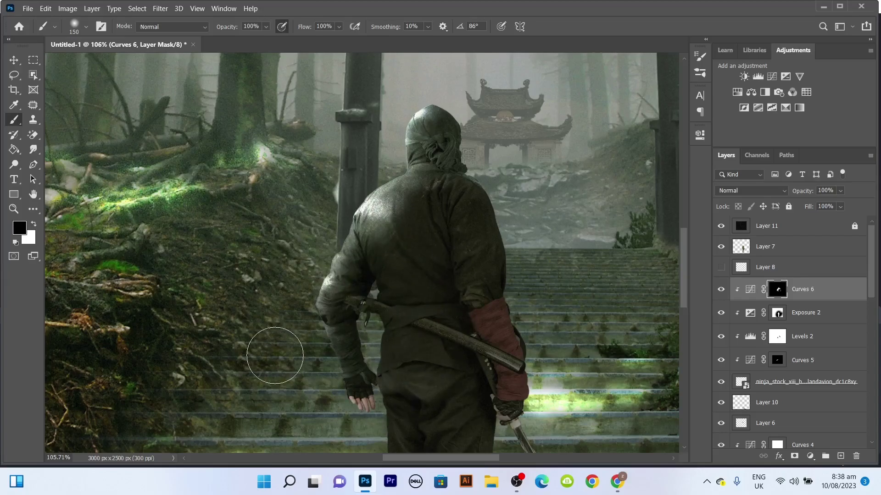
Brighten the ninja's left arm and red sleeve, then reshape the mask over shoulder, back and neck.
{"action": "key", "text": "x"}
{"action": "left_click_drag", "start_coordinate": [276, 359], "coordinate": [399, 373]}
{"action": "key", "text": "x"}
{"action": "key", "text": "x"}
{"action": "key", "text": "x"}
{"action": "mouse_move", "coordinate": [448, 255]}
{"action": "left_mouse_down"}
{"action": "mouse_move", "coordinate": [482, 374]}
{"action": "mouse_move", "coordinate": [451, 197]}
{"action": "mouse_move", "coordinate": [531, 324]}
{"action": "left_mouse_up"}
{"action": "scroll", "coordinate": [530, 325], "scroll_direction": "down", "scroll_amount": 4}
{"action": "scroll", "coordinate": [403, 258], "scroll_direction": "up", "scroll_amount": 4}
{"action": "mouse_move", "coordinate": [403, 258]}
{"action": "left_mouse_down"}
{"action": "mouse_move", "coordinate": [436, 246]}
{"action": "mouse_move", "coordinate": [431, 185]}
{"action": "left_mouse_up"}
{"action": "scroll", "coordinate": [433, 311], "scroll_direction": "down", "scroll_amount": 4}
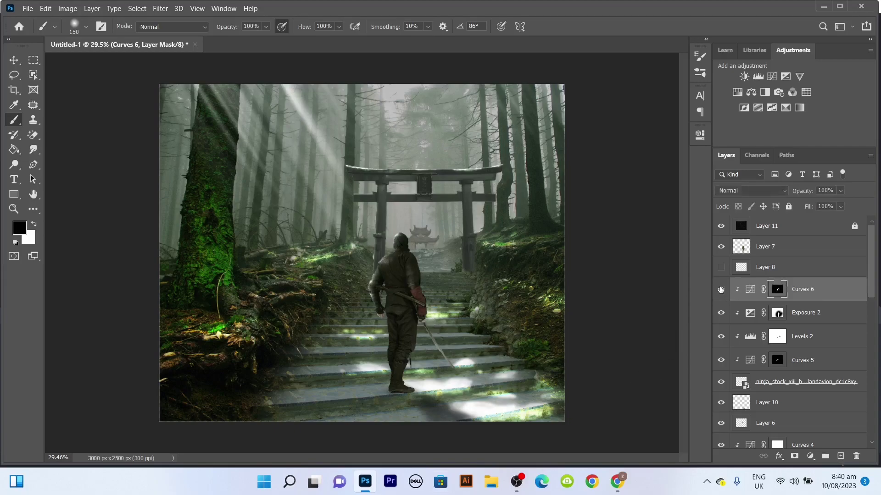
Toggle Exposure 2 to compare and review its settings.
{"action": "left_click", "coordinate": [721, 314]}
{"action": "left_click", "coordinate": [721, 314]}
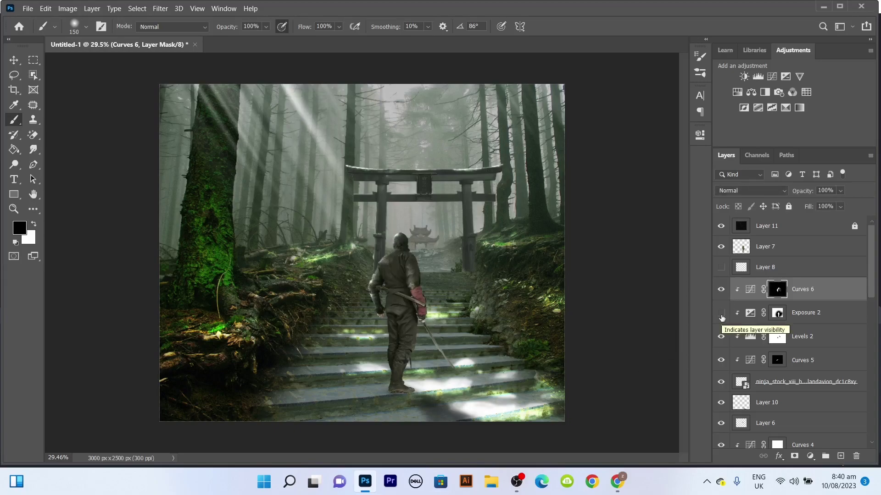
{"action": "left_click", "coordinate": [721, 314]}
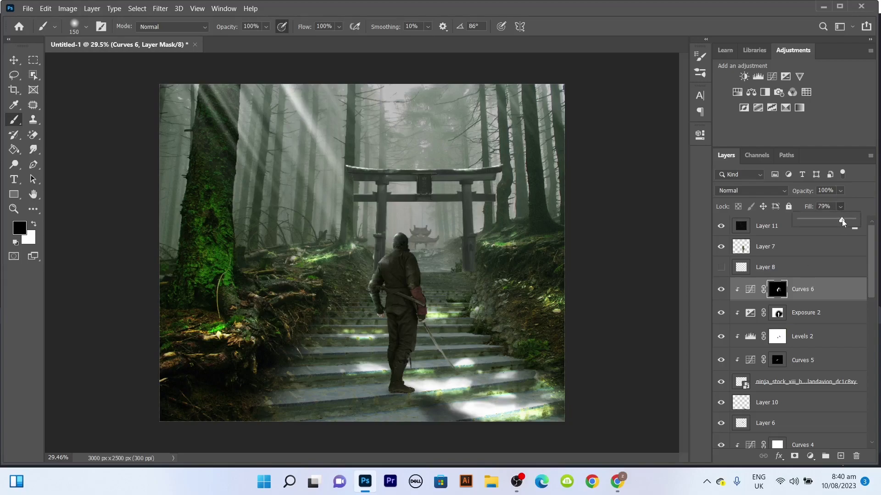
{"action": "double_click", "coordinate": [750, 313]}
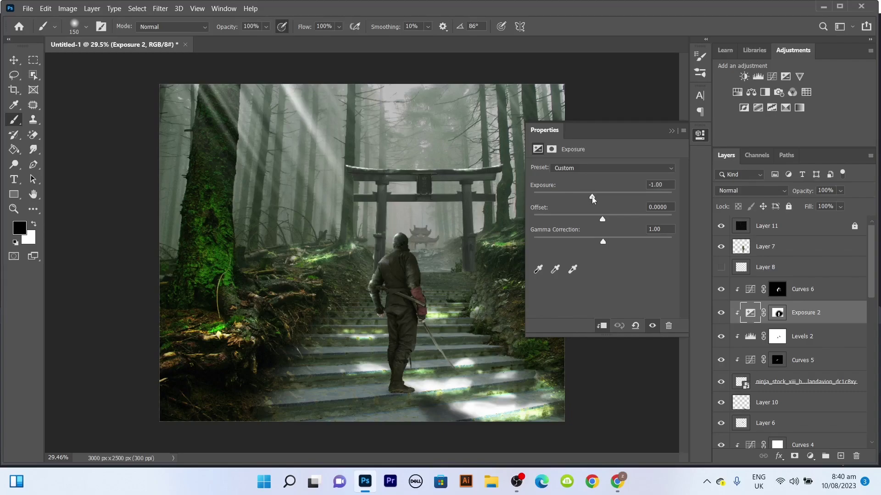
{"action": "left_click", "coordinate": [671, 131]}
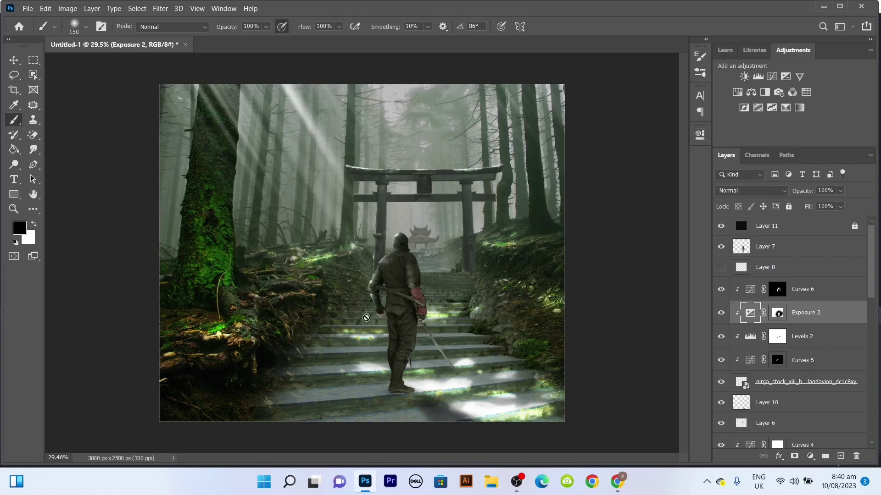
Shift the light-ray layer slightly across the scene.
{"action": "key", "text": "v"}
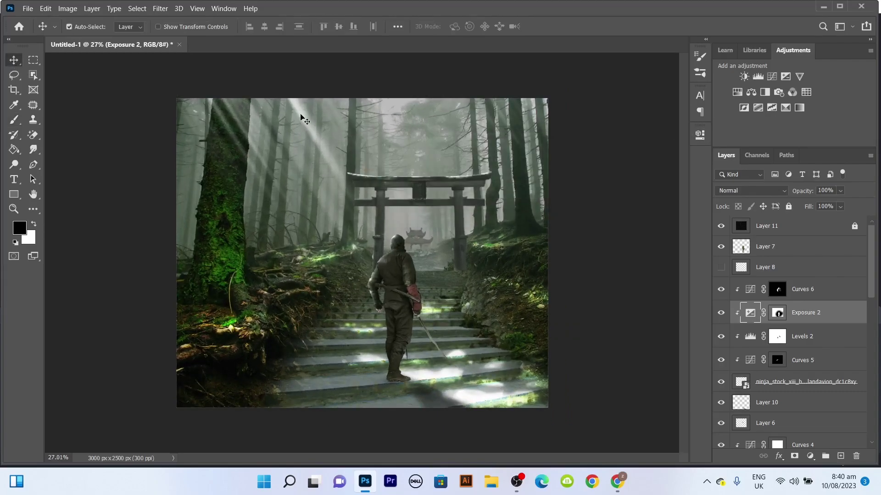
{"action": "left_click", "coordinate": [360, 123]}
{"action": "left_click_drag", "start_coordinate": [316, 140], "coordinate": [278, 100]}
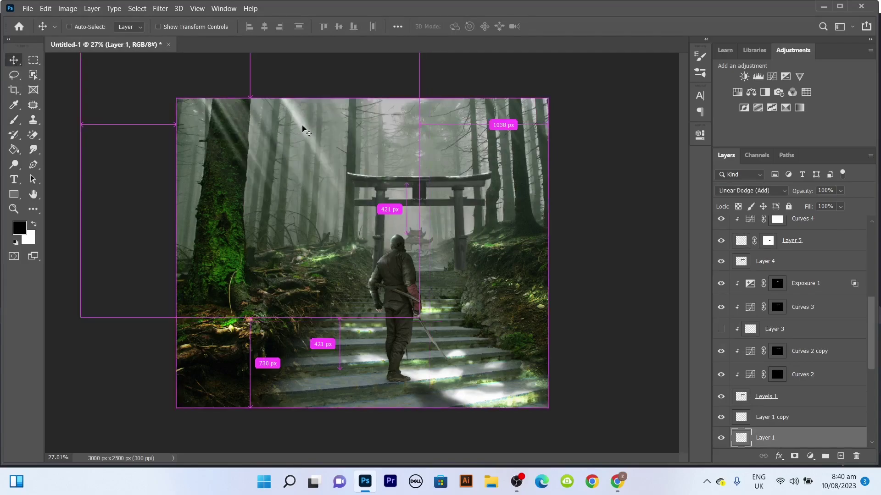
Blur the light rays with a Gaussian Blur of about 38.7 radius.
{"action": "left_click", "coordinate": [161, 8]}
{"action": "left_click", "coordinate": [326, 172]}
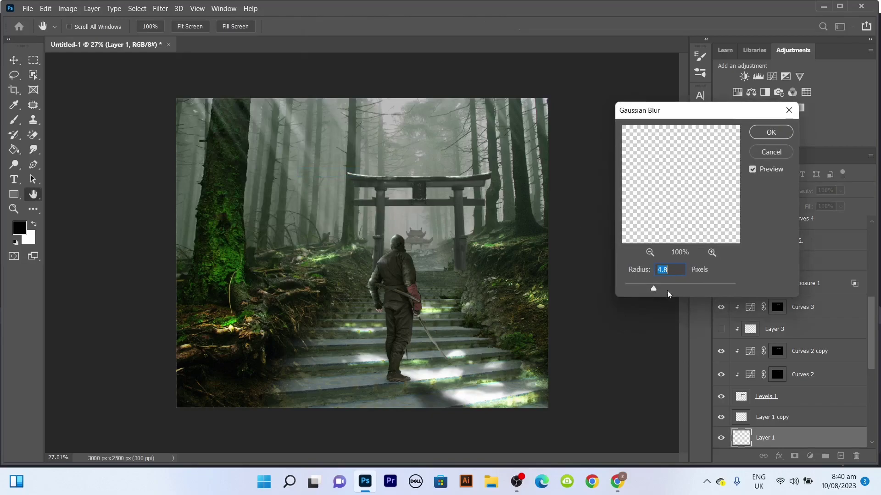
{"action": "left_click_drag", "start_coordinate": [682, 288], "coordinate": [694, 288]}
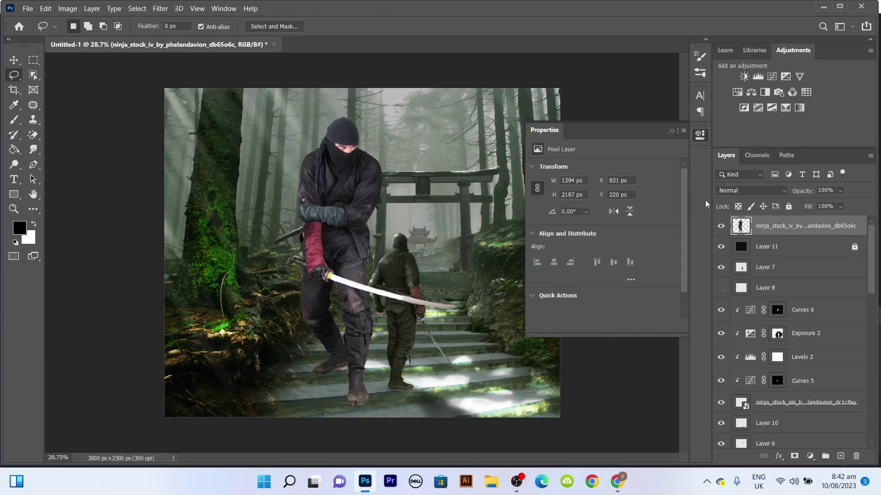
Convert the new ninja layer into a smart object.
{"action": "left_click", "coordinate": [673, 132]}
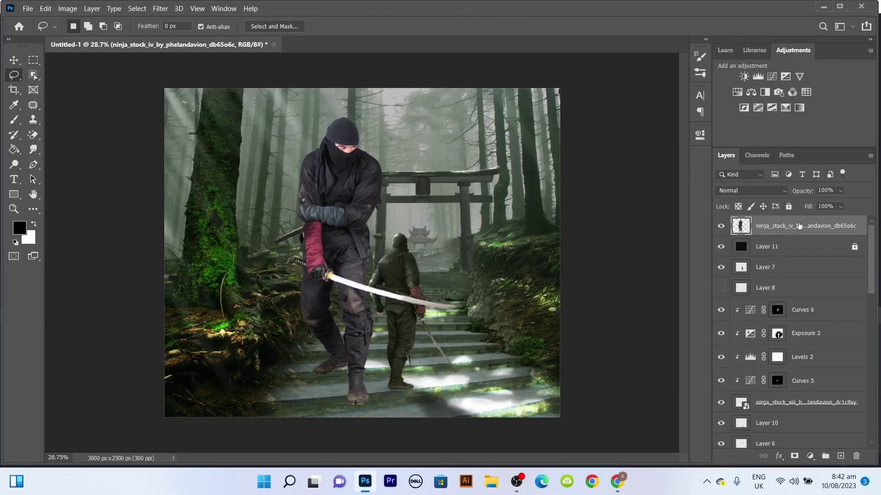
{"action": "right_click", "coordinate": [799, 226]}
{"action": "left_click", "coordinate": [715, 147]}
Flip the ninja horizontally, shrink it to about 24%, and place it beside the torii gate.
{"action": "key", "text": "ctrl+t"}
{"action": "right_click", "coordinate": [377, 194]}
{"action": "left_click", "coordinate": [447, 373]}
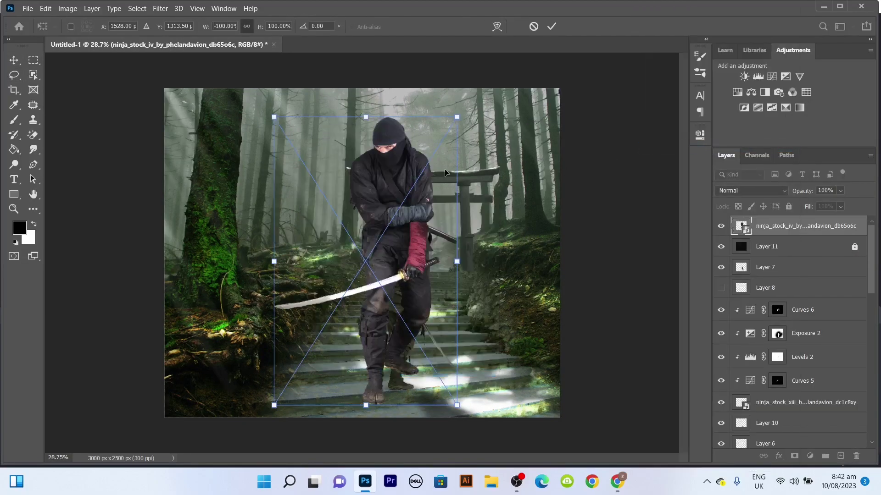
{"action": "left_click_drag", "start_coordinate": [457, 118], "coordinate": [318, 335]}
{"action": "left_click_drag", "start_coordinate": [295, 368], "coordinate": [442, 239]}
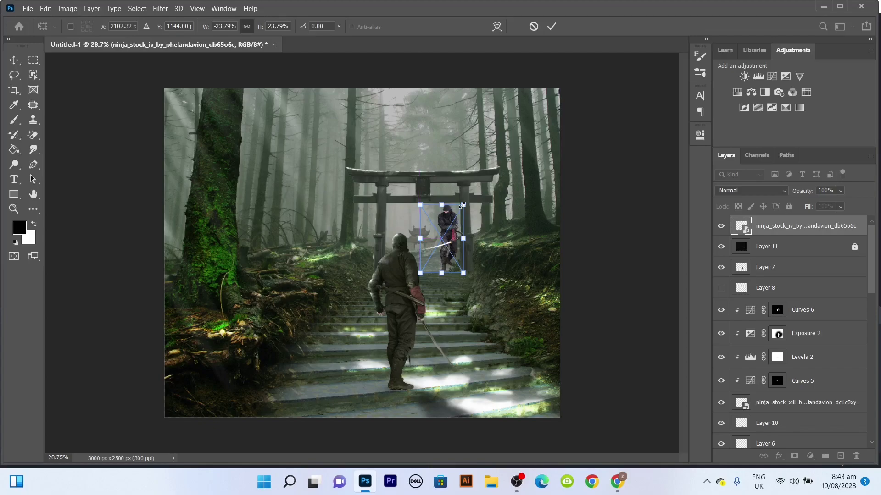
{"action": "left_click_drag", "start_coordinate": [462, 205], "coordinate": [447, 254]}
{"action": "key", "text": "Return"}
Move the small ninja right onto the far steps.
{"action": "key", "text": "l"}
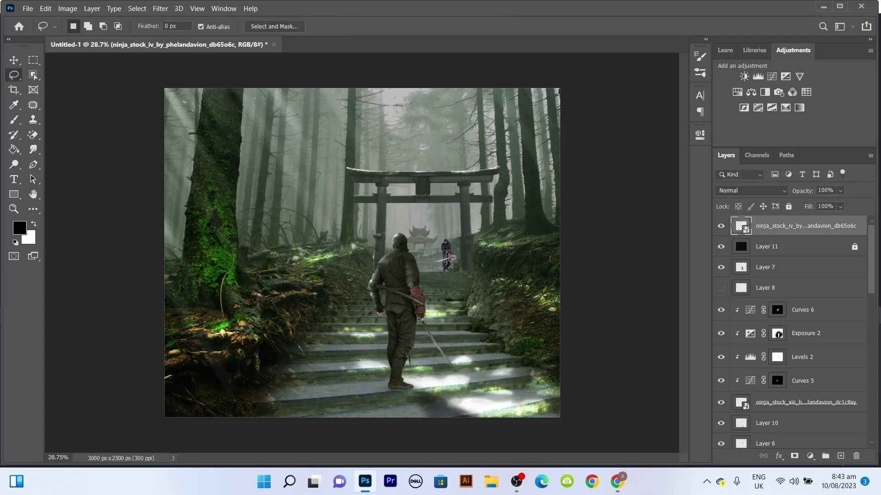
{"action": "scroll", "coordinate": [447, 255], "scroll_direction": "up", "scroll_amount": 5}
{"action": "left_click", "coordinate": [14, 60]}
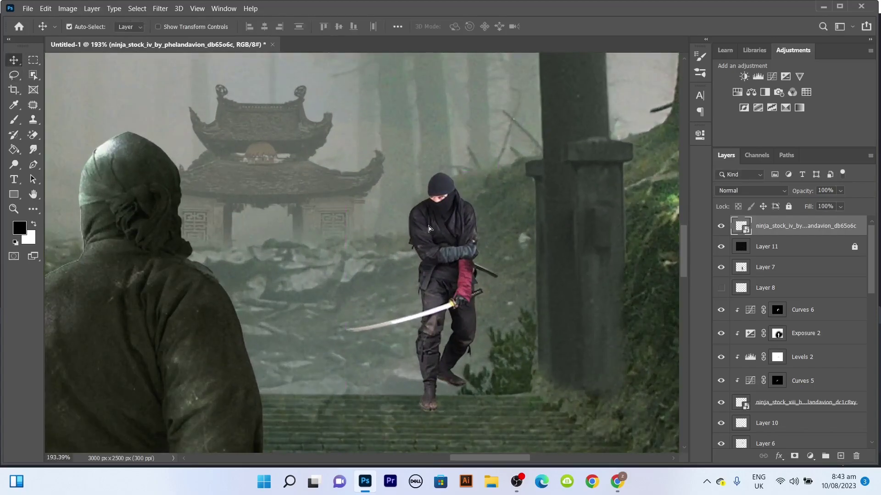
{"action": "left_click_drag", "start_coordinate": [428, 228], "coordinate": [497, 243]}
{"action": "scroll", "coordinate": [497, 244], "scroll_direction": "down", "scroll_amount": 3}
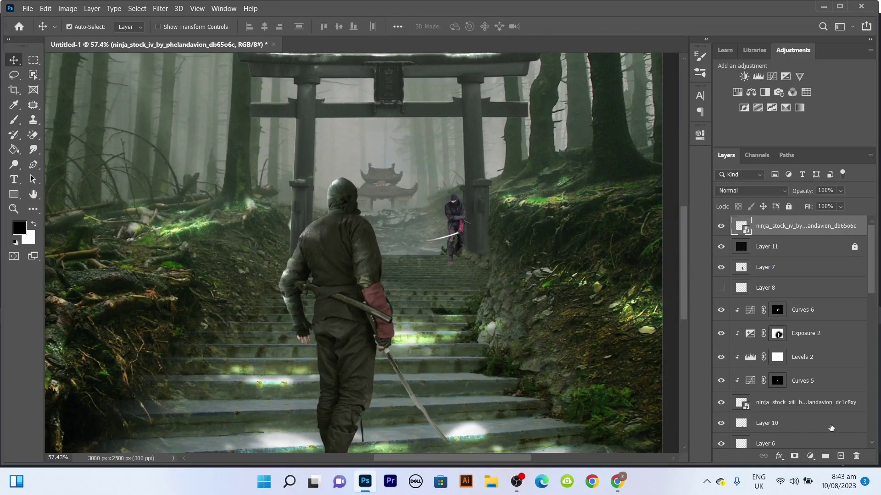
Add a layer over the small ninja with sampled scene green, set to Color at 51% fill.
{"action": "left_click", "coordinate": [840, 455]}
{"action": "left_click", "coordinate": [740, 247], "text": "ctrl"}
{"action": "key", "text": "i"}
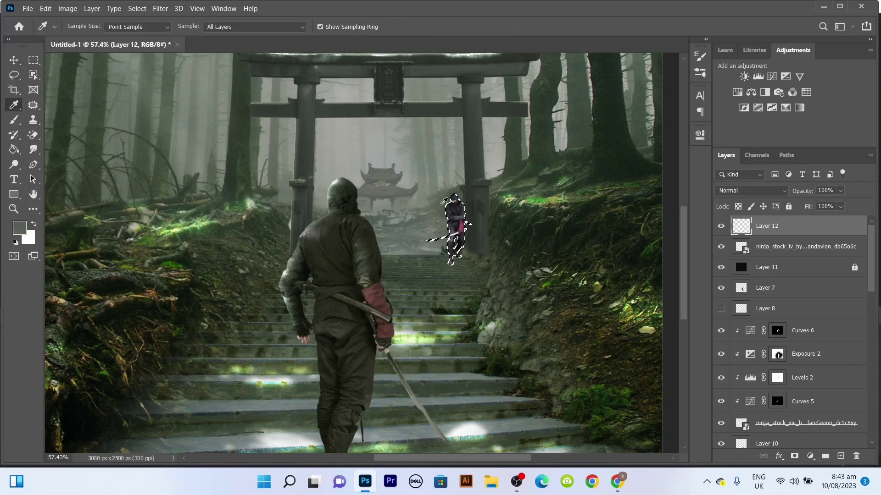
{"action": "key", "text": "b"}
{"action": "left_click", "coordinate": [744, 192]}
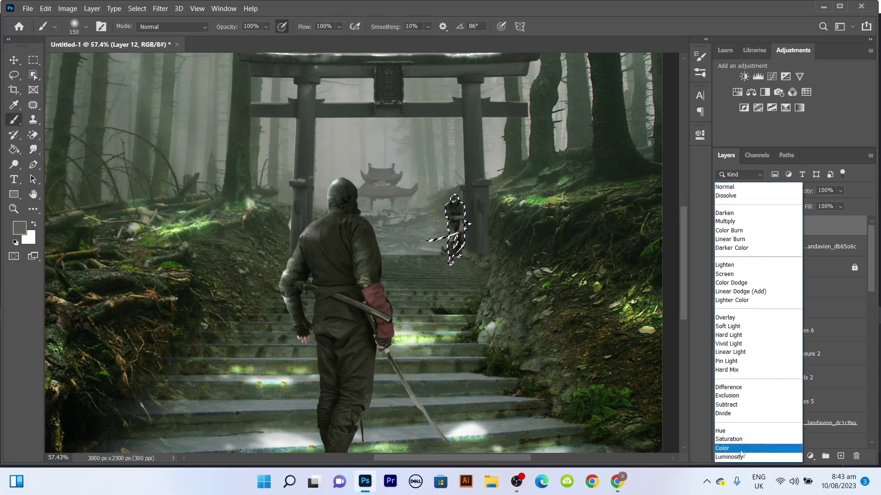
{"action": "left_click", "coordinate": [729, 450]}
{"action": "left_click_drag", "start_coordinate": [840, 206], "coordinate": [827, 221]}
Add a Curves adjustment clipped to the small ninja layer.
{"action": "scroll", "coordinate": [455, 239], "scroll_direction": "down", "scroll_amount": 2}
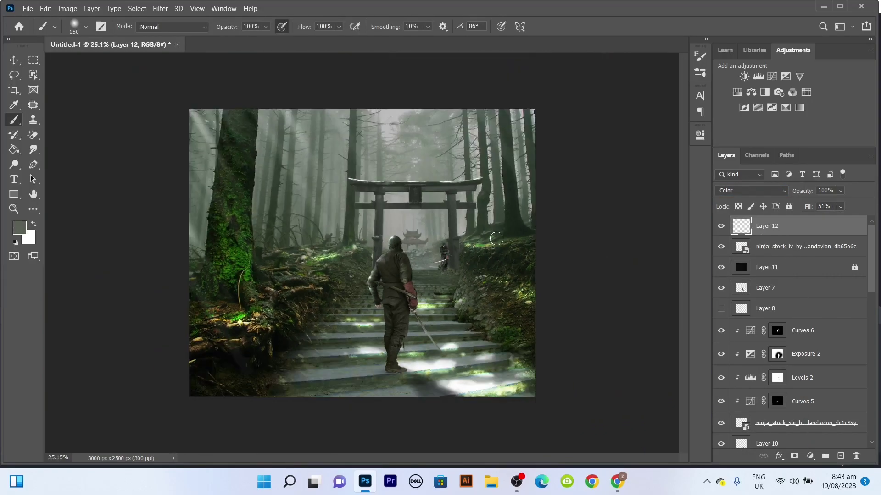
{"action": "scroll", "coordinate": [456, 240], "scroll_direction": "up", "scroll_amount": 6}
{"action": "scroll", "coordinate": [456, 240], "scroll_direction": "down", "scroll_amount": 5}
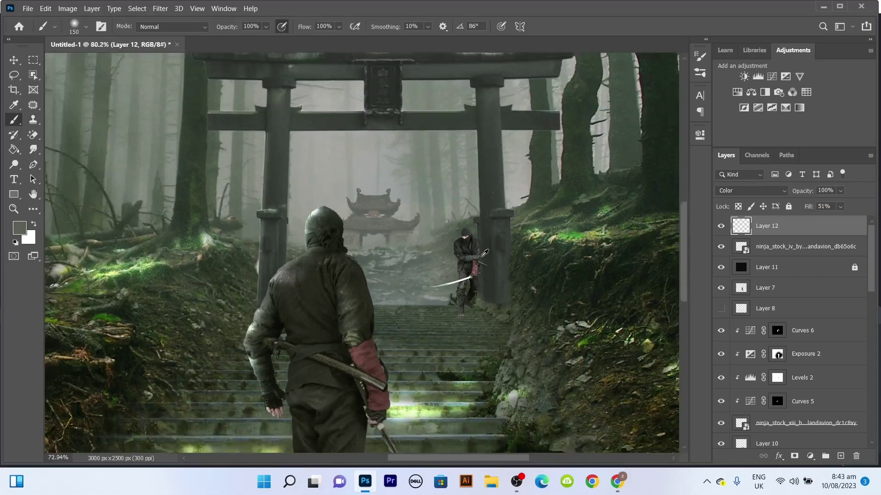
{"action": "left_click", "coordinate": [788, 246]}
{"action": "left_click", "coordinate": [772, 76]}
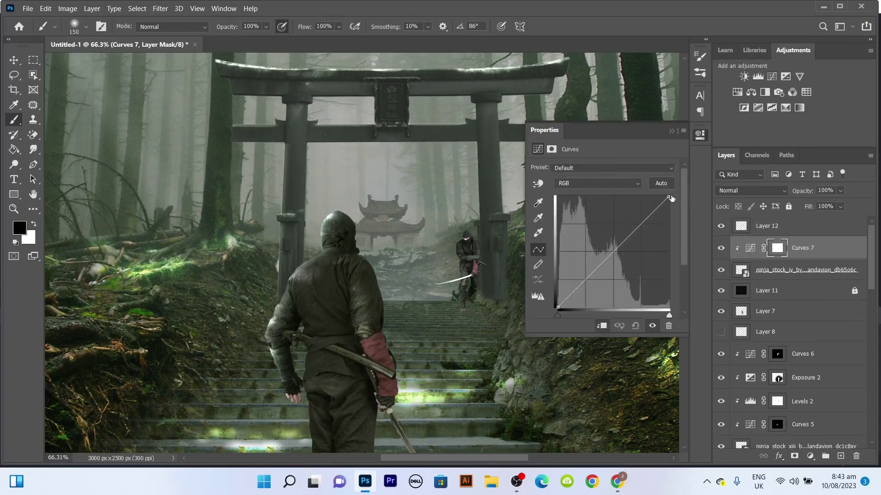
Lower the Curves white point, raise its black point and bend the curve to fade the distant ninja.
{"action": "left_click_drag", "start_coordinate": [674, 208], "coordinate": [673, 216]}
{"action": "left_click_drag", "start_coordinate": [556, 298], "coordinate": [556, 295]}
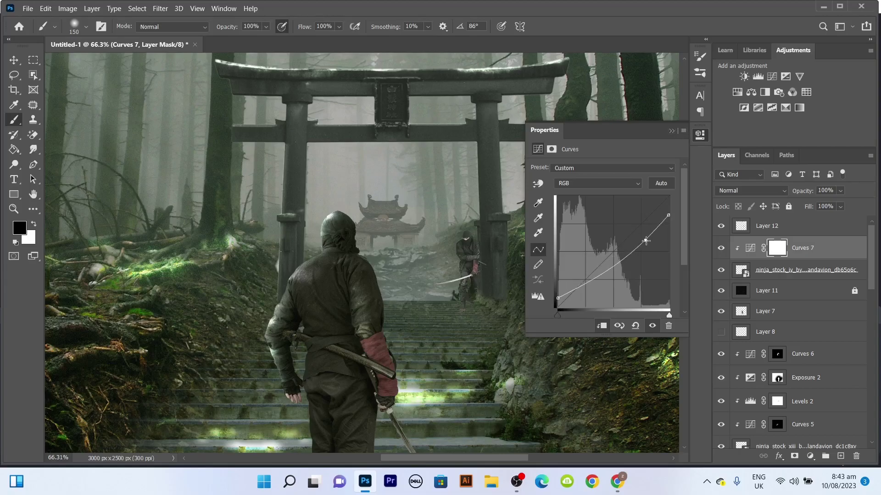
{"action": "left_click_drag", "start_coordinate": [646, 240], "coordinate": [643, 239]}
{"action": "left_click", "coordinate": [678, 134]}
{"action": "scroll", "coordinate": [479, 228], "scroll_direction": "down", "scroll_amount": 3}
{"action": "scroll", "coordinate": [479, 228], "scroll_direction": "down", "scroll_amount": 2}
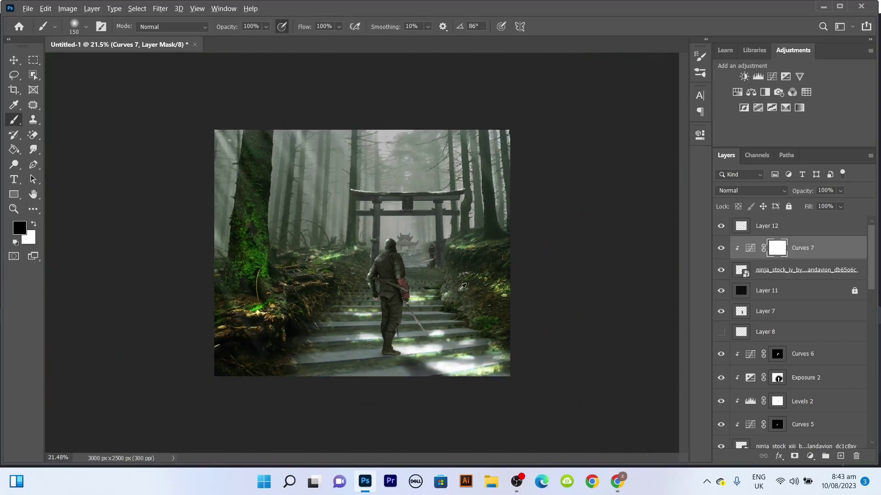
{"action": "scroll", "coordinate": [480, 228], "scroll_direction": "up", "scroll_amount": 2}
{"action": "scroll", "coordinate": [479, 228], "scroll_direction": "up", "scroll_amount": 8}
{"action": "scroll", "coordinate": [479, 228], "scroll_direction": "up", "scroll_amount": 4}
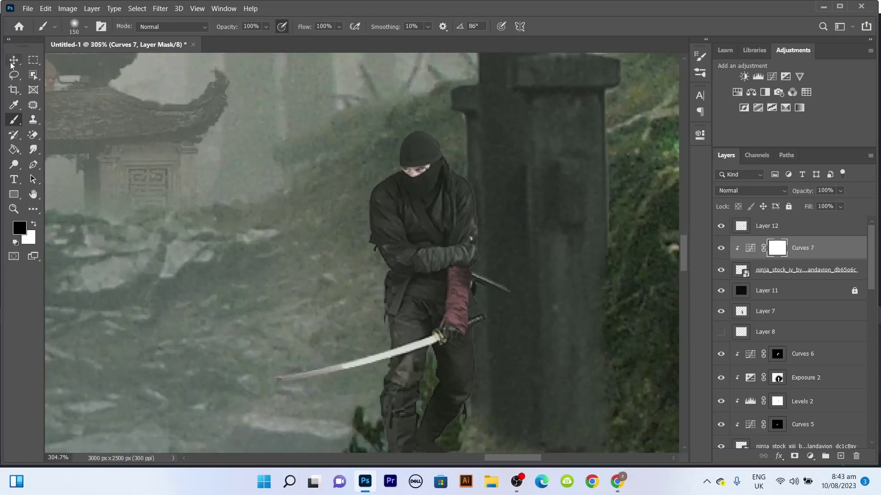
Target the Curves mask with a small black-and-white brush and toggle the ninja layer to compare.
{"action": "key", "text": "v"}
{"action": "left_click", "coordinate": [750, 248]}
{"action": "left_click", "coordinate": [778, 247]}
{"action": "key", "text": "b"}
{"action": "key", "text": "d"}
{"action": "key", "text": "bracketleft"}
{"action": "key", "text": "bracketleft"}
{"action": "key", "text": "bracketleft"}
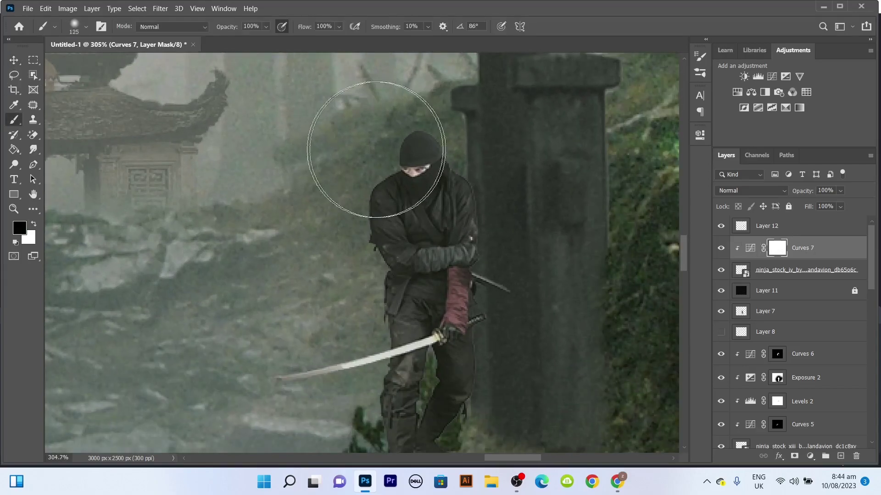
{"action": "left_click", "coordinate": [721, 270]}
{"action": "left_click", "coordinate": [750, 248]}
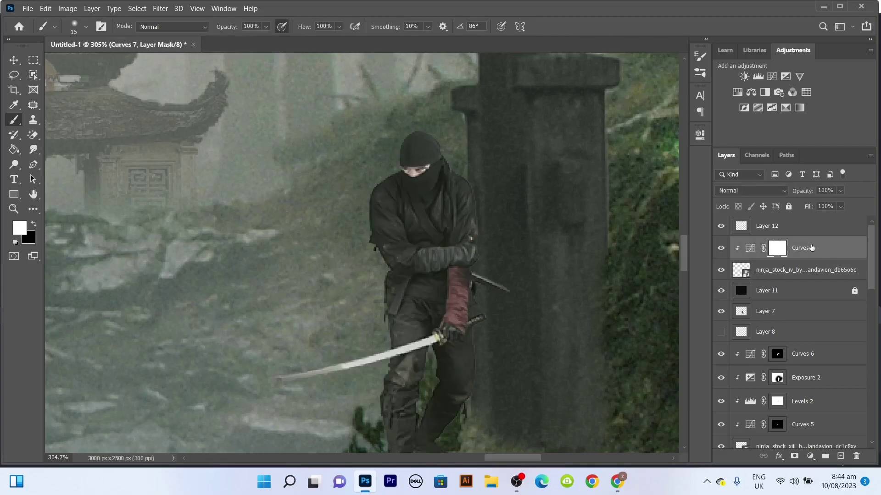
Try a Levels adjustment on the ninja with midtones at 1.30, then delete it.
{"action": "left_click", "coordinate": [758, 76]}
{"action": "left_click_drag", "start_coordinate": [611, 251], "coordinate": [583, 256]}
{"action": "left_click", "coordinate": [671, 131]}
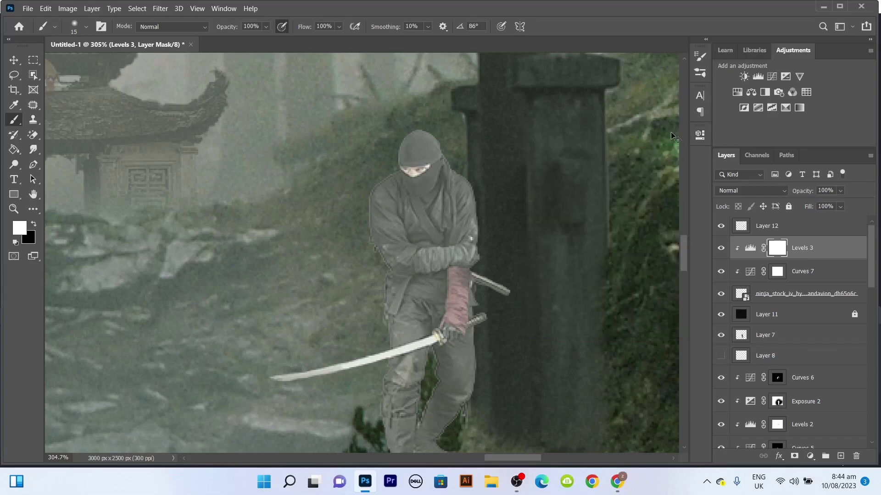
{"action": "key", "text": "Delete"}
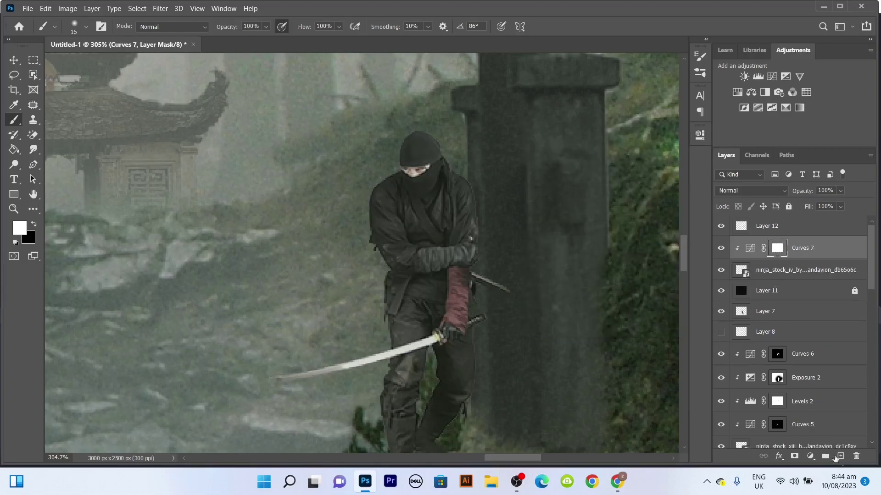
Add an empty Layer 13 above the Curves layer and clip it to the layer below.
{"action": "left_click", "coordinate": [840, 456]}
{"action": "scroll", "coordinate": [411, 155], "scroll_direction": "up", "scroll_amount": 3}
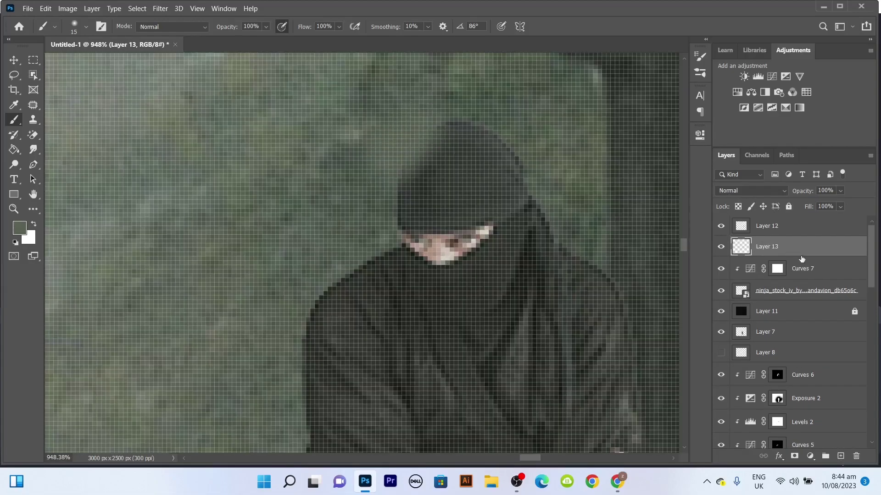
{"action": "right_click", "coordinate": [798, 248]}
{"action": "left_click", "coordinate": [734, 206]}
{"action": "scroll", "coordinate": [484, 169], "scroll_direction": "down", "scroll_amount": 1}
{"action": "scroll", "coordinate": [484, 170], "scroll_direction": "down", "scroll_amount": 3}
Release and reapply Layer 13's clipping mask to the ninja, with white as the painting colour.
{"action": "key", "text": "ctrl+alt+g"}
{"action": "key", "text": "x"}
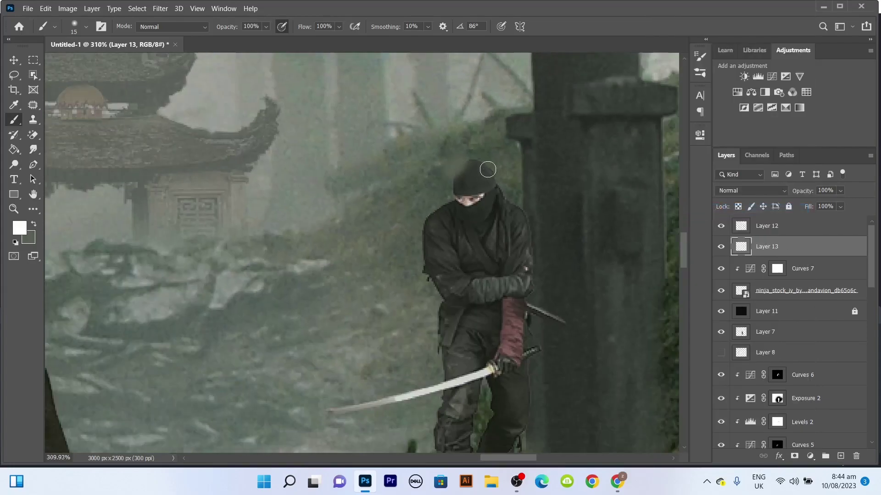
{"action": "right_click", "coordinate": [798, 246]}
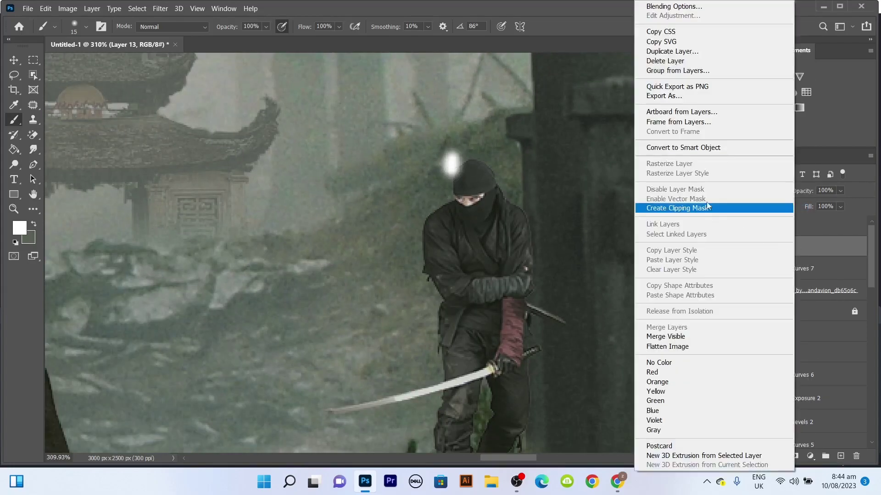
{"action": "left_click", "coordinate": [688, 205]}
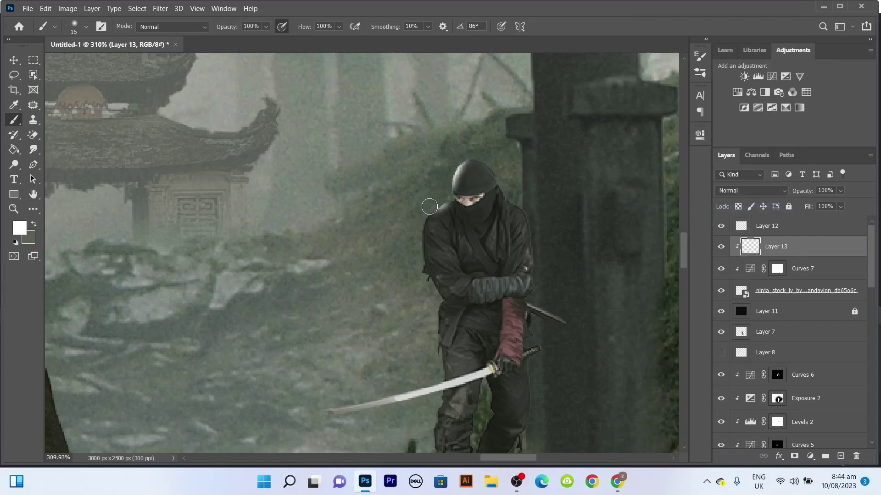
Paint a thin white rim light down the distant ninja's left edge.
{"action": "scroll", "coordinate": [427, 323], "scroll_direction": "up", "scroll_amount": 3}
{"action": "left_click_drag", "start_coordinate": [422, 269], "coordinate": [437, 309]}
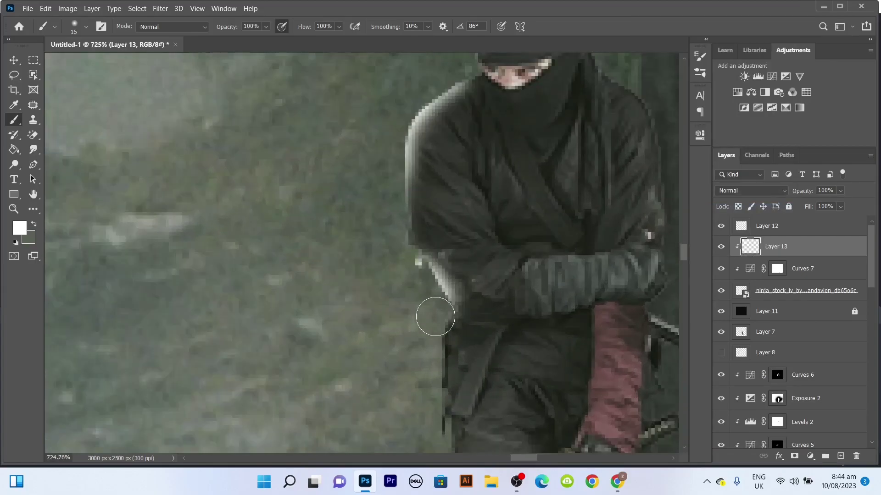
{"action": "scroll", "coordinate": [436, 308], "scroll_direction": "down", "scroll_amount": 1}
{"action": "left_click_drag", "start_coordinate": [403, 230], "coordinate": [418, 311]}
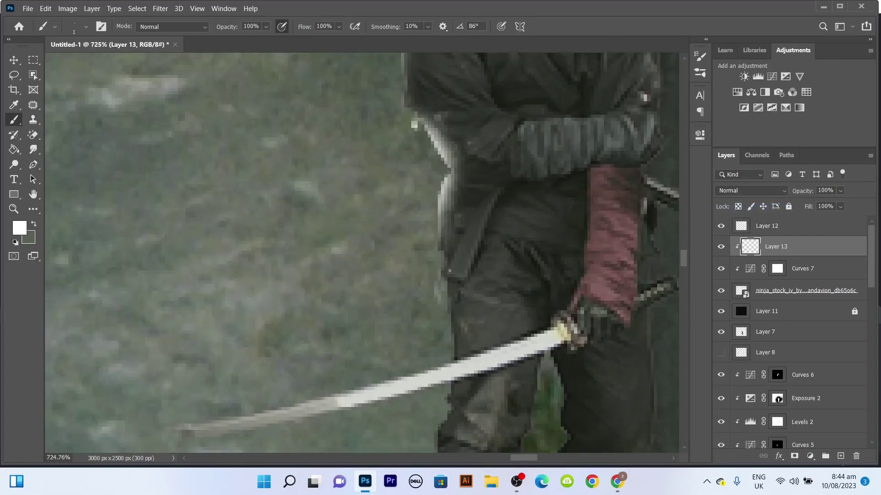
{"action": "scroll", "coordinate": [515, 210], "scroll_direction": "down", "scroll_amount": 5}
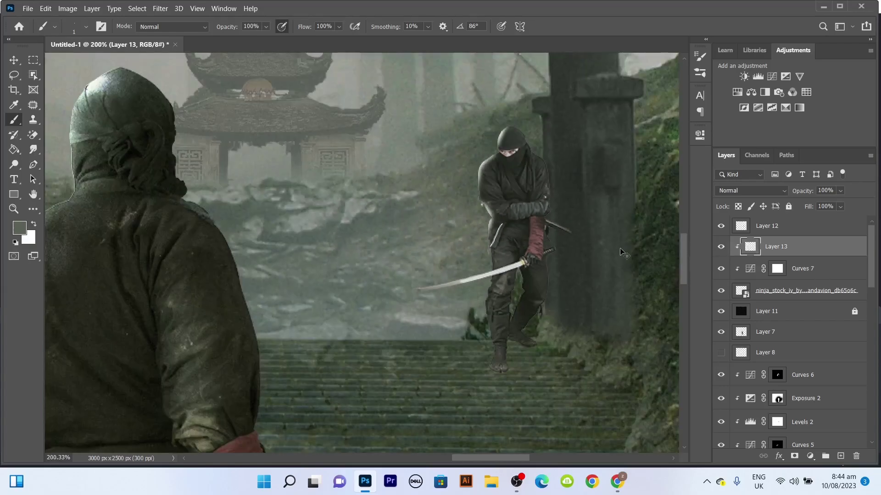
{"action": "scroll", "coordinate": [497, 231], "scroll_direction": "down", "scroll_amount": 2}
{"action": "scroll", "coordinate": [495, 207], "scroll_direction": "down", "scroll_amount": 2}
{"action": "scroll", "coordinate": [494, 184], "scroll_direction": "up", "scroll_amount": 1}
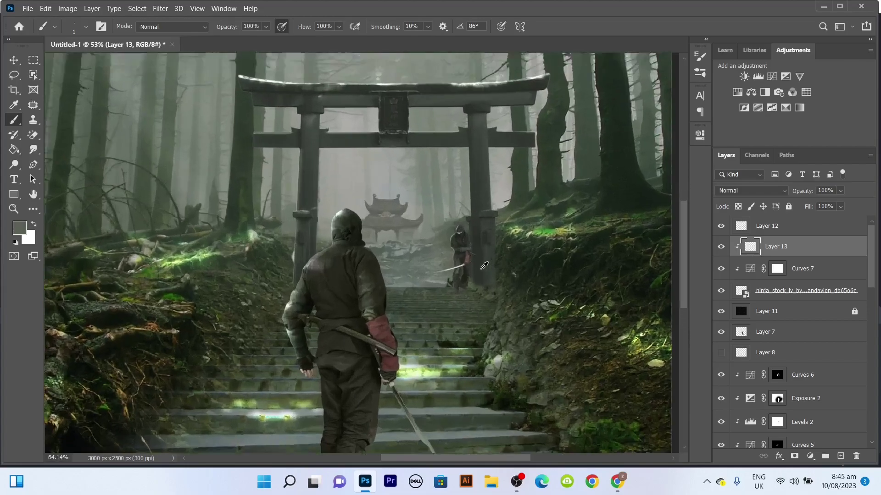
{"action": "scroll", "coordinate": [493, 175], "scroll_direction": "up", "scroll_amount": 2}
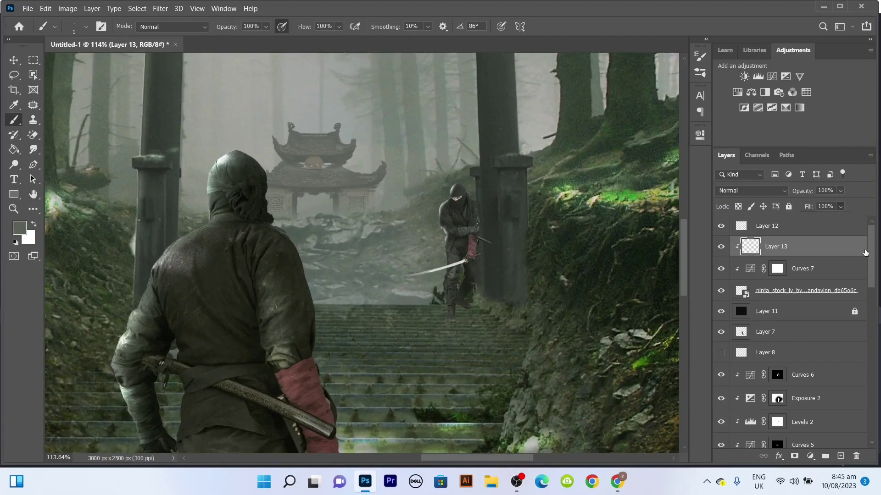
Open Layer 13's blending options and set the white brush to 30% opacity and 70% flow.
{"action": "double_click", "coordinate": [864, 253]}
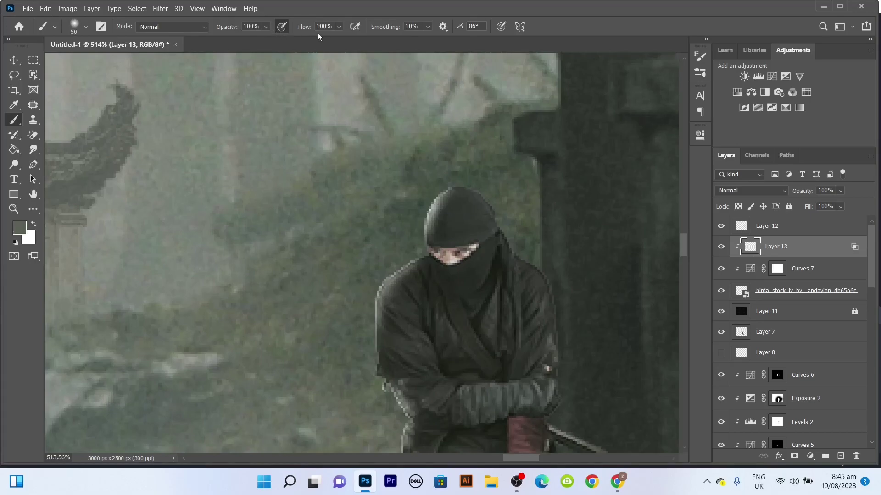
{"action": "key", "text": "shift+2"}
{"action": "key", "text": "shift+6"}
{"action": "key", "text": "3"}
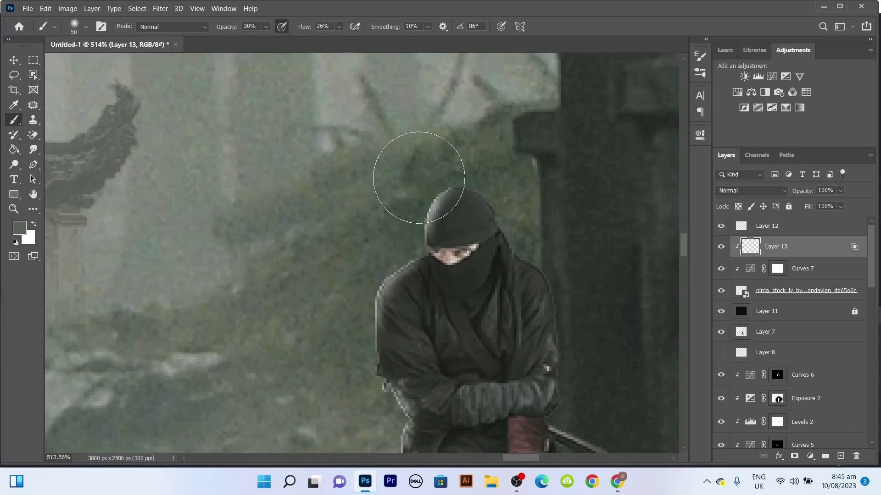
{"action": "key", "text": "shift+7"}
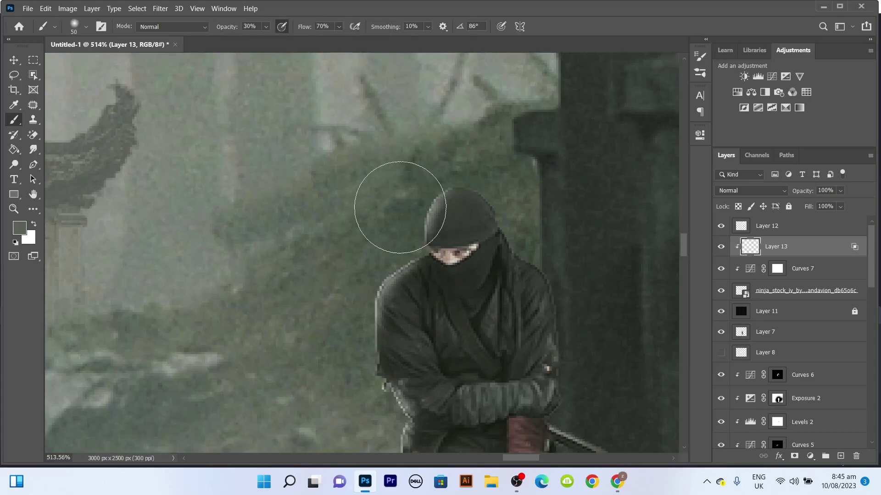
{"action": "key", "text": "x"}
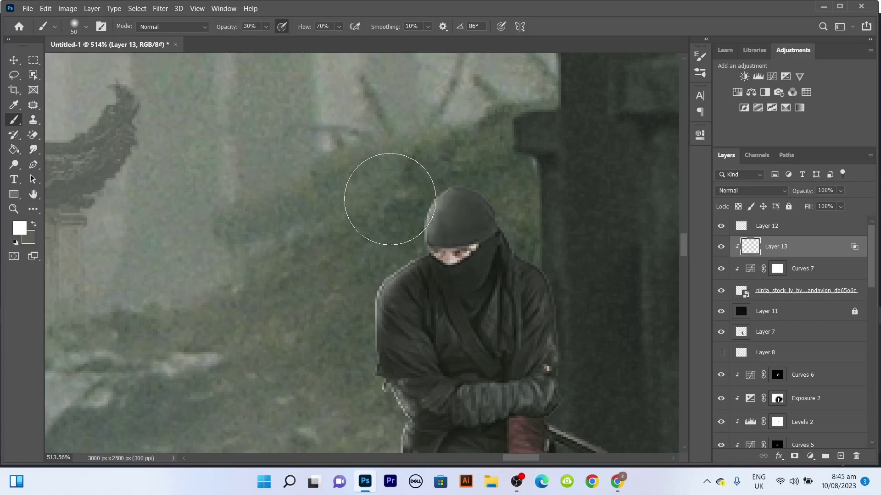
{"action": "scroll", "coordinate": [317, 275], "scroll_direction": "down", "scroll_amount": 4}
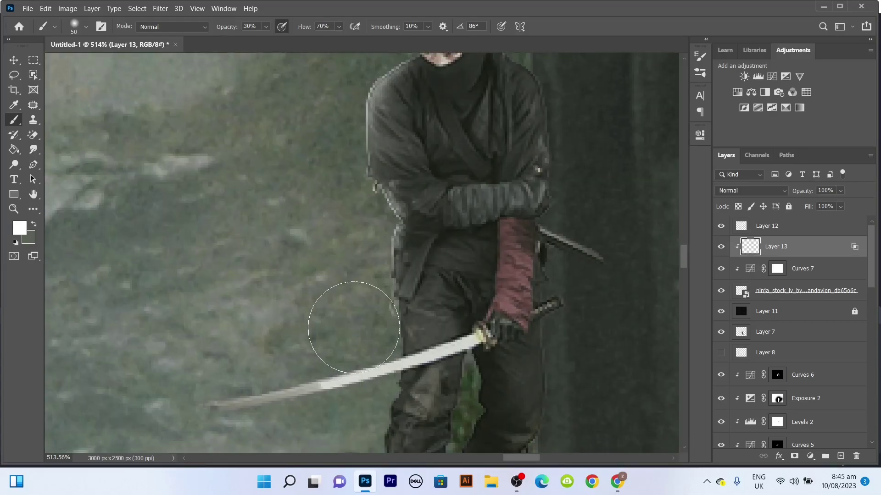
{"action": "scroll", "coordinate": [394, 202], "scroll_direction": "up", "scroll_amount": 4}
{"action": "scroll", "coordinate": [413, 183], "scroll_direction": "right", "scroll_amount": 2}
{"action": "scroll", "coordinate": [444, 193], "scroll_direction": "down", "scroll_amount": 3}
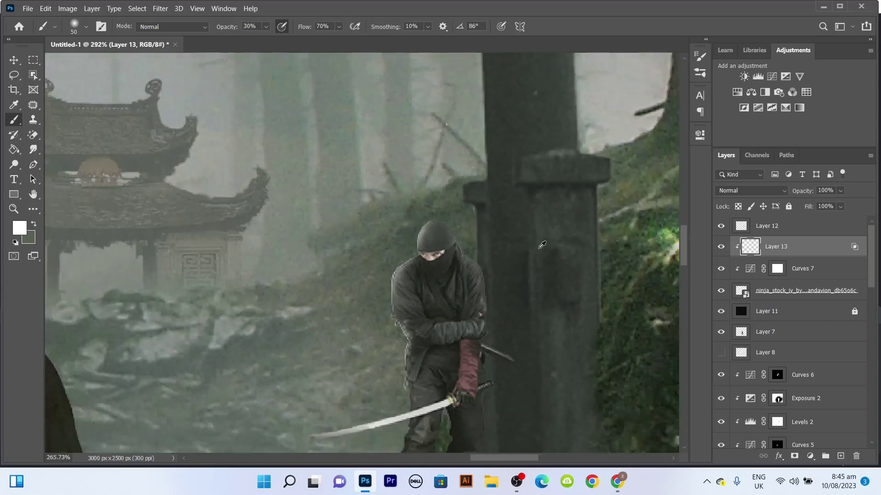
{"action": "scroll", "coordinate": [477, 220], "scroll_direction": "down", "scroll_amount": 3}
{"action": "scroll", "coordinate": [505, 249], "scroll_direction": "down", "scroll_amount": 2}
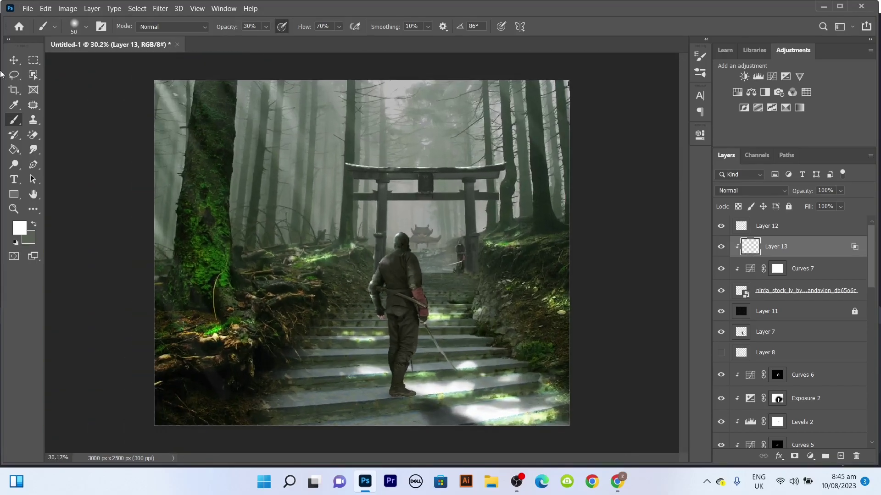
Place a fern image above Layer 12, scaled down into the lower-left corner.
{"action": "left_click", "coordinate": [15, 60]}
{"action": "left_click", "coordinate": [803, 231]}
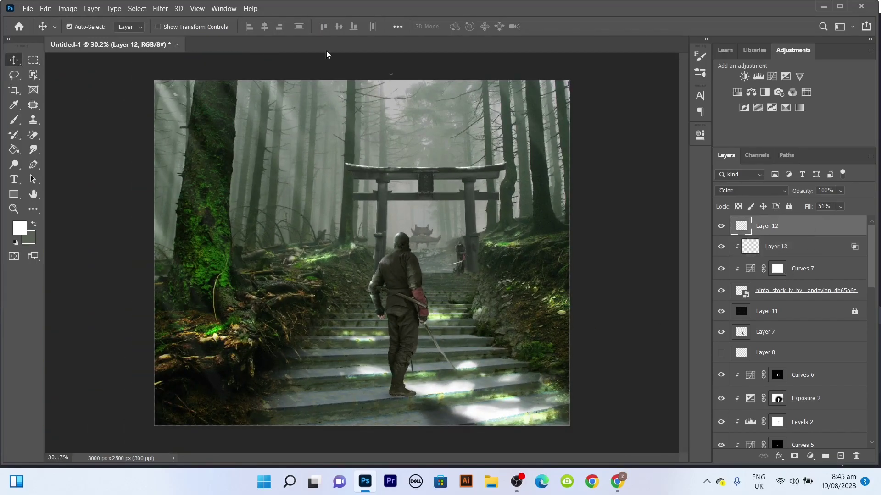
{"action": "left_click", "coordinate": [28, 9]}
{"action": "left_click", "coordinate": [91, 225]}
{"action": "left_click_drag", "start_coordinate": [534, 82], "coordinate": [237, 340]}
{"action": "key", "text": "Return"}
Duplicate the fern and shrink the copy into the lower-right corner.
{"action": "key", "text": "ctrl+alt+t"}
{"action": "left_click_drag", "start_coordinate": [114, 382], "coordinate": [537, 319]}
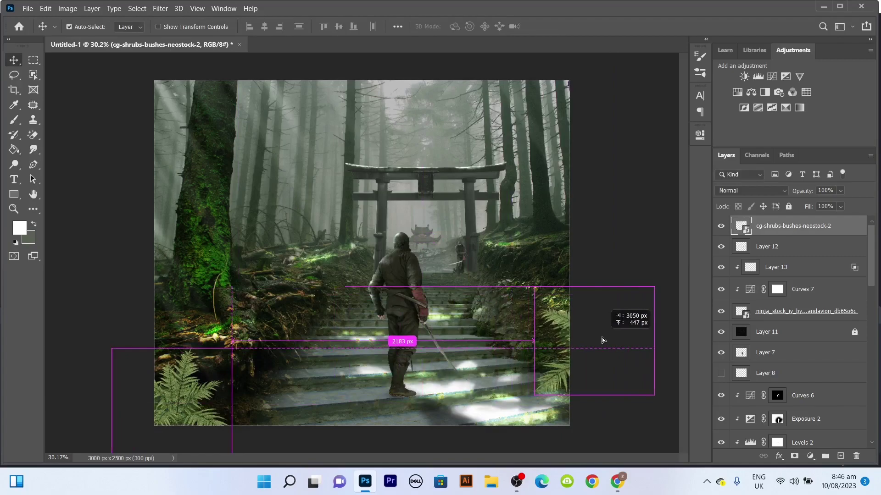
{"action": "left_click_drag", "start_coordinate": [530, 277], "coordinate": [571, 366]}
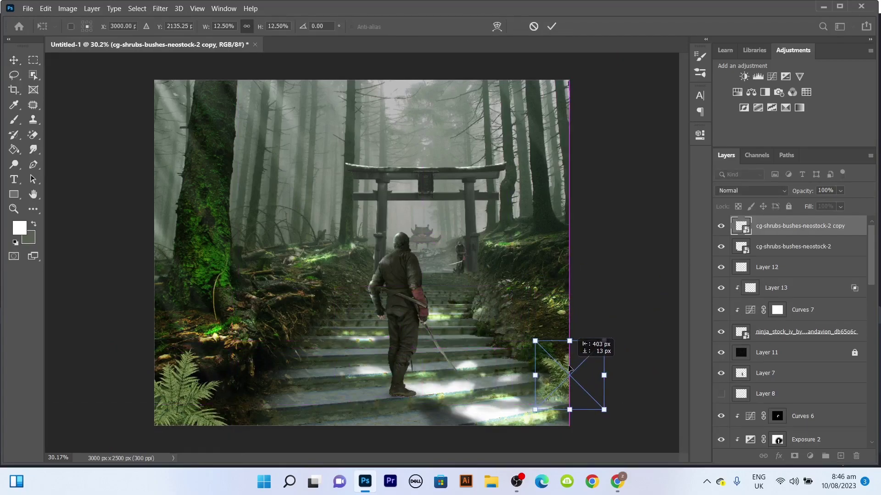
{"action": "key", "text": "Return"}
Place Embedded a shrub image, shrunk and positioned in the lower-right corner.
{"action": "left_click", "coordinate": [28, 8]}
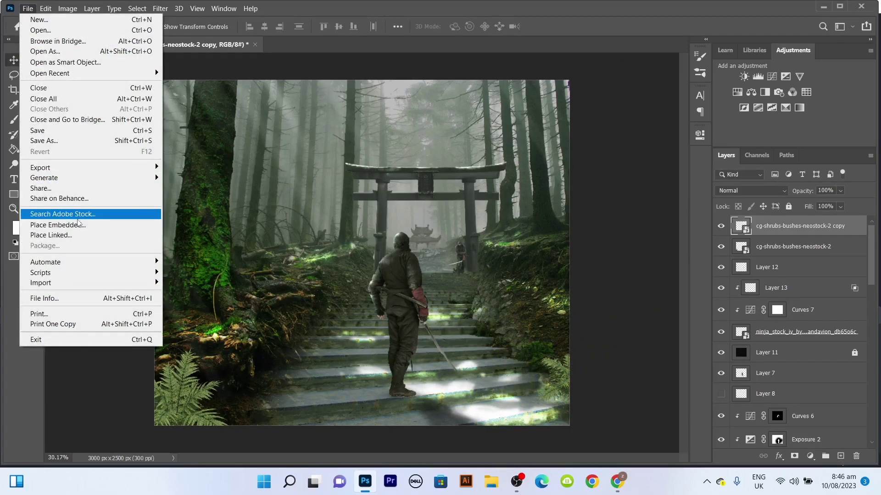
{"action": "left_click", "coordinate": [60, 214]}
{"action": "double_click", "coordinate": [412, 189]}
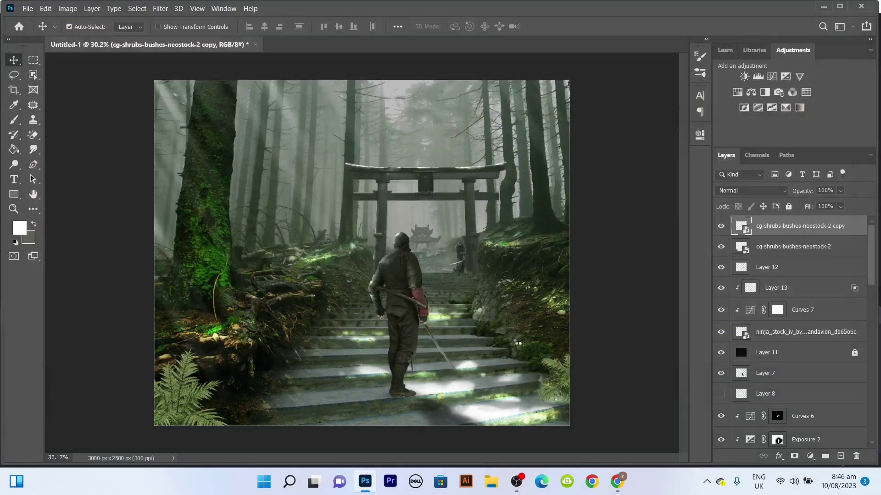
{"action": "mouse_move", "coordinate": [535, 81]}
{"action": "left_mouse_down"}
{"action": "mouse_move", "coordinate": [367, 229]}
{"action": "mouse_move", "coordinate": [256, 359]}
{"action": "left_mouse_up"}
{"action": "left_click_drag", "start_coordinate": [250, 388], "coordinate": [603, 458]}
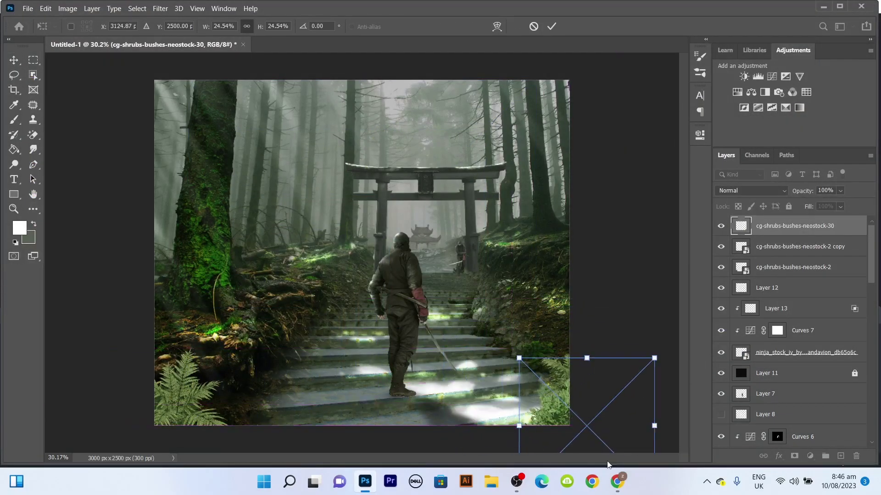
{"action": "key", "text": "Return"}
{"action": "left_click_drag", "start_coordinate": [577, 394], "coordinate": [568, 406]}
{"action": "left_click", "coordinate": [569, 407]}
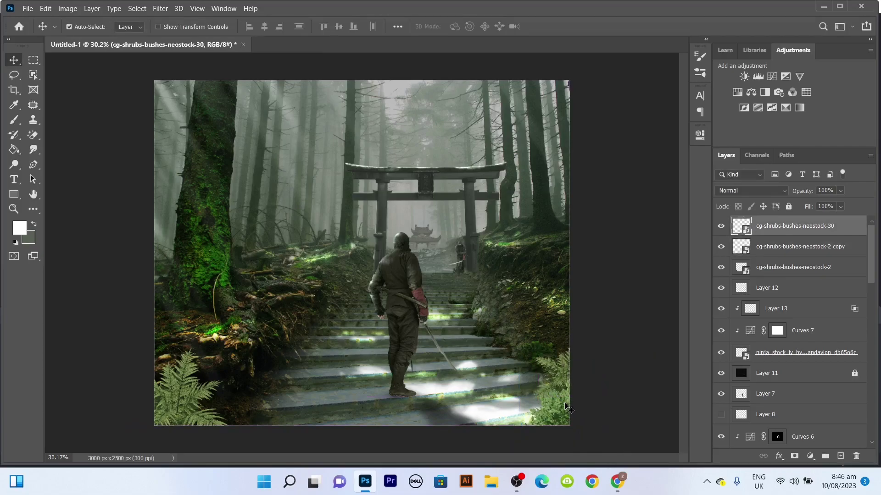
Rotate the lower-left fern, then merge the three shrub layers into one.
{"action": "left_click", "coordinate": [166, 407]}
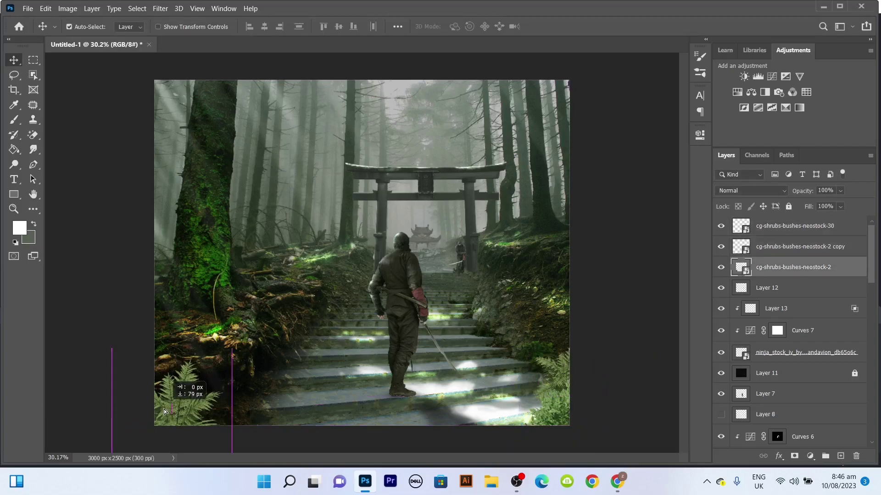
{"action": "key", "text": "ctrl+t"}
{"action": "mouse_move", "coordinate": [244, 426]}
{"action": "left_mouse_down"}
{"action": "mouse_move", "coordinate": [210, 392]}
{"action": "mouse_move", "coordinate": [192, 395]}
{"action": "left_mouse_up"}
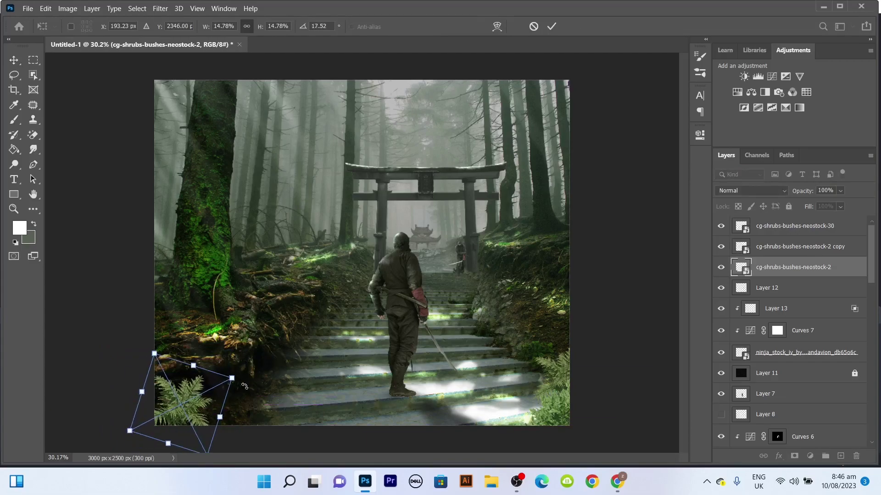
{"action": "key", "text": "Return"}
{"action": "left_click", "coordinate": [565, 387], "text": "shift"}
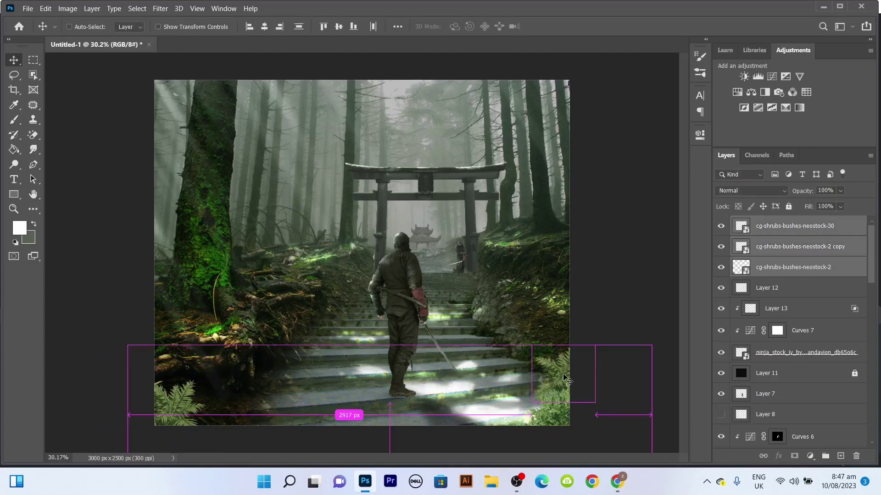
{"action": "key", "text": "ctrl+e"}
Darken the ferns with a clipped Levels layer lowering output white, and add Layer 14 above.
{"action": "left_click", "coordinate": [758, 76]}
{"action": "key", "text": "ctrl+alt+g"}
{"action": "left_click_drag", "start_coordinate": [672, 285], "coordinate": [599, 285]}
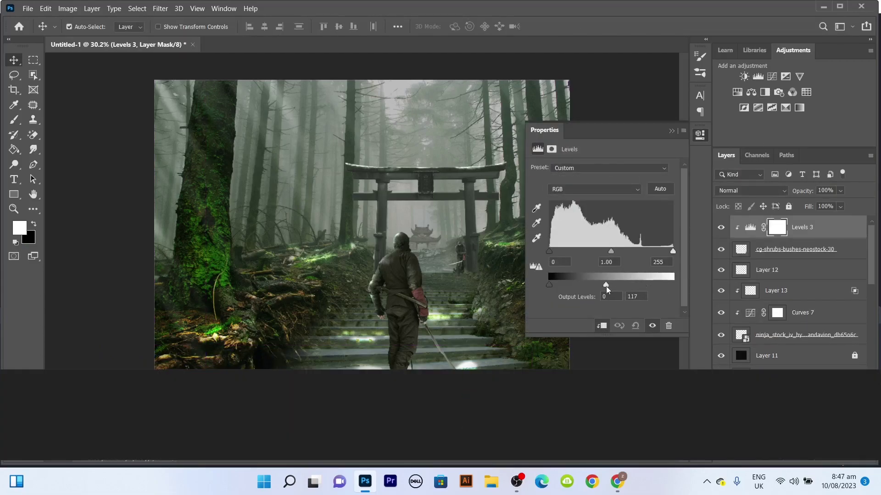
{"action": "left_click", "coordinate": [596, 189]}
{"action": "left_click", "coordinate": [595, 202]}
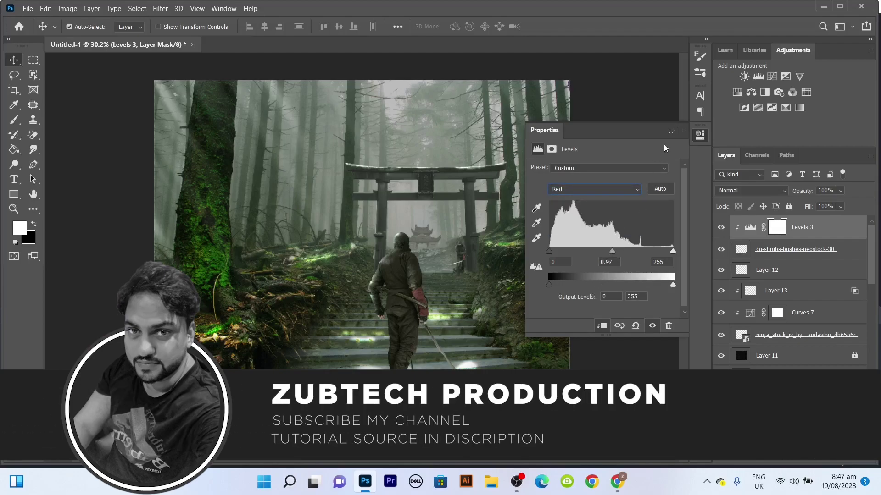
{"action": "left_click", "coordinate": [671, 131]}
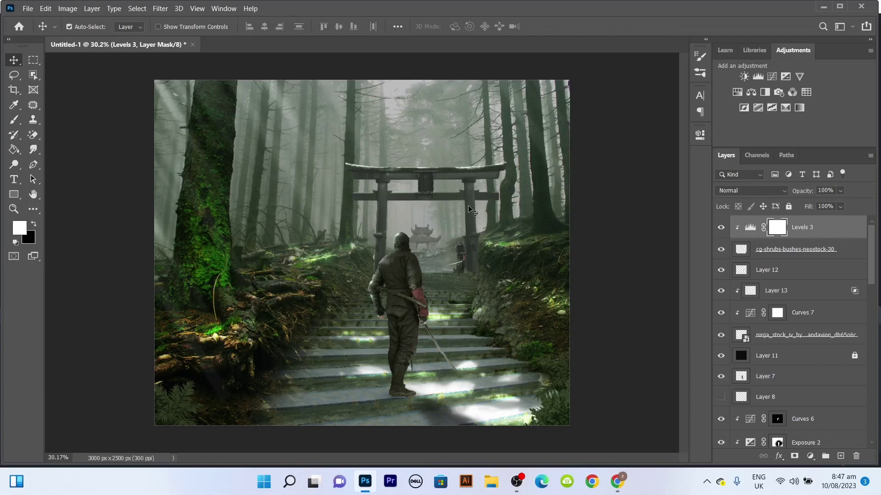
{"action": "left_click", "coordinate": [841, 455]}
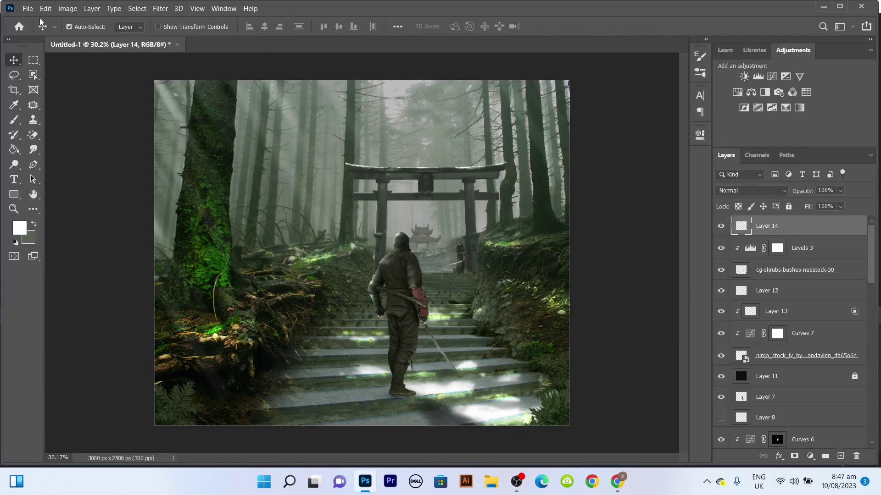
Place Embedded the birds stock image from Downloads and shrink it to a small flock.
{"action": "left_click", "coordinate": [28, 8]}
{"action": "left_click", "coordinate": [59, 224]}
{"action": "left_click", "coordinate": [52, 92]}
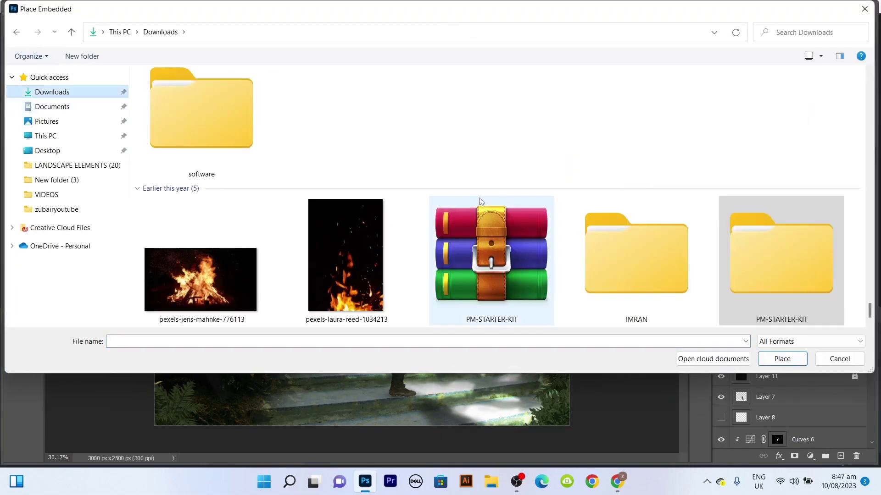
{"action": "double_click", "coordinate": [480, 202]}
{"action": "double_click", "coordinate": [405, 257]}
{"action": "mouse_move", "coordinate": [569, 89]}
{"action": "left_mouse_down"}
{"action": "mouse_move", "coordinate": [263, 326]}
{"action": "mouse_move", "coordinate": [421, 113]}
{"action": "left_mouse_up"}
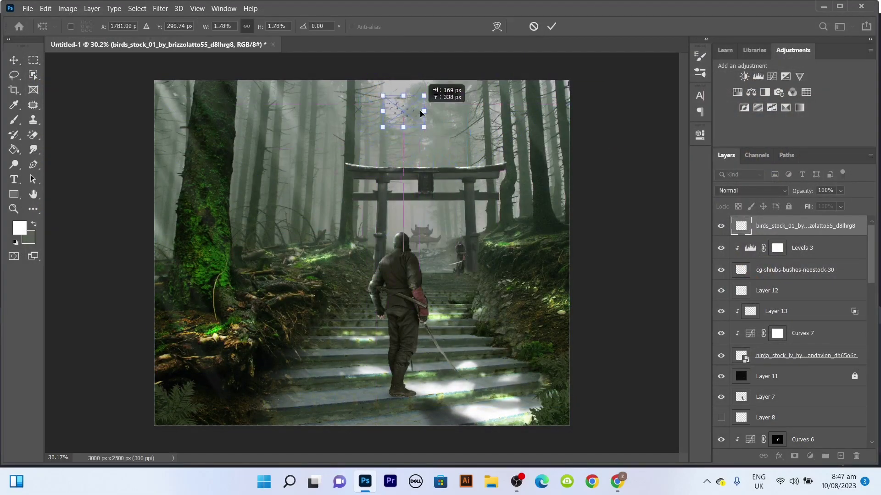
{"action": "key", "text": "Return"}
Move the bird flock higher into the misty sky above the torii gate.
{"action": "scroll", "coordinate": [402, 87], "scroll_direction": "up", "scroll_amount": 5}
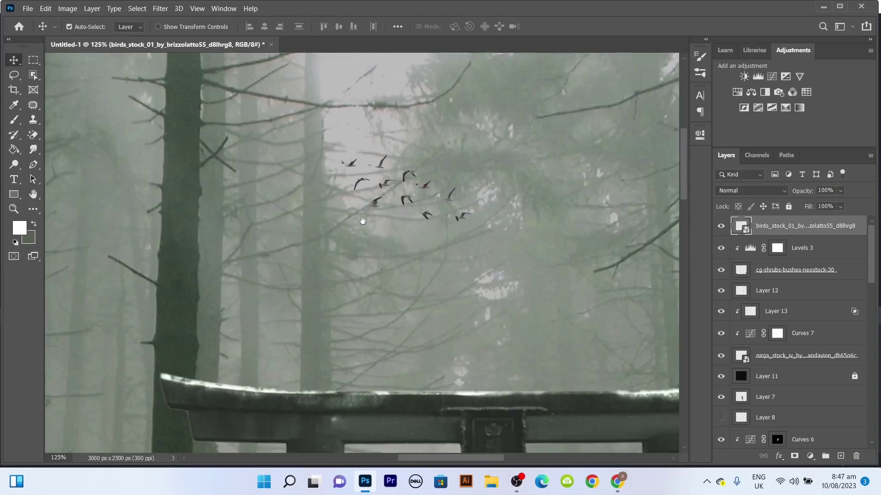
{"action": "left_click_drag", "start_coordinate": [415, 176], "coordinate": [397, 76]}
{"action": "scroll", "coordinate": [443, 271], "scroll_direction": "down", "scroll_amount": 2}
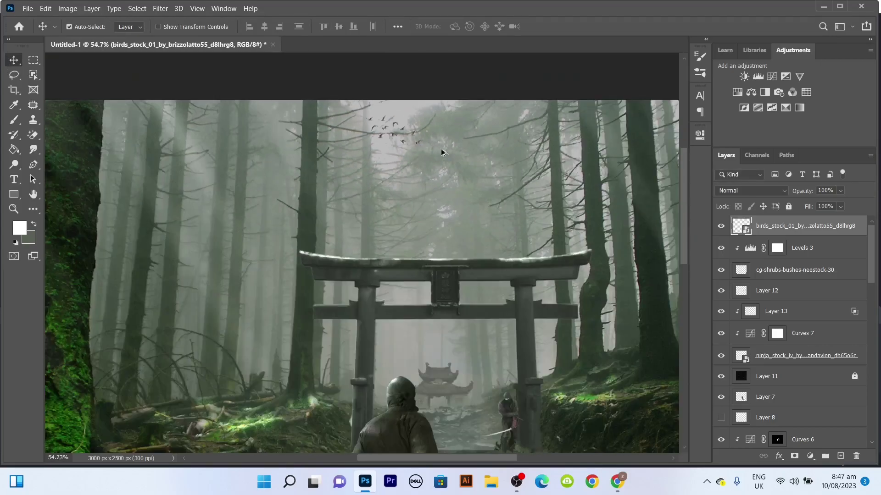
{"action": "scroll", "coordinate": [442, 270], "scroll_direction": "down", "scroll_amount": 2}
{"action": "scroll", "coordinate": [443, 271], "scroll_direction": "down", "scroll_amount": 2}
{"action": "scroll", "coordinate": [443, 270], "scroll_direction": "up", "scroll_amount": 1}
{"action": "scroll", "coordinate": [443, 270], "scroll_direction": "up", "scroll_amount": 1}
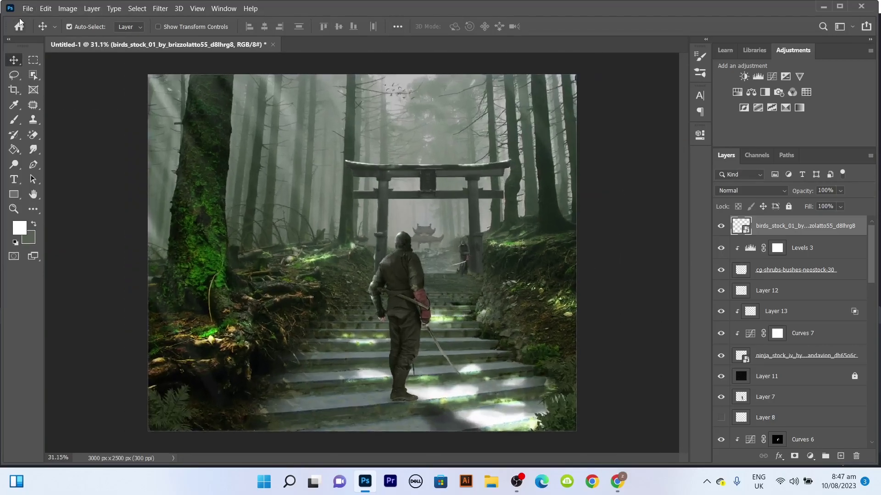
{"action": "scroll", "coordinate": [442, 271], "scroll_direction": "down", "scroll_amount": 1}
Stamp all visible layers into Layer 14, then apply Camera Raw with Clarity +21 and a negative vignette.
{"action": "left_click", "coordinate": [802, 226]}
{"action": "key", "text": "ctrl+alt+shift+e"}
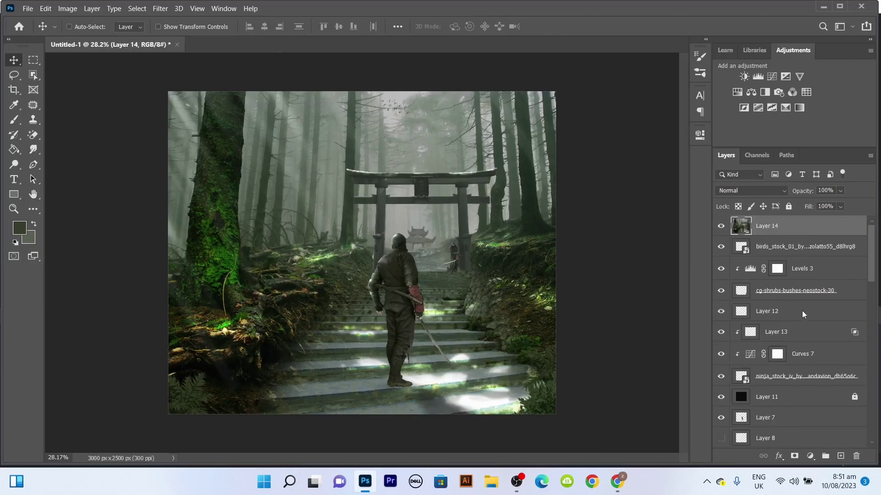
{"action": "key", "text": "ctrl+shift+a"}
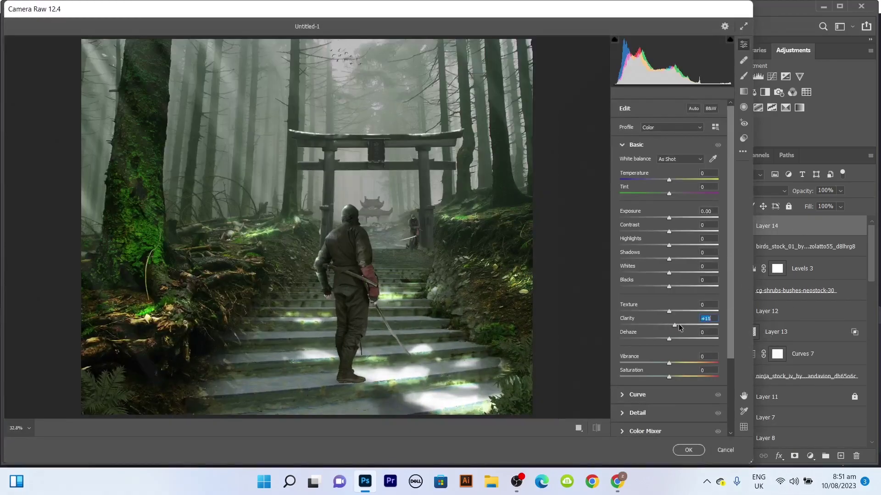
{"action": "left_click_drag", "start_coordinate": [678, 323], "coordinate": [681, 323]}
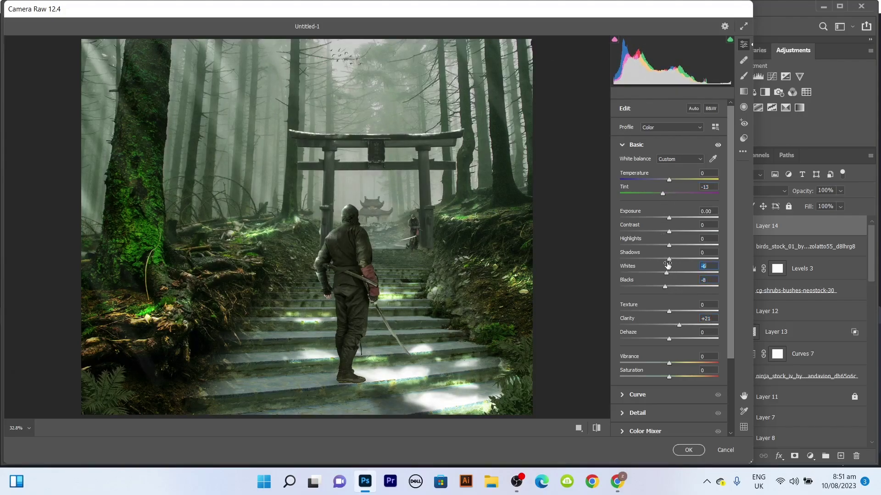
{"action": "left_click", "coordinate": [622, 149]}
{"action": "left_click", "coordinate": [639, 273]}
{"action": "left_click_drag", "start_coordinate": [669, 312], "coordinate": [655, 315]}
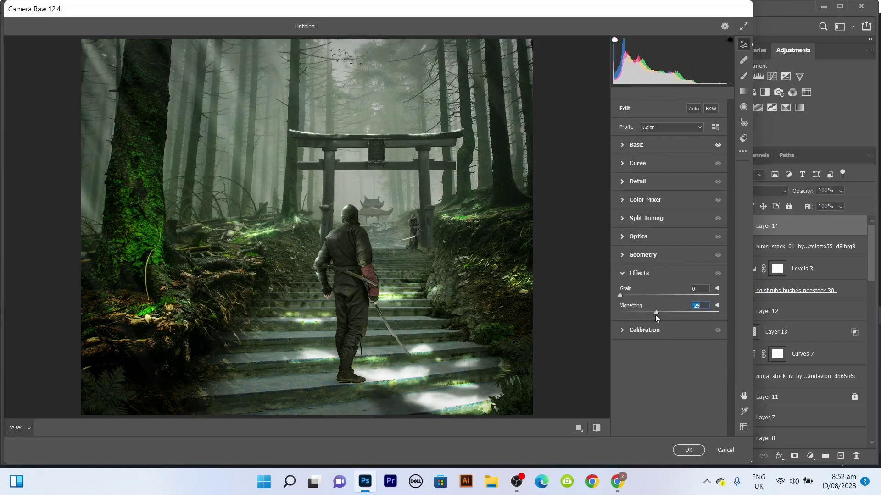
{"action": "left_click", "coordinate": [685, 457]}
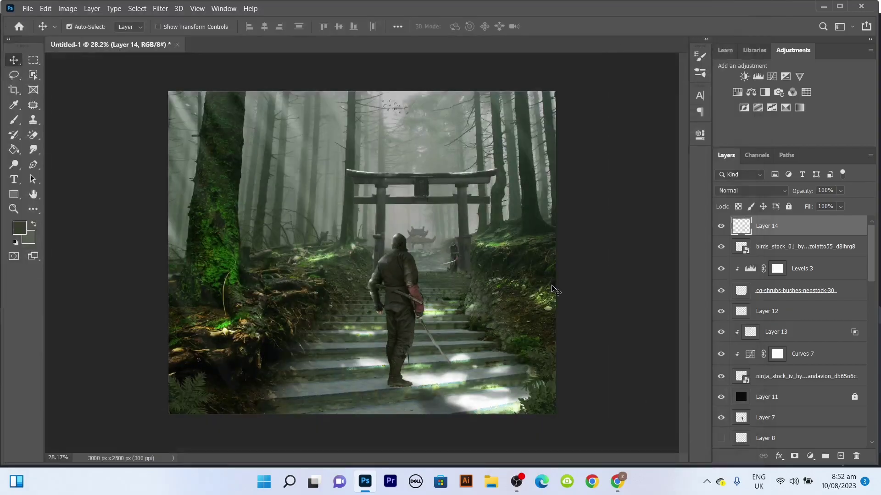